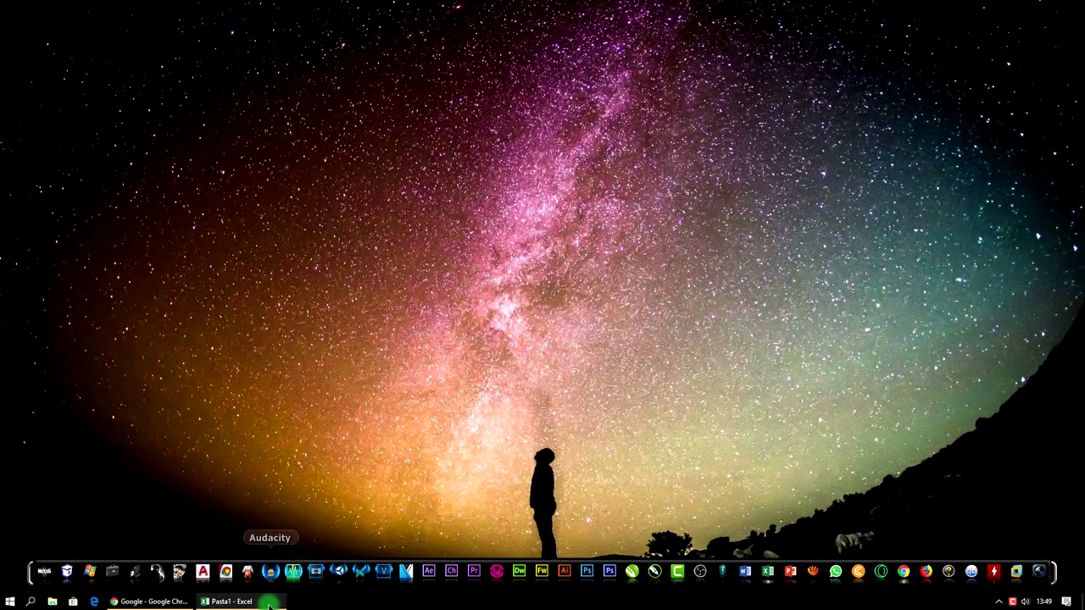
# - Bring the Pasta1 workbook back on screen and zoom the sheet in eleven steps
pyautogui.click(226, 601)
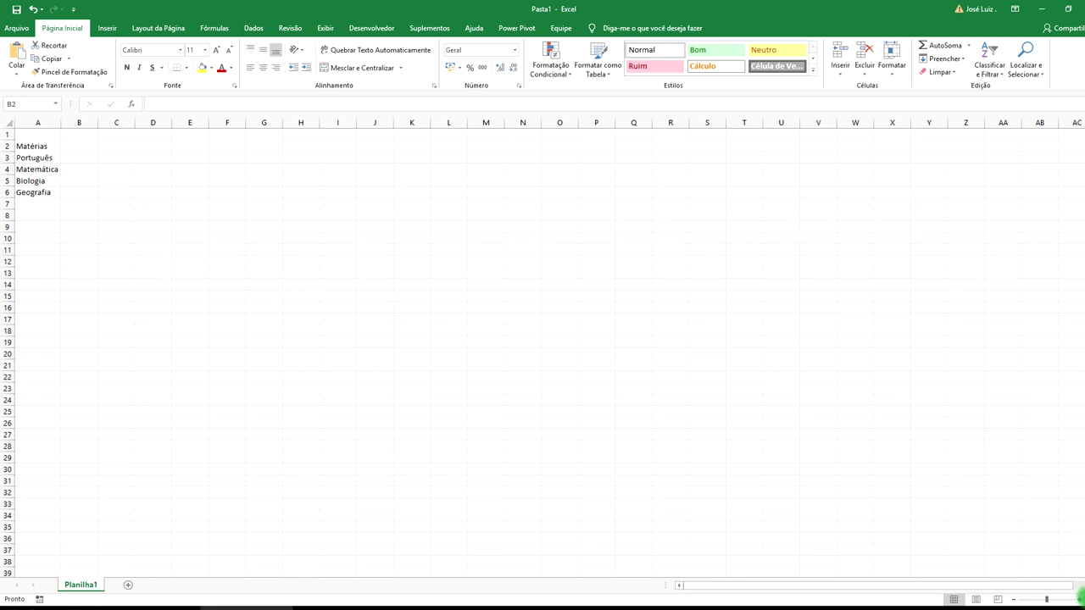
pyautogui.click(1076, 599)
pyautogui.click(1076, 600)
pyautogui.click(1076, 599)
pyautogui.click(1077, 599)
pyautogui.click(1077, 599)
pyautogui.click(1076, 599)
pyautogui.click(1076, 600)
pyautogui.click(1076, 599)
pyautogui.click(1077, 599)
pyautogui.click(1076, 600)
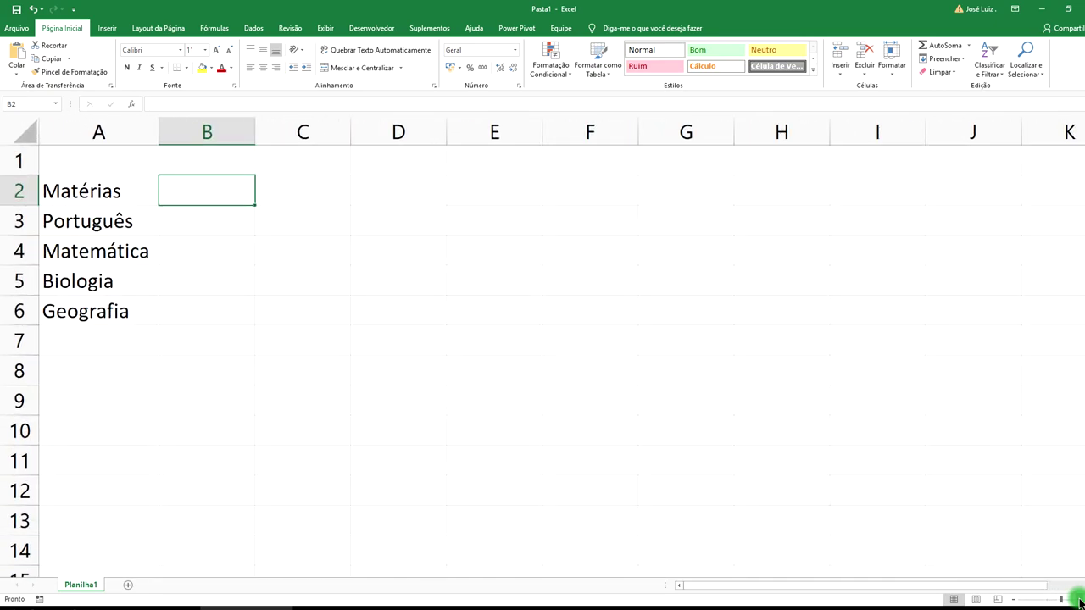
pyautogui.click(1077, 599)
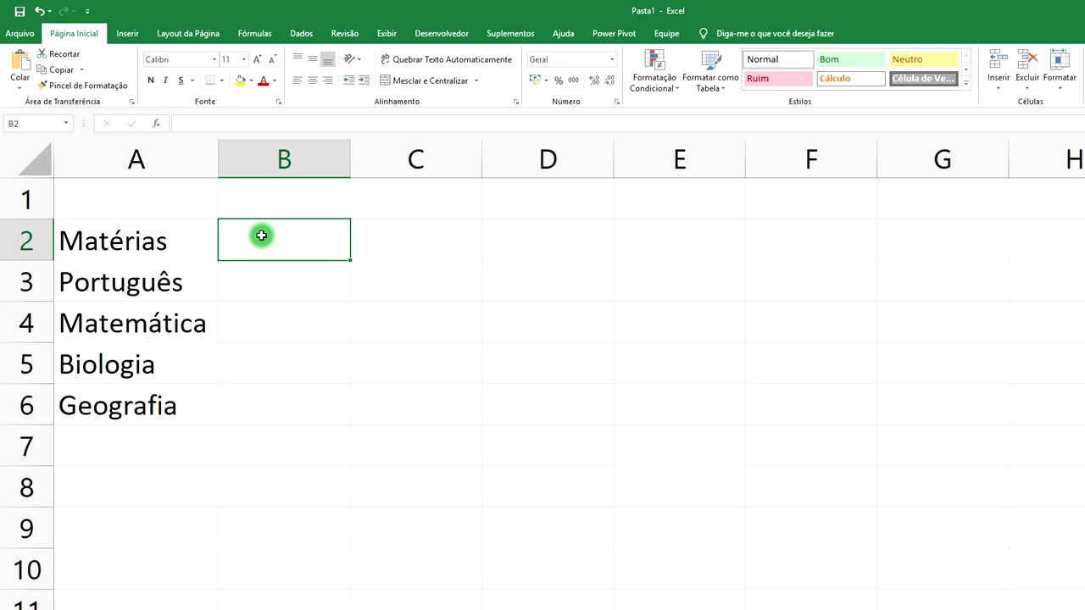
# - Start the first header in B2, beside Matérias, by typing 1
pyautogui.click(133, 249)
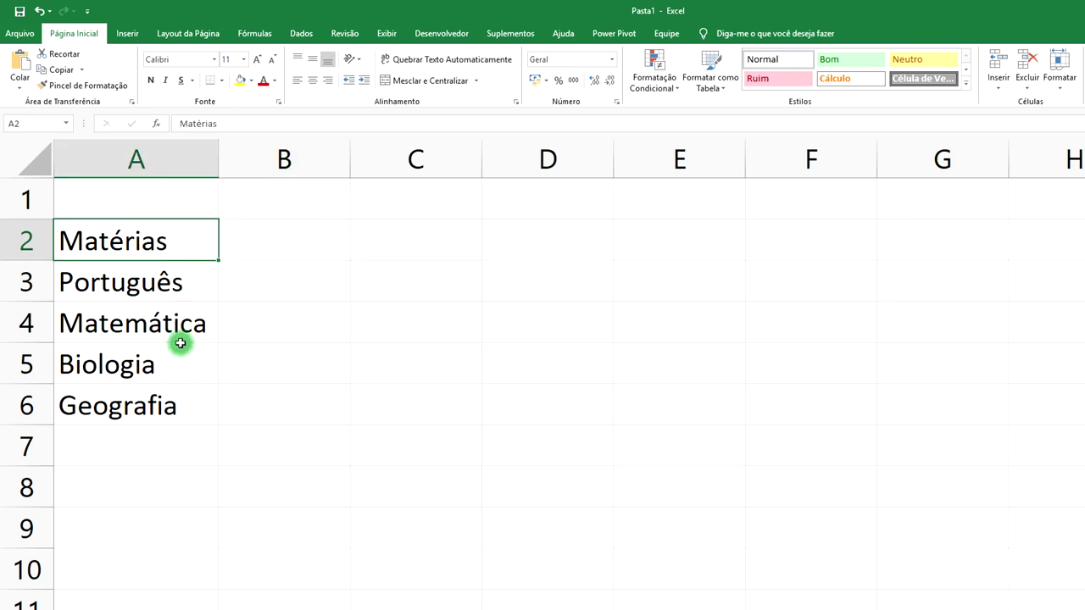
pyautogui.click(294, 236)
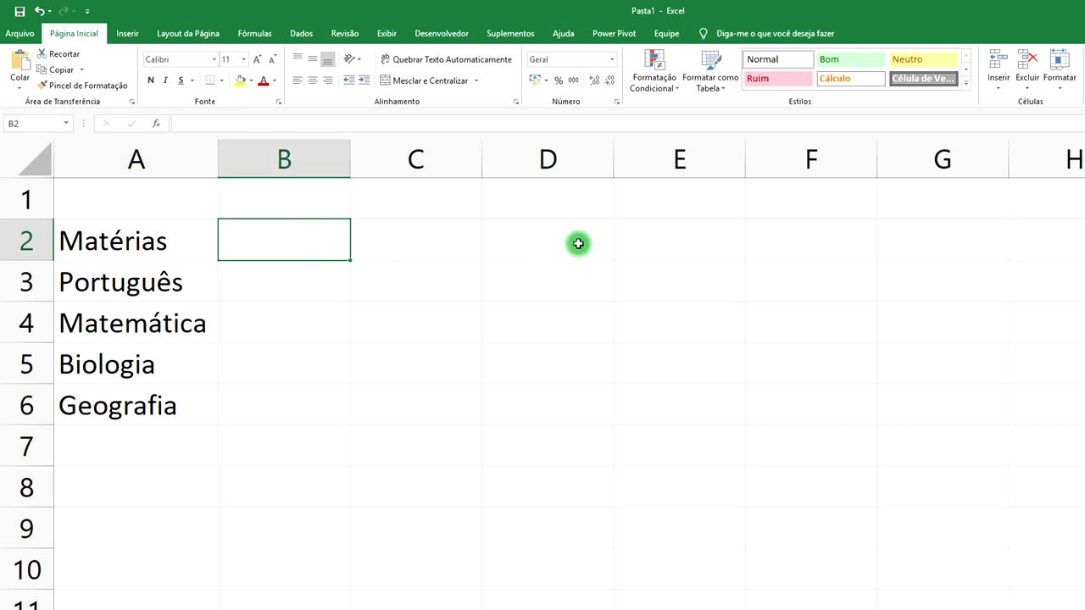
pyautogui.write('1')
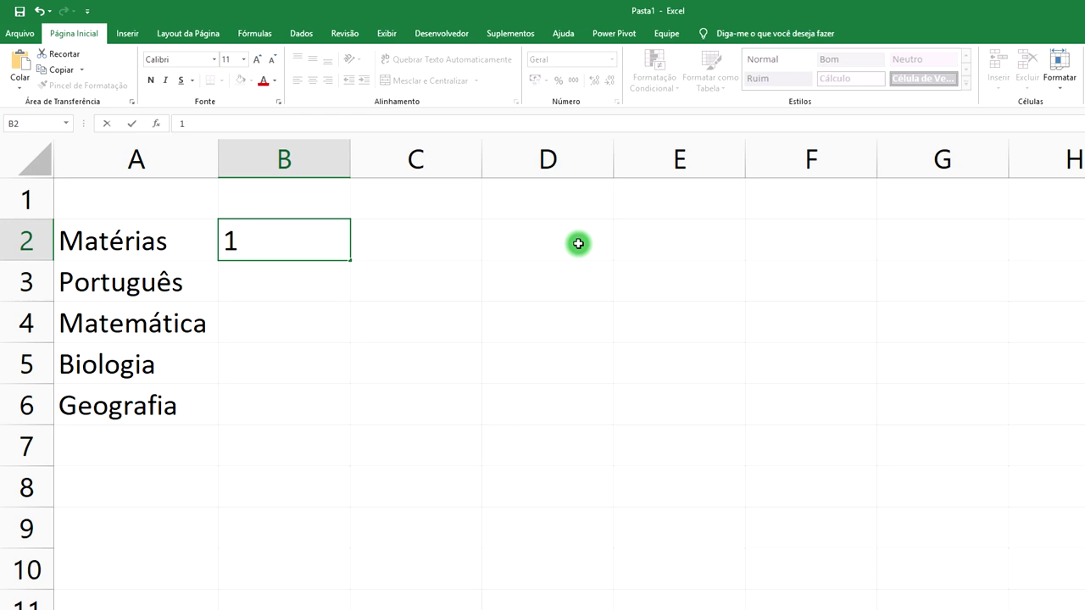
# - Enter 1º Bim in B2 and autofill 2º Bim through 4º Bim across to E2
pyautogui.write('°º Bim')
pyautogui.press('Left')
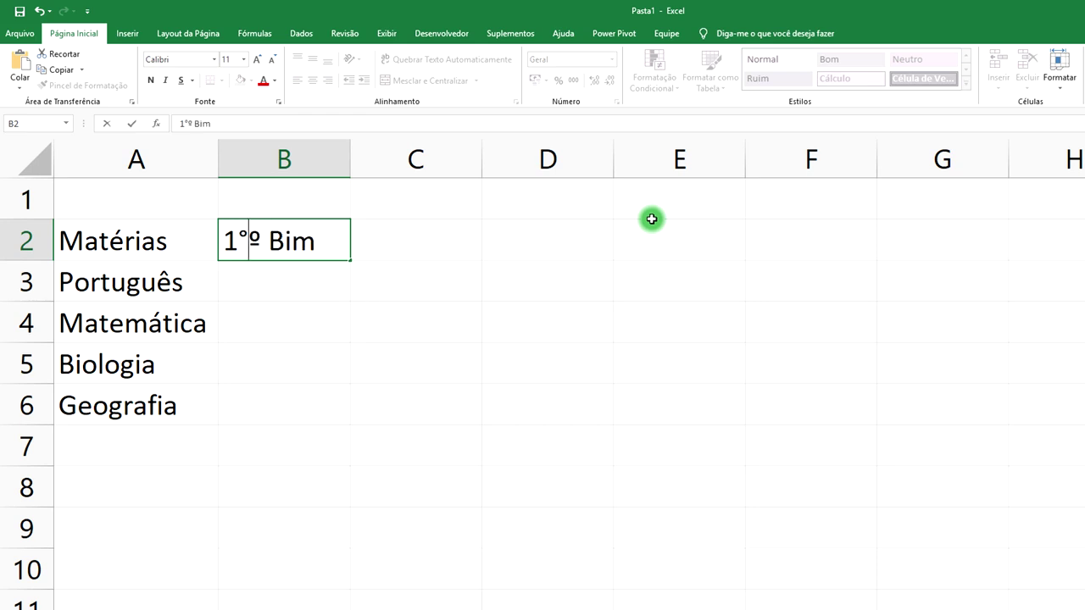
pyautogui.press('BackSpace')
pyautogui.click(505, 243)
pyautogui.click(353, 239)
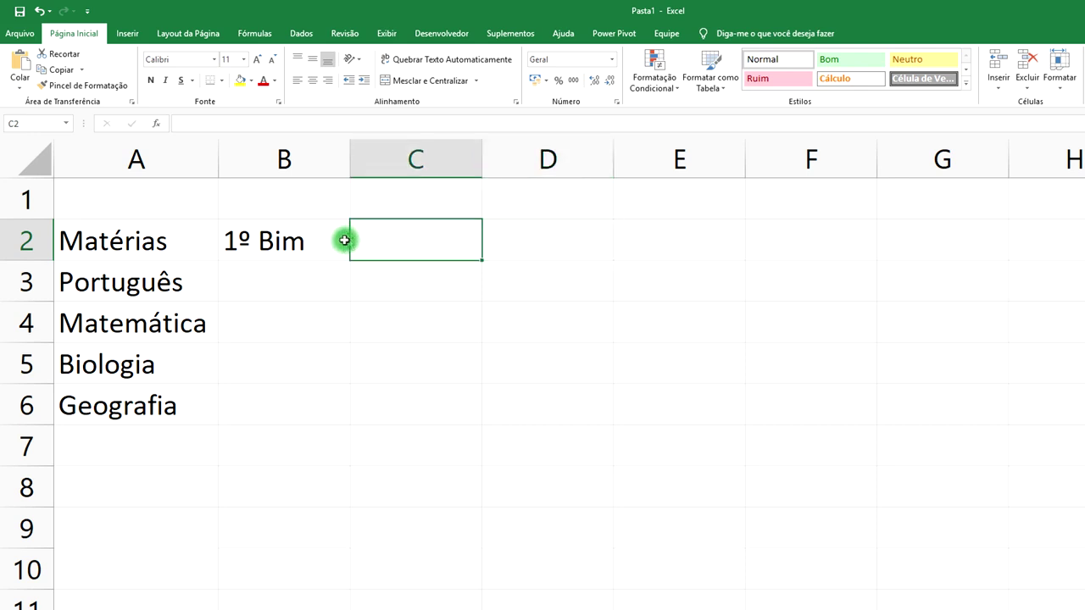
pyautogui.click(334, 249)
pyautogui.moveTo(352, 263); pyautogui.dragTo(657, 255)
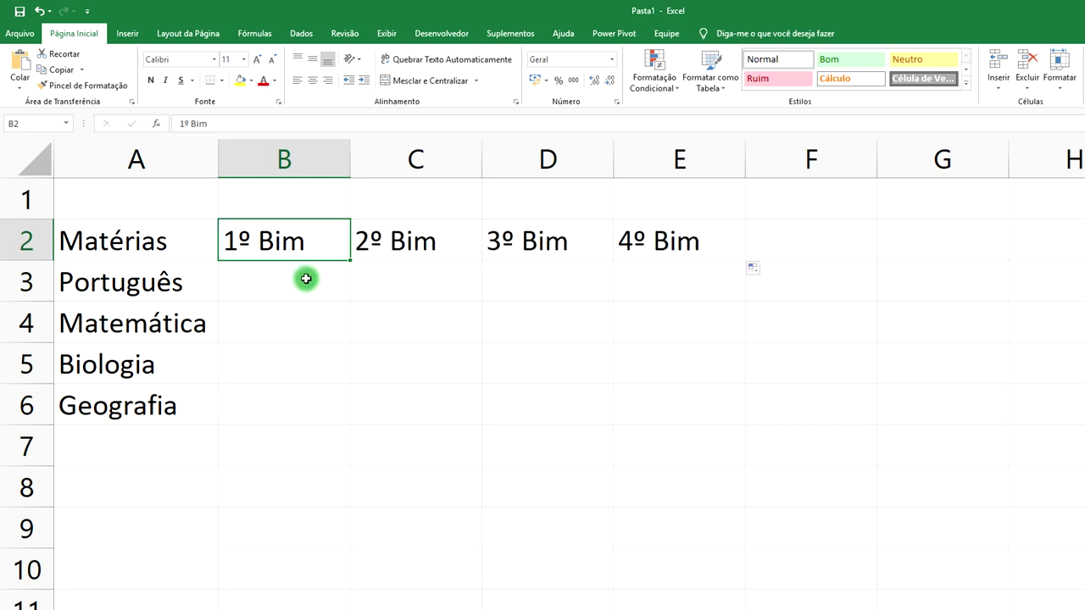
# - Add the Média header in F2 and Situação in G2
pyautogui.click(802, 248)
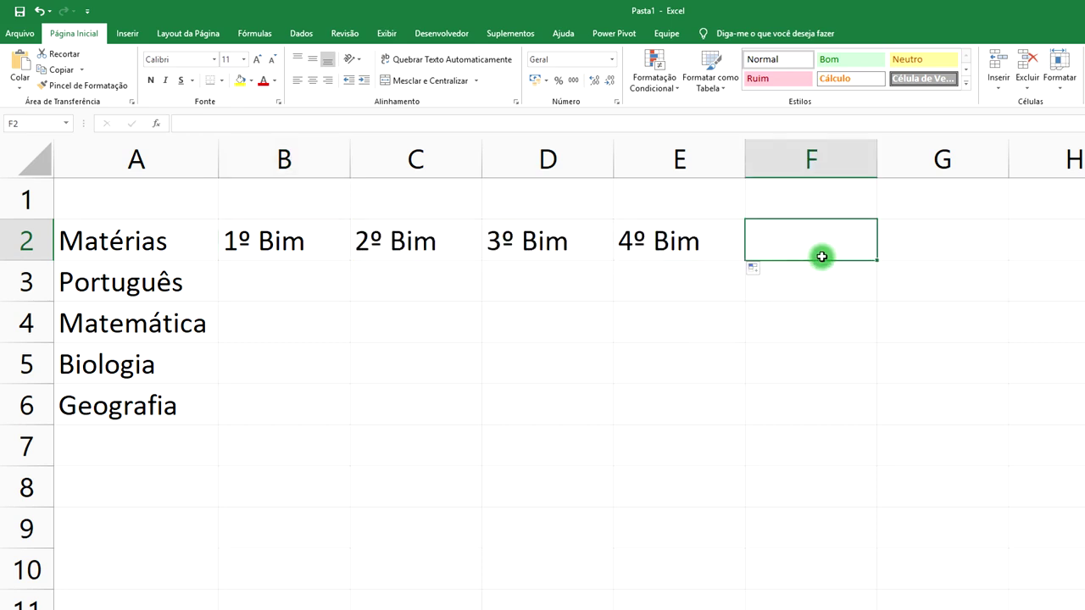
pyautogui.write('Média')
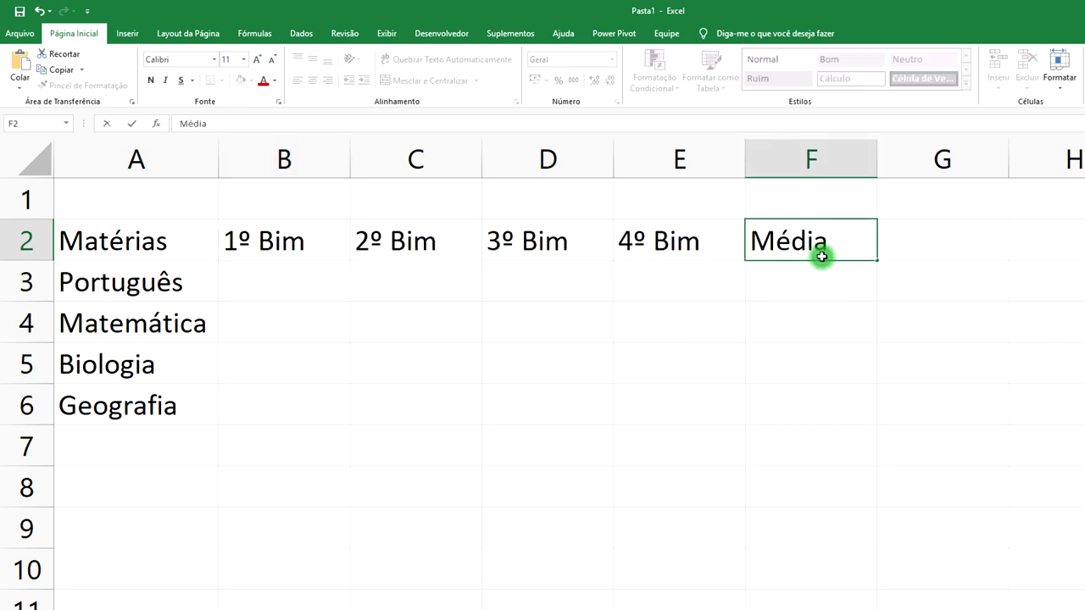
pyautogui.click(940, 252)
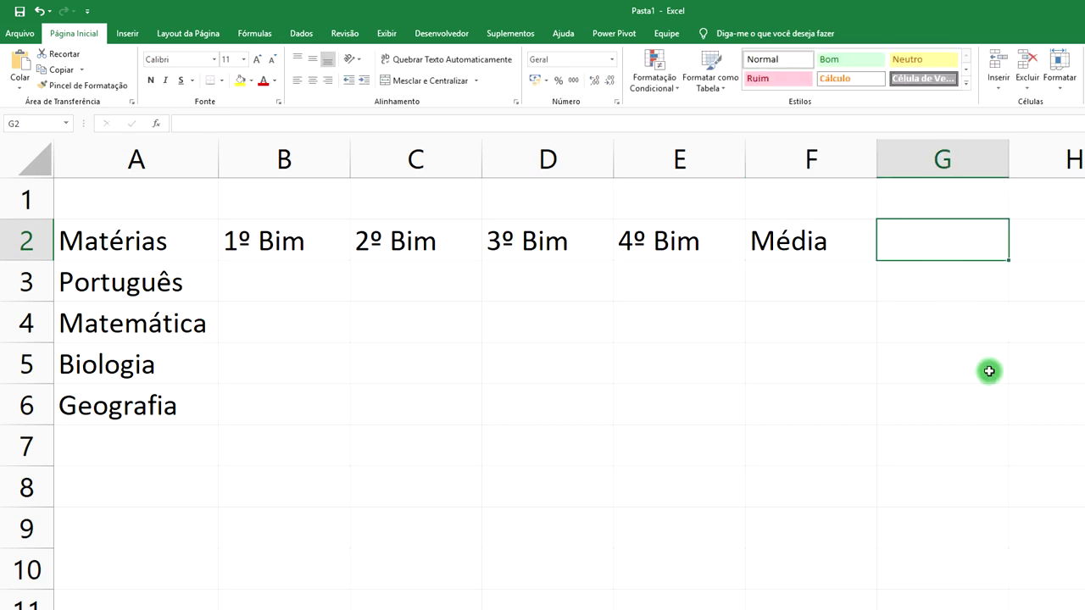
pyautogui.write('Situação')
pyautogui.click(463, 293)
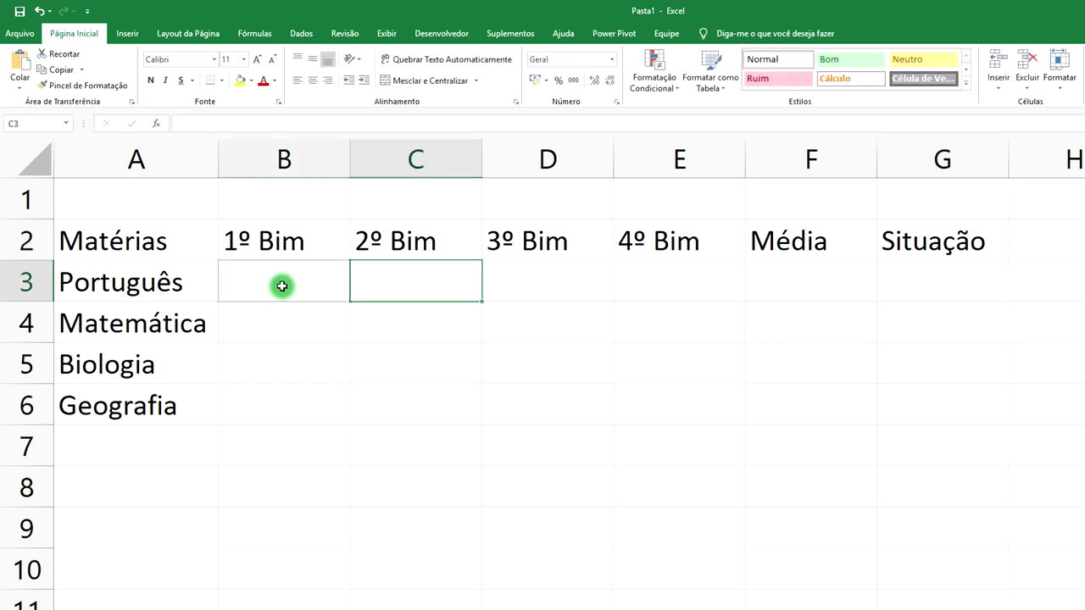
# - Enter Português's grades 7,1, 8,9, 8,2 and 6,5 in B3:E3
pyautogui.click(283, 286)
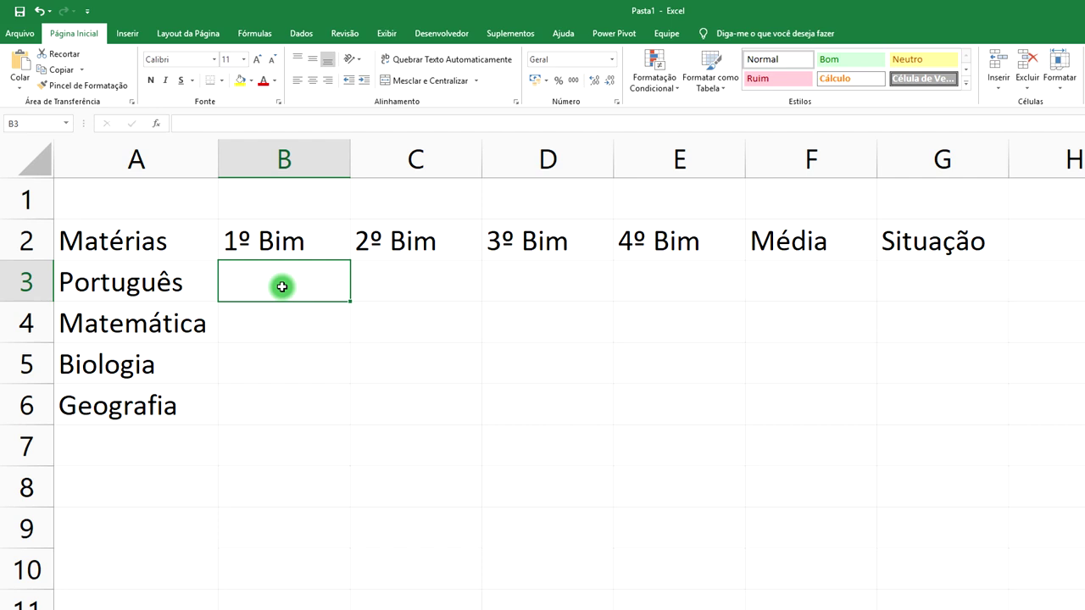
pyautogui.write('7,1')
pyautogui.press('Tab')
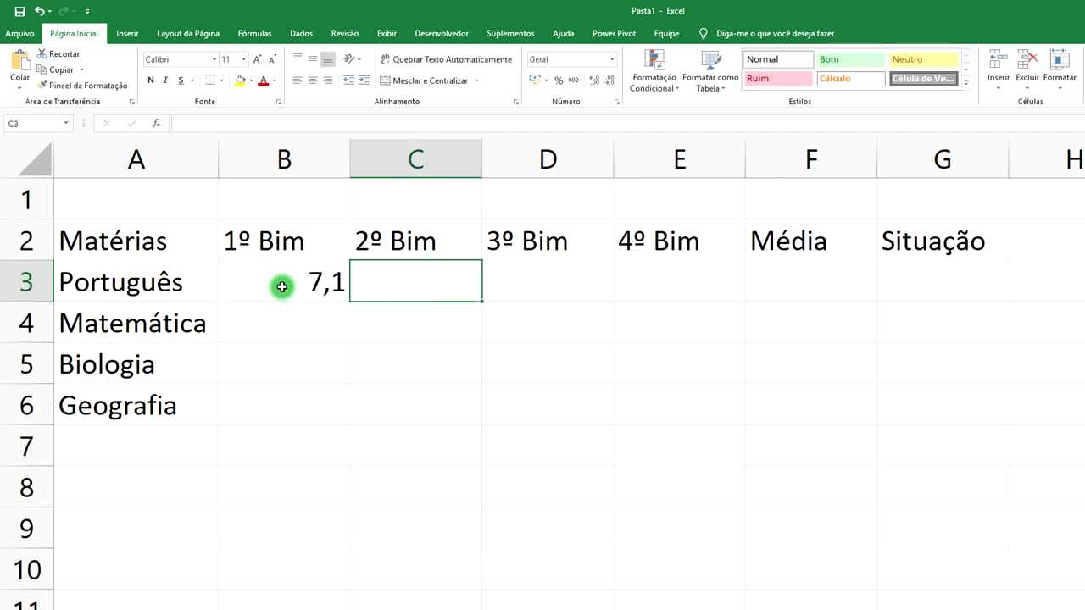
pyautogui.write('8,9')
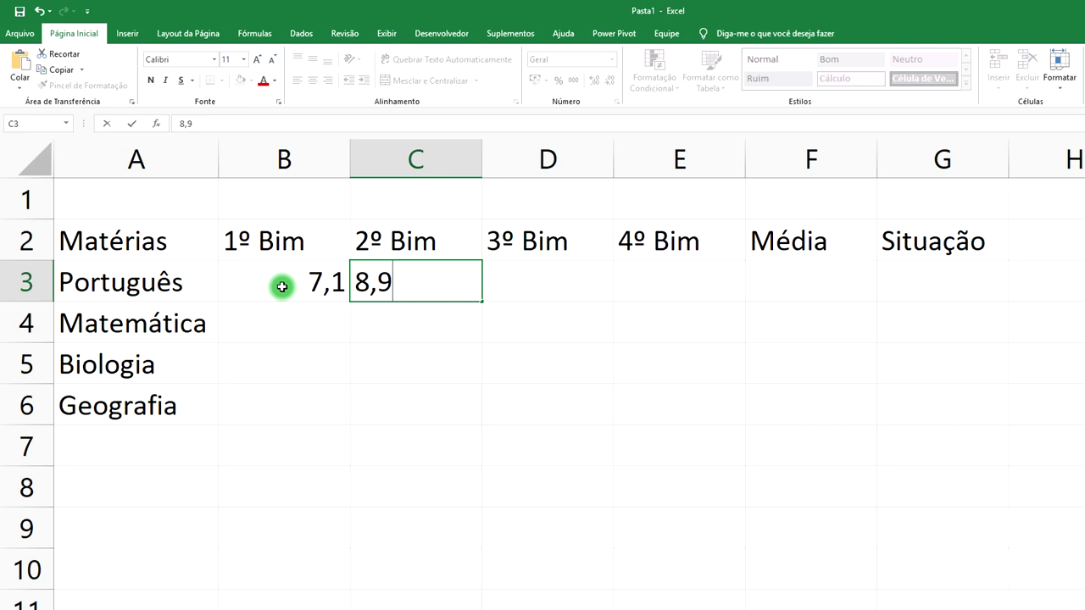
pyautogui.press('Tab')
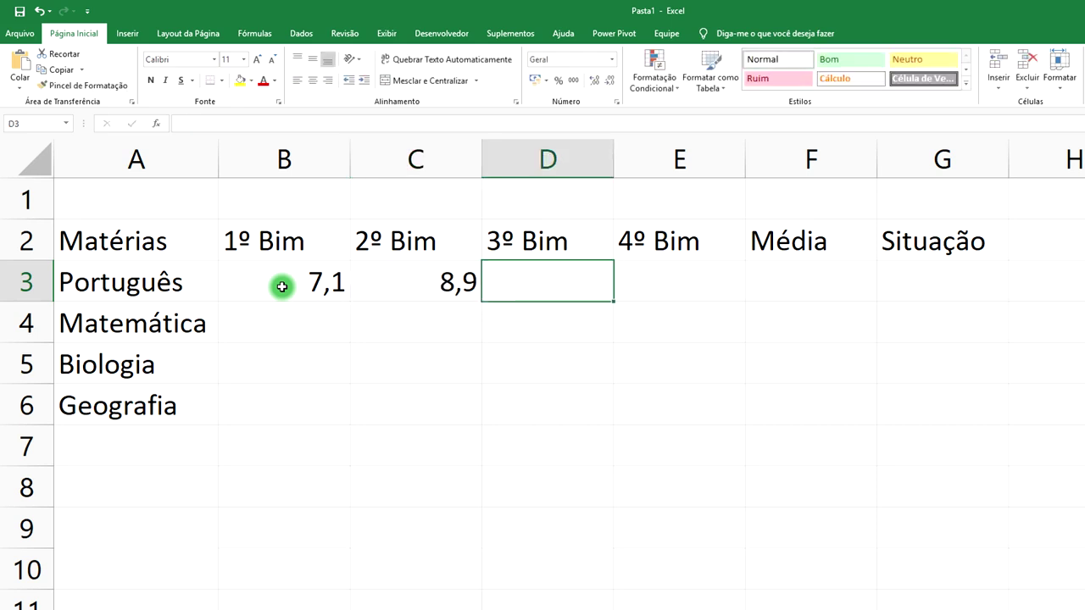
pyautogui.write('8,2')
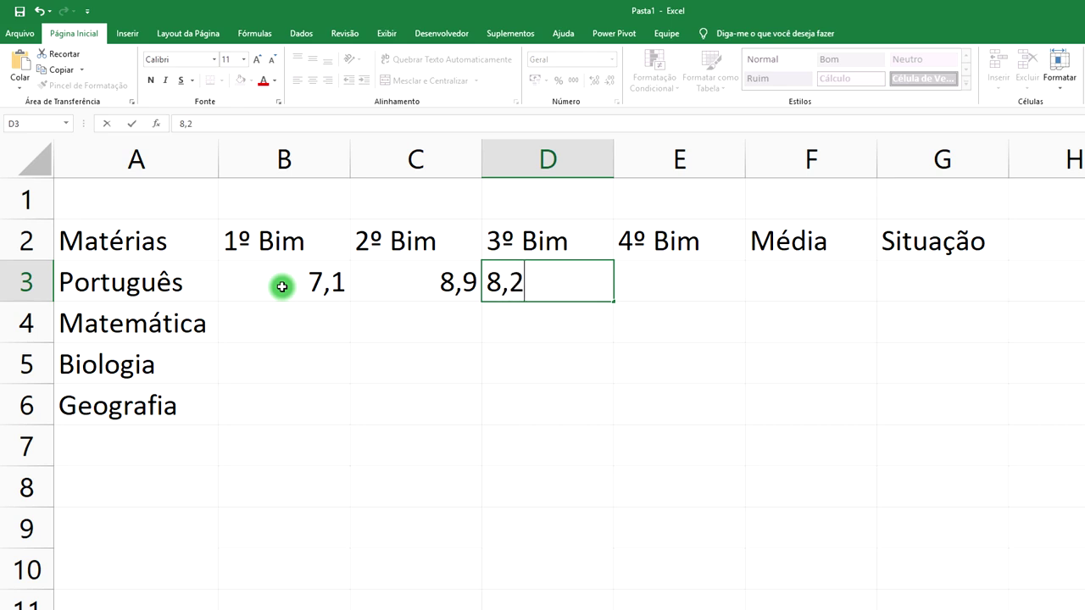
pyautogui.press('Tab')
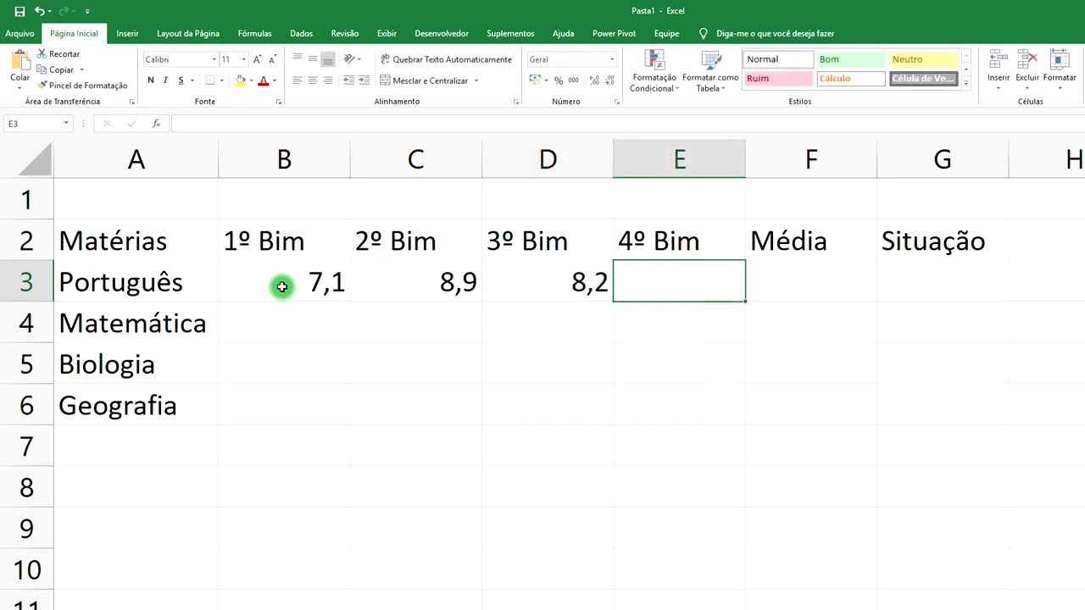
pyautogui.write('6,5')
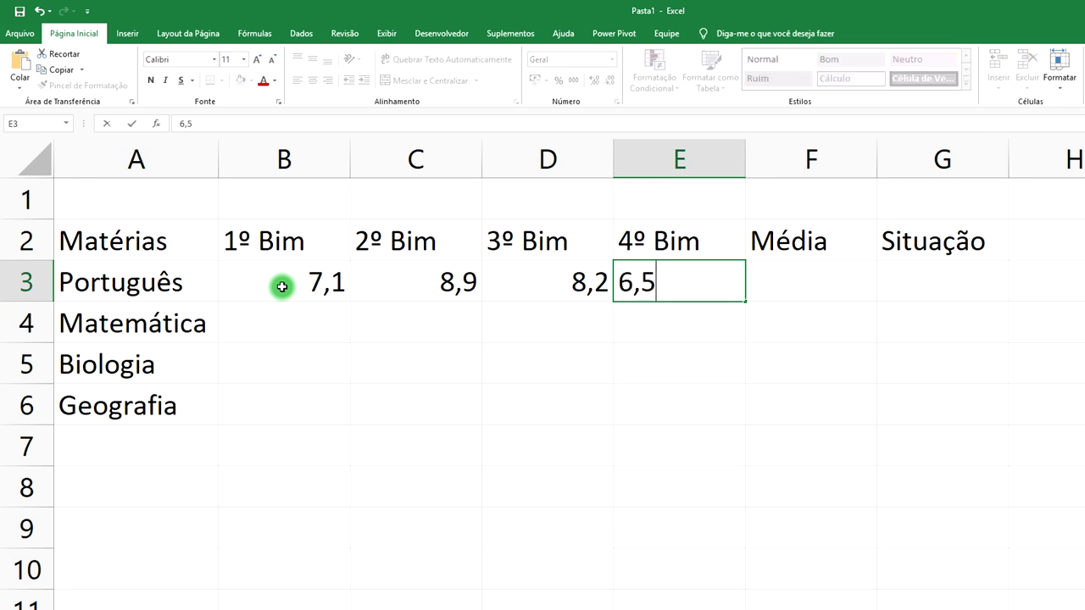
pyautogui.press('Return')
# - Enter Matemática's grades 4,5, 5,8, 6,1 and 4,6 in B4:E4
pyautogui.press('Left')
pyautogui.press('Left')
pyautogui.press('Left')
pyautogui.press('Left')
pyautogui.press('Right')
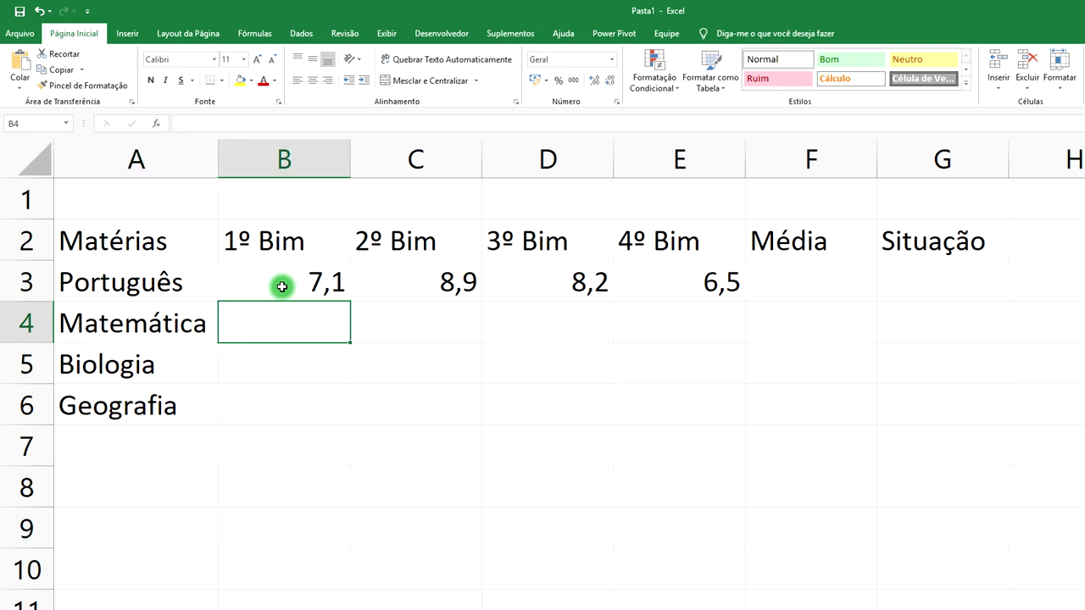
pyautogui.write('4')
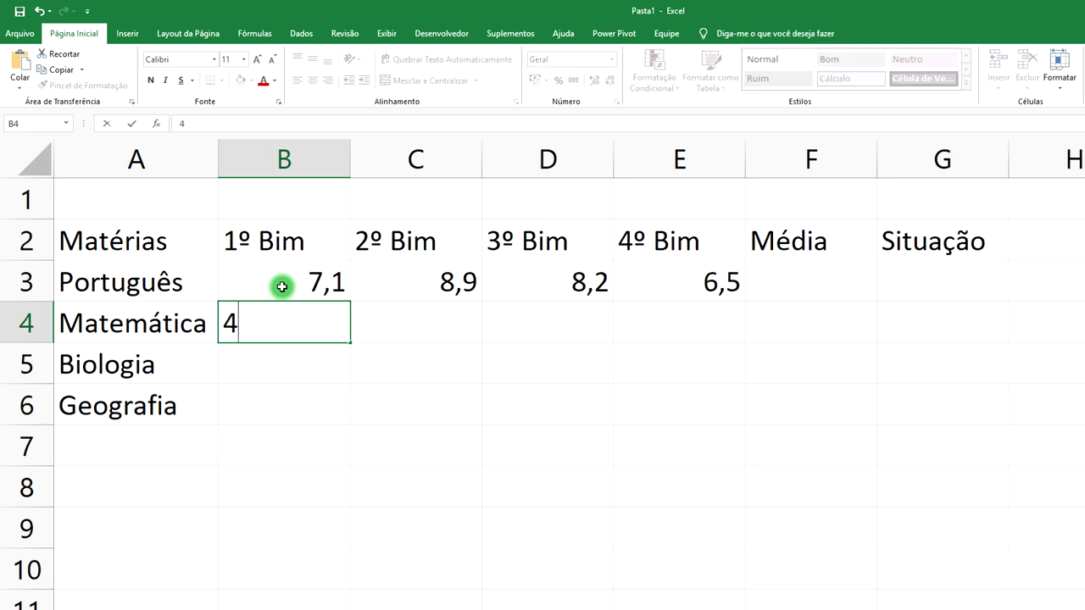
pyautogui.write(',5')
pyautogui.press('Right')
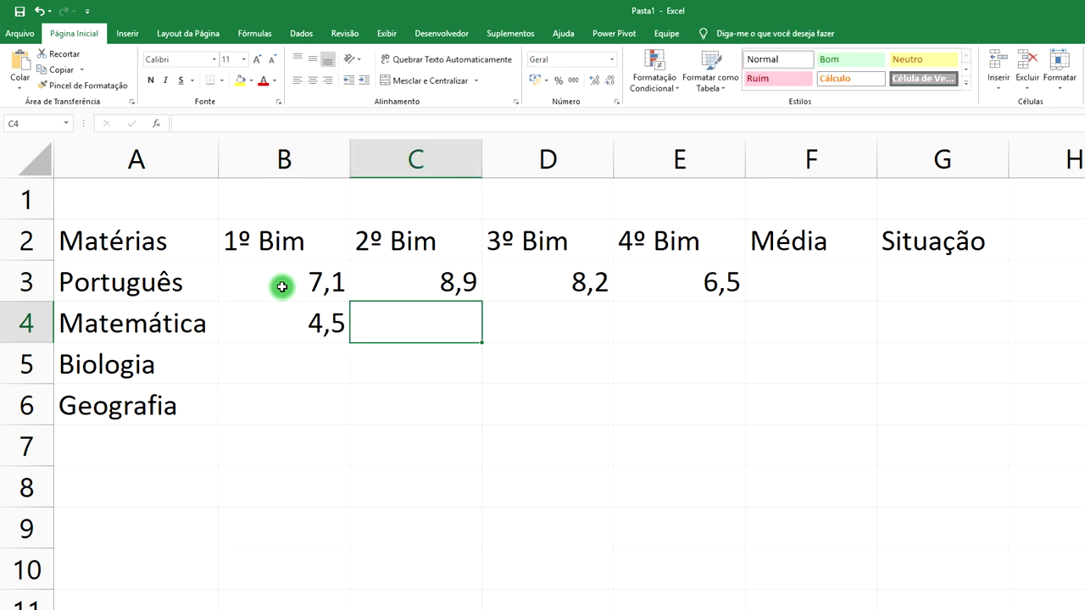
pyautogui.write('5,8')
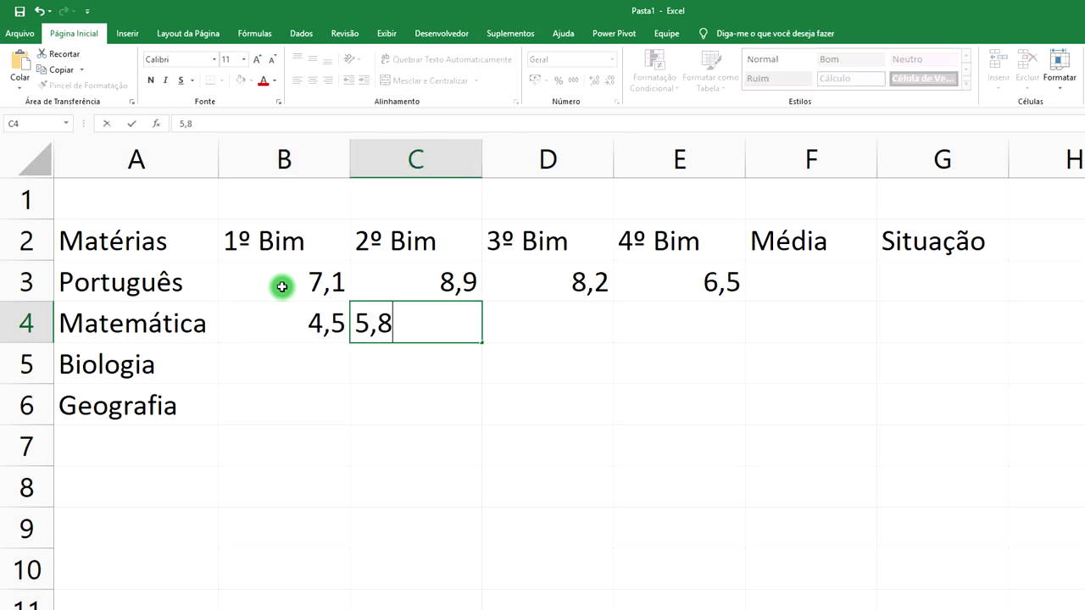
pyautogui.press('Right')
pyautogui.write('6,1')
pyautogui.press('Right')
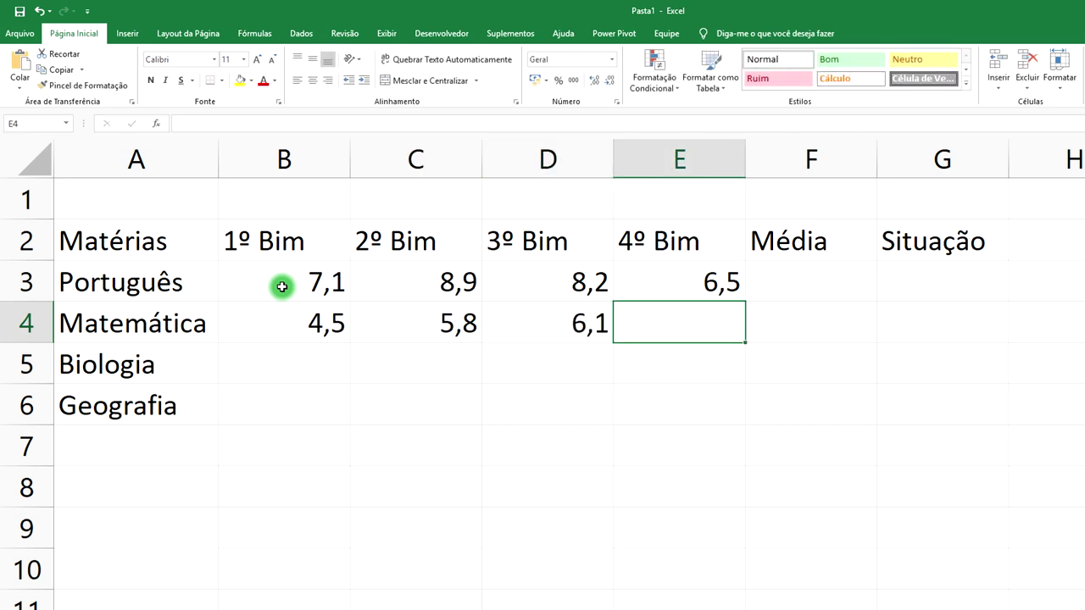
pyautogui.write('4,')
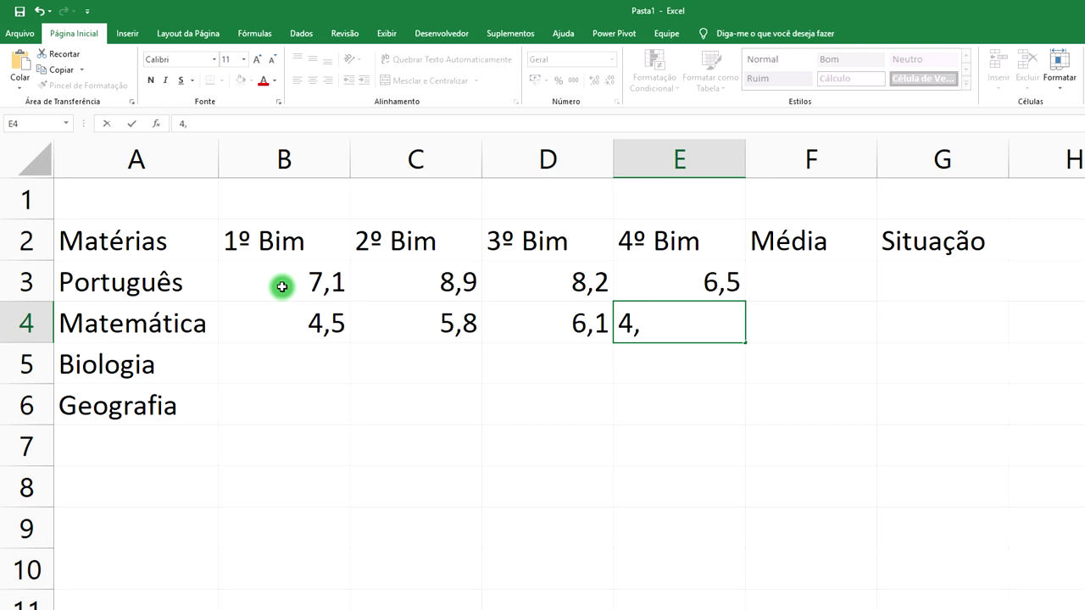
pyautogui.write('6')
pyautogui.press('Return')
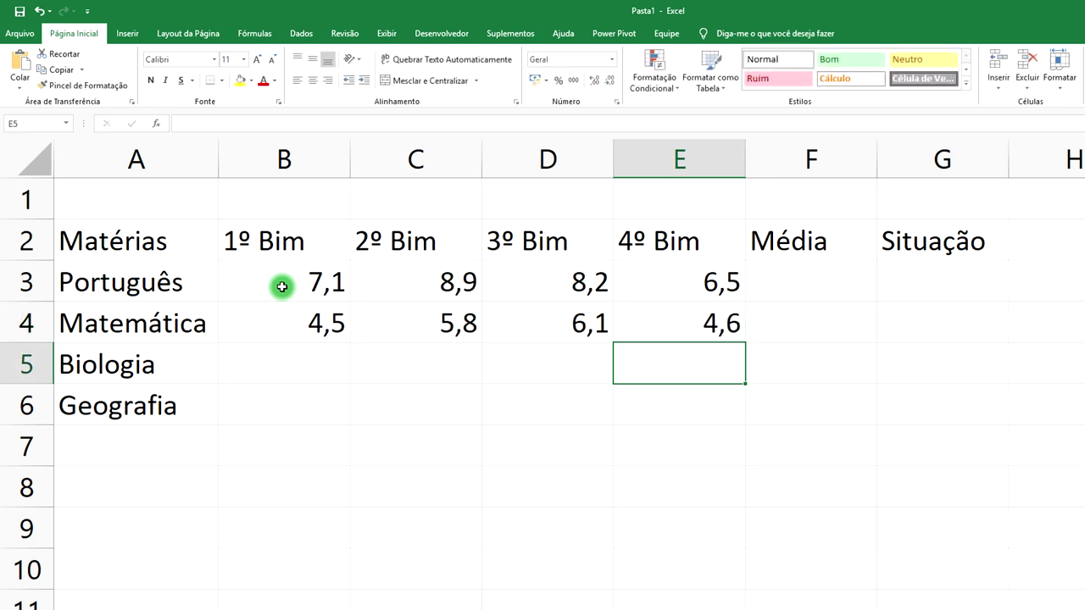
# - Enter Biologia's grades 9,3, 8,7, 9,6 and 9,1 in B5:E5
pyautogui.press('Left')
pyautogui.press('Left')
pyautogui.press('Left')
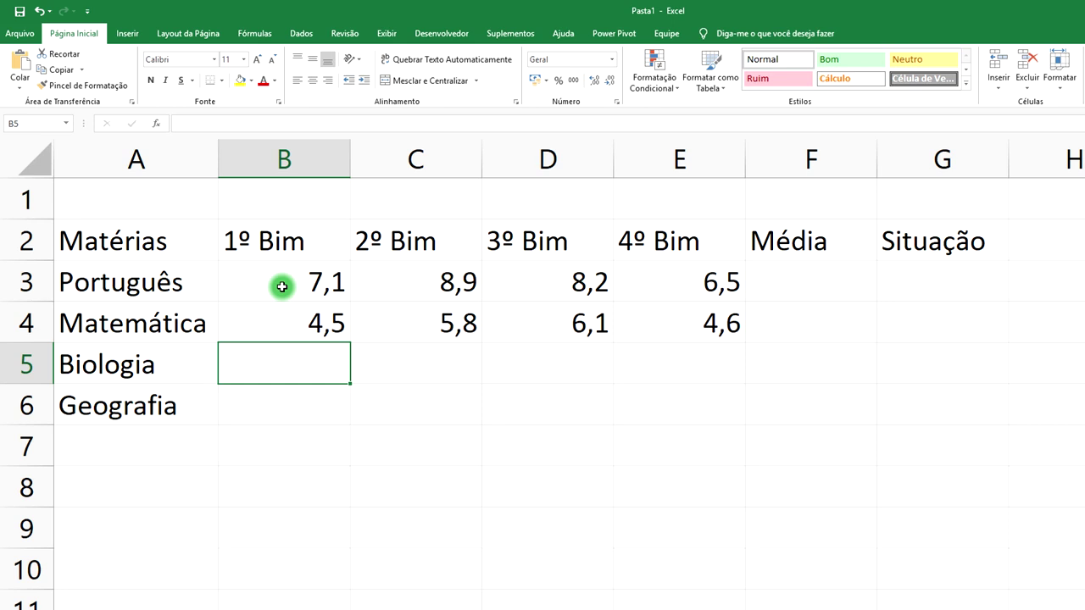
pyautogui.write('9,3')
pyautogui.press('Tab')
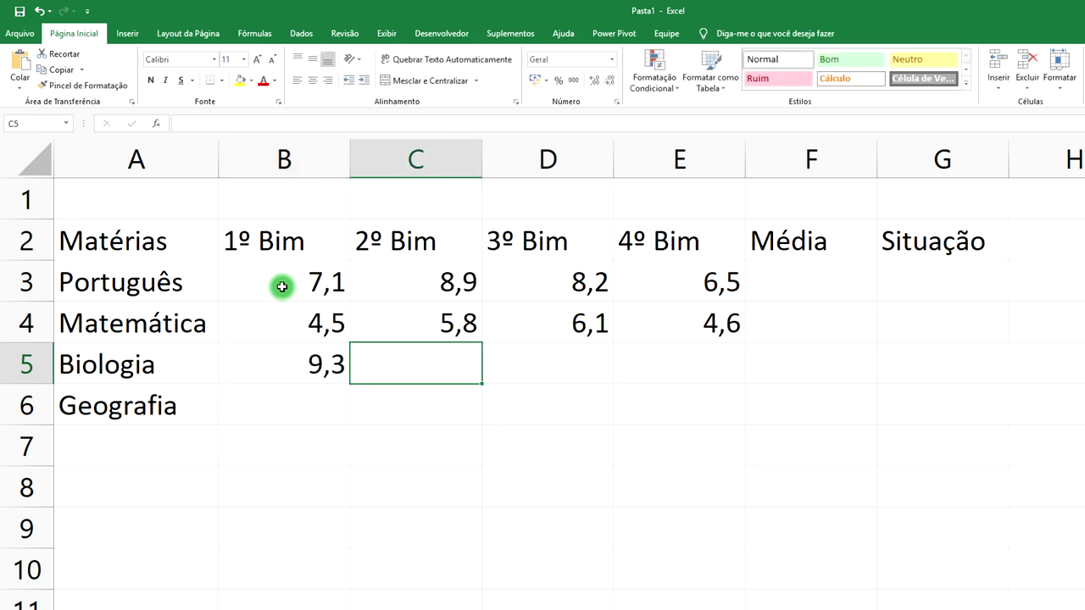
pyautogui.write('8,7')
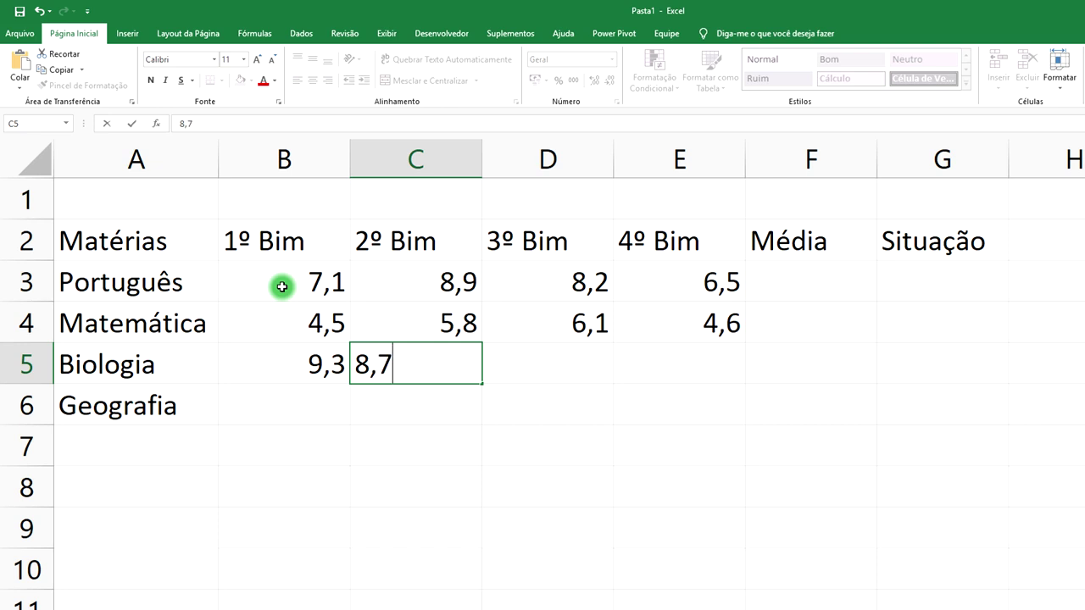
pyautogui.press('Tab')
pyautogui.write('9,6')
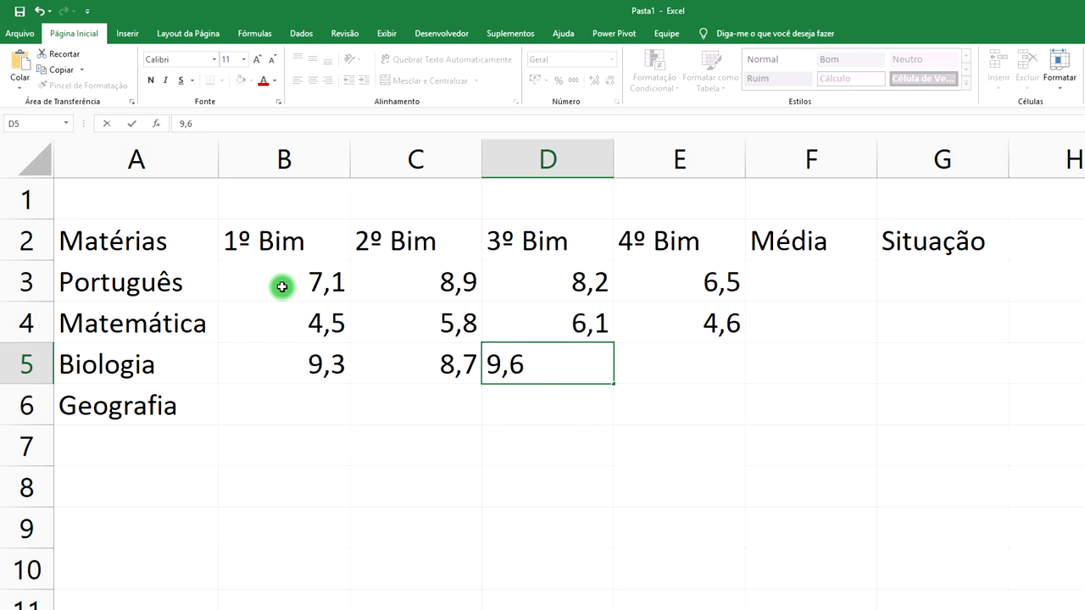
pyautogui.press('Tab')
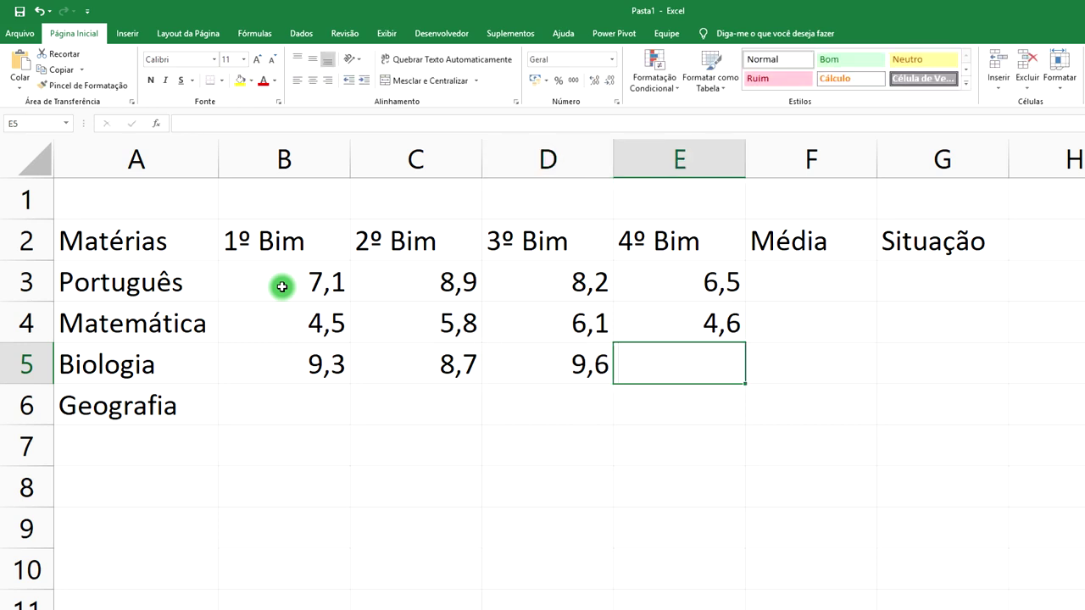
pyautogui.write('9,1')
pyautogui.press('Return')
# - Enter Geografia's grades 8,8, 8, 7,9 and 4,5 in B6:E6
pyautogui.press('Left')
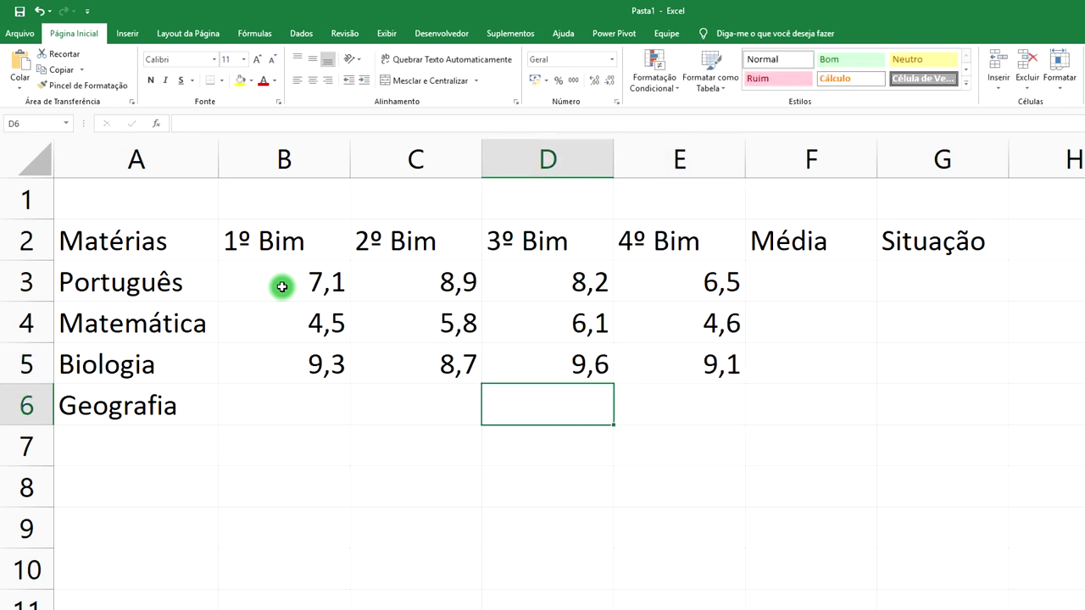
pyautogui.press('Left')
pyautogui.press('Left')
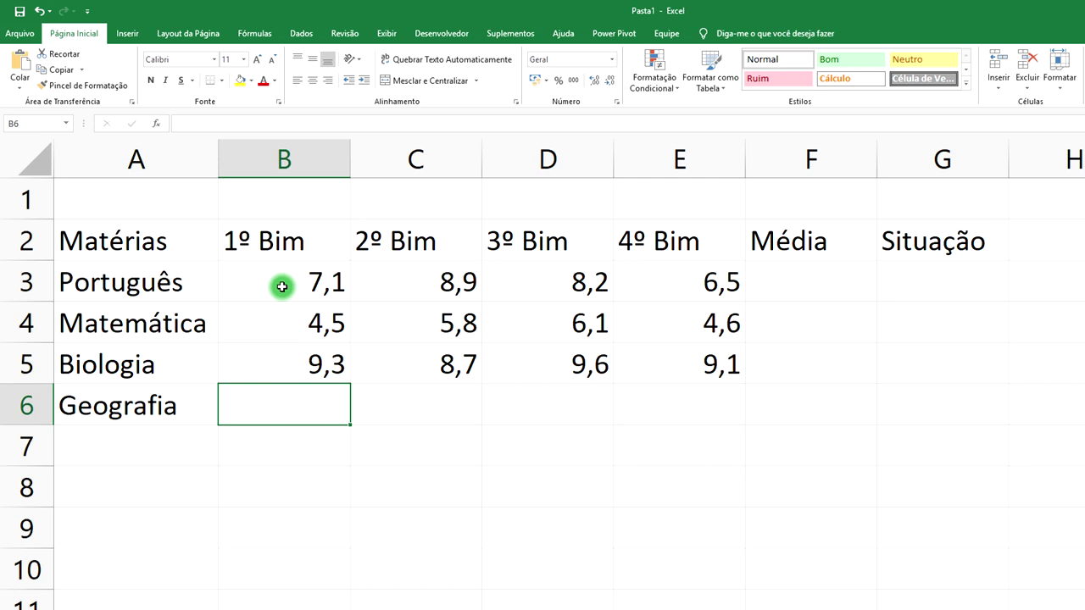
pyautogui.write('8,8')
pyautogui.press('Tab')
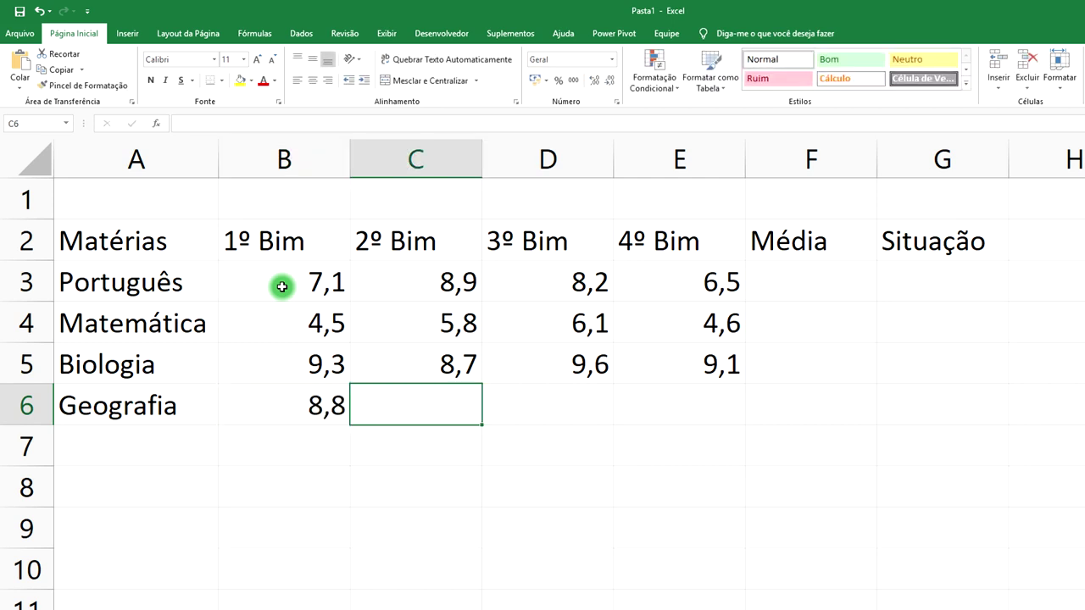
pyautogui.write('8')
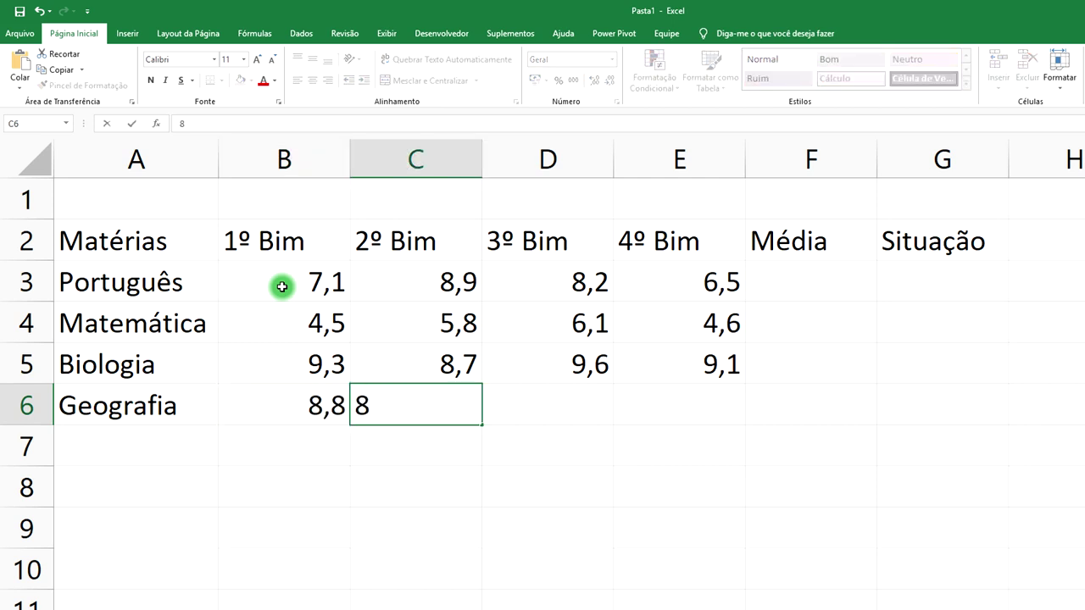
pyautogui.press('Tab')
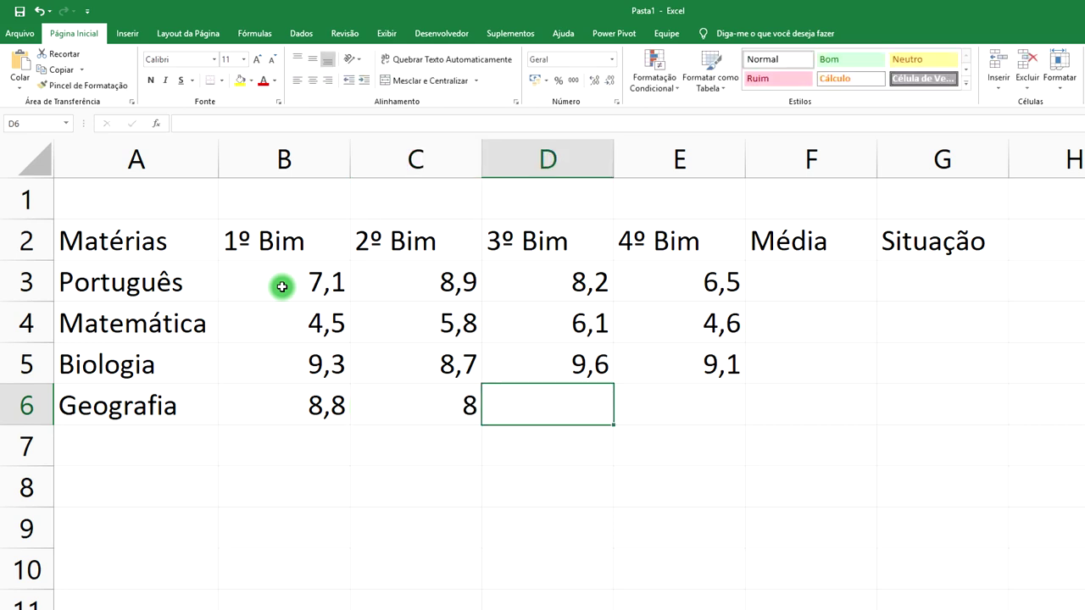
pyautogui.write('7,9')
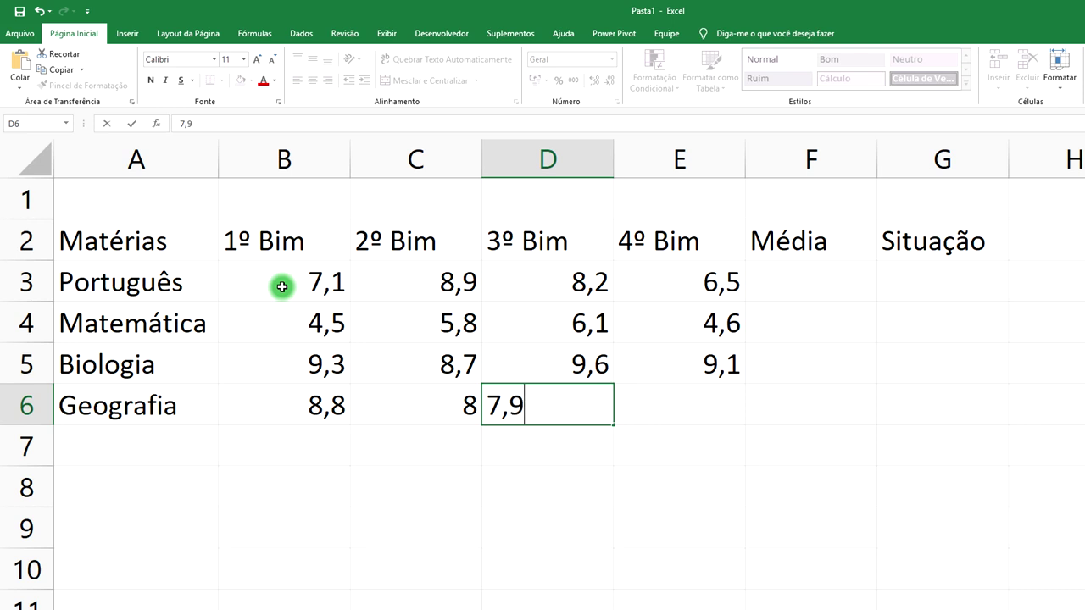
pyautogui.press('Tab')
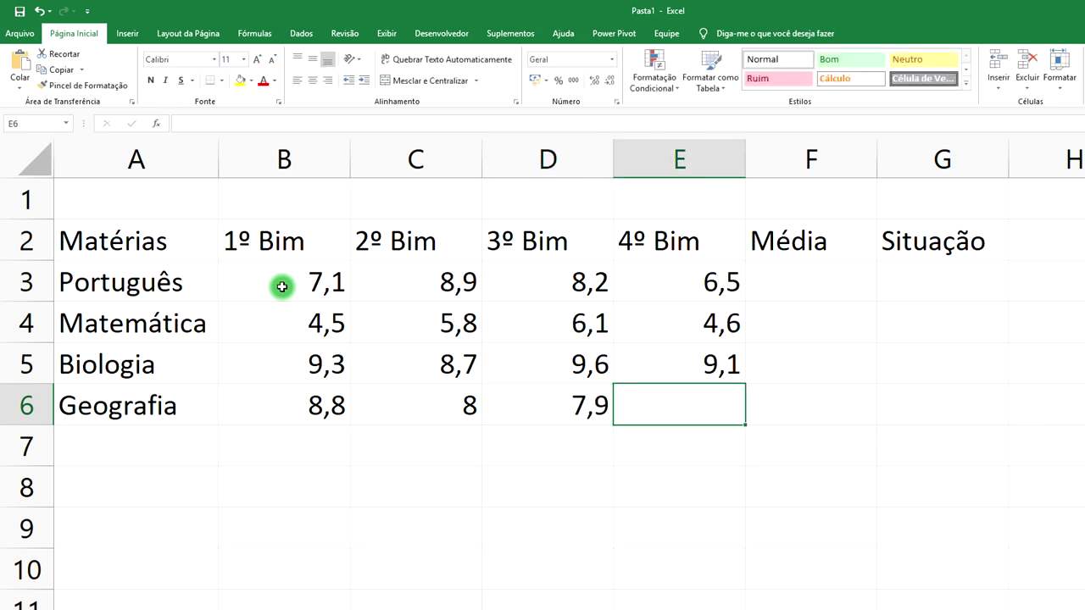
pyautogui.write('4,5')
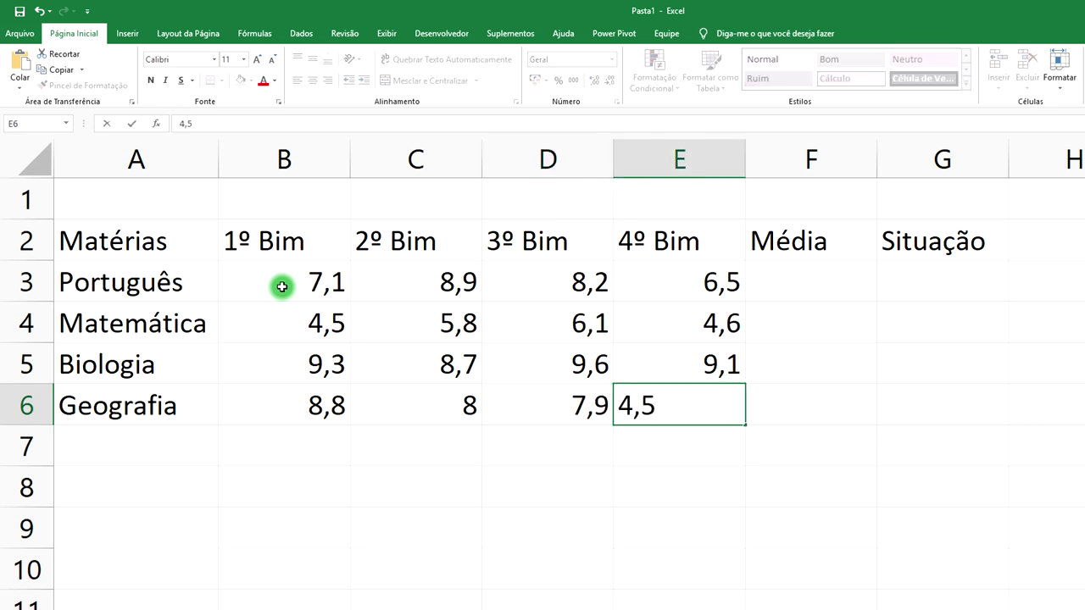
pyautogui.press('Tab')
pyautogui.press('Up')
pyautogui.press('Up')
pyautogui.press('Up')
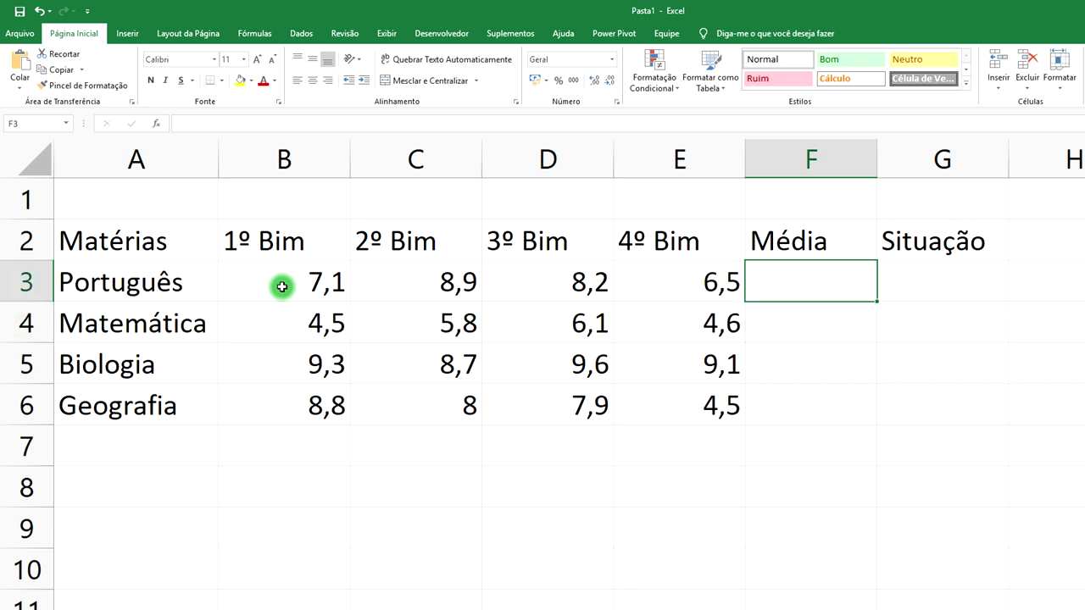
# - Enter =MÉDIA(B3:E3) in F3 and display the result with one decimal, 7,7
pyautogui.write('=')
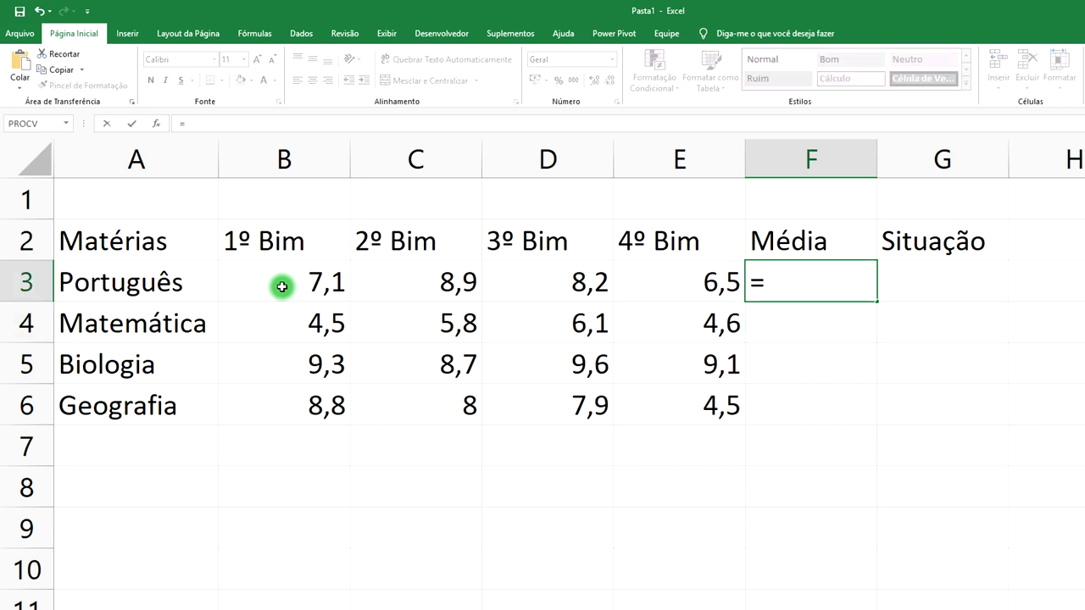
pyautogui.write('m')
pyautogui.write('édia(')
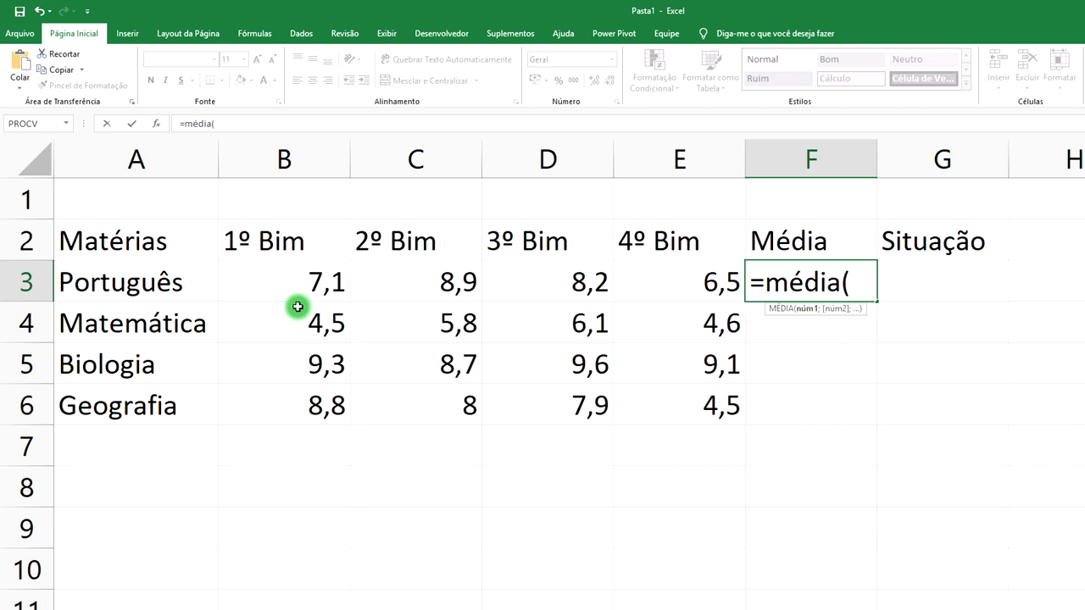
pyautogui.click(312, 286)
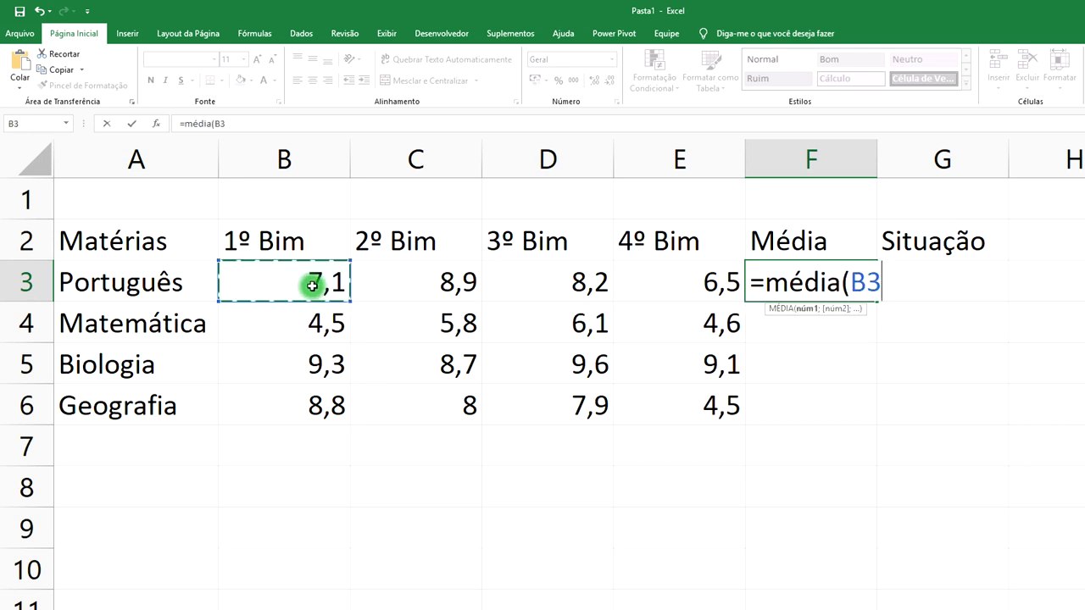
pyautogui.write(':')
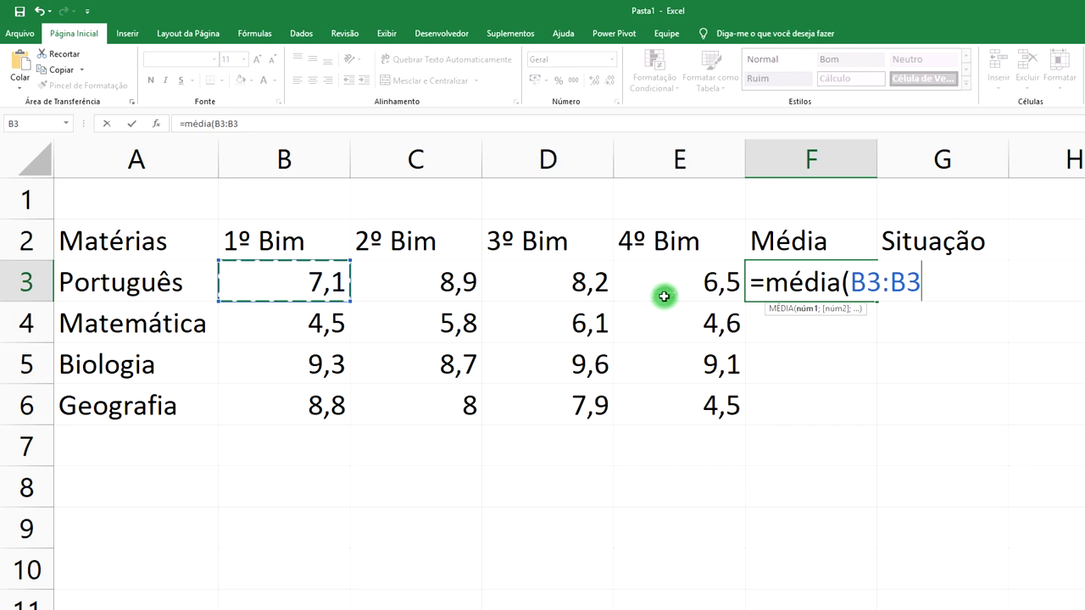
pyautogui.click(693, 284)
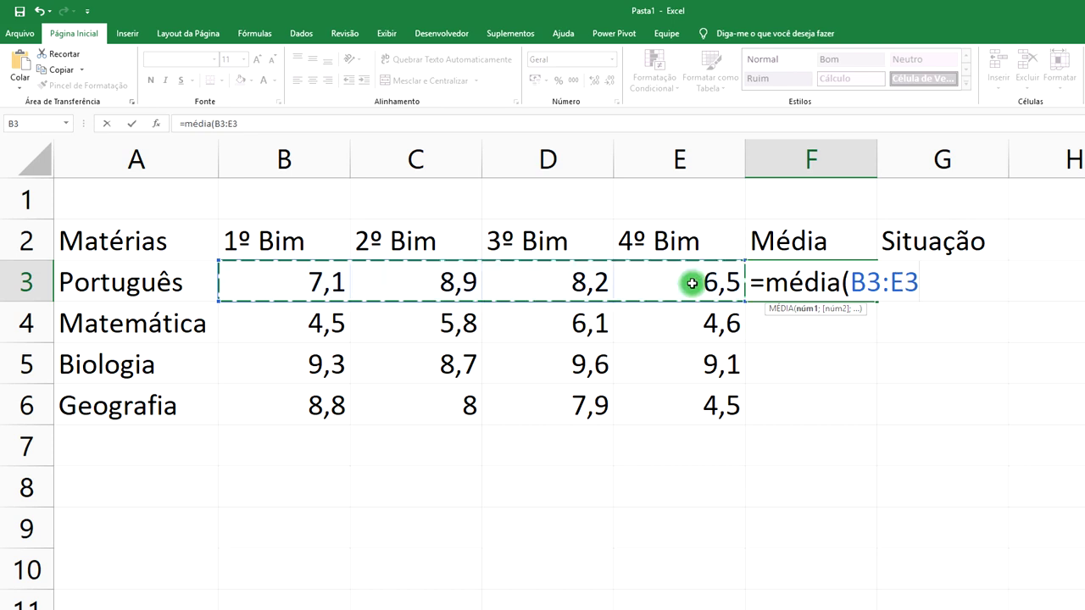
pyautogui.press('Return')
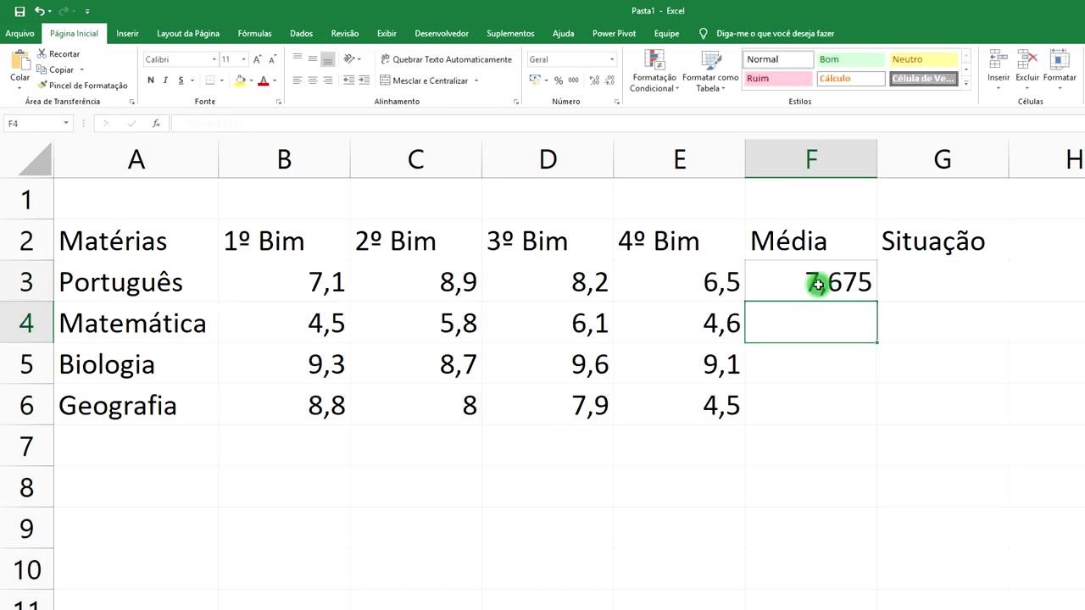
pyautogui.click(816, 285)
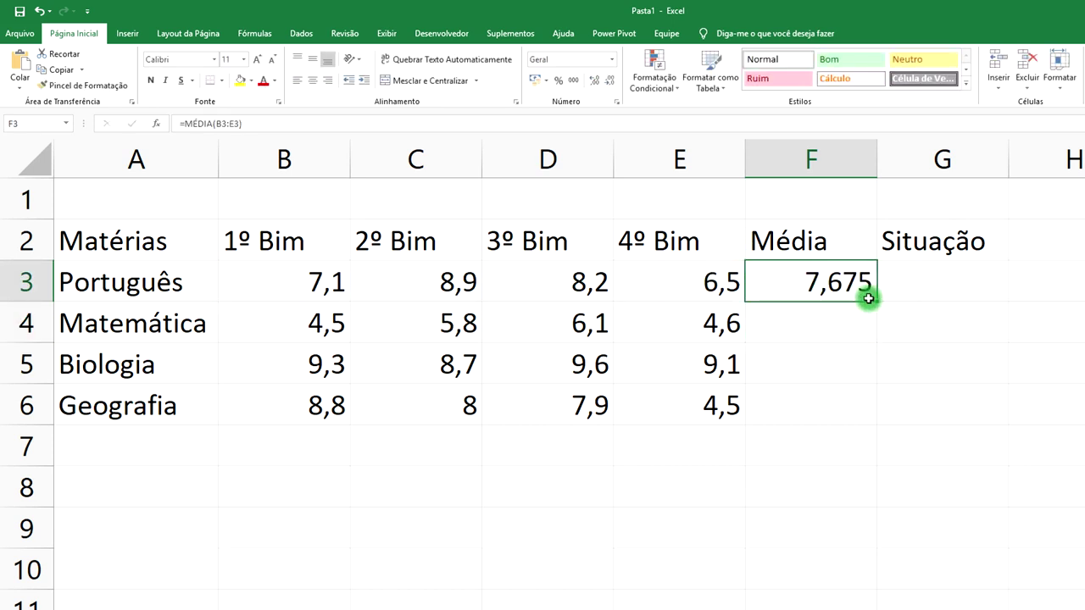
pyautogui.click(609, 83)
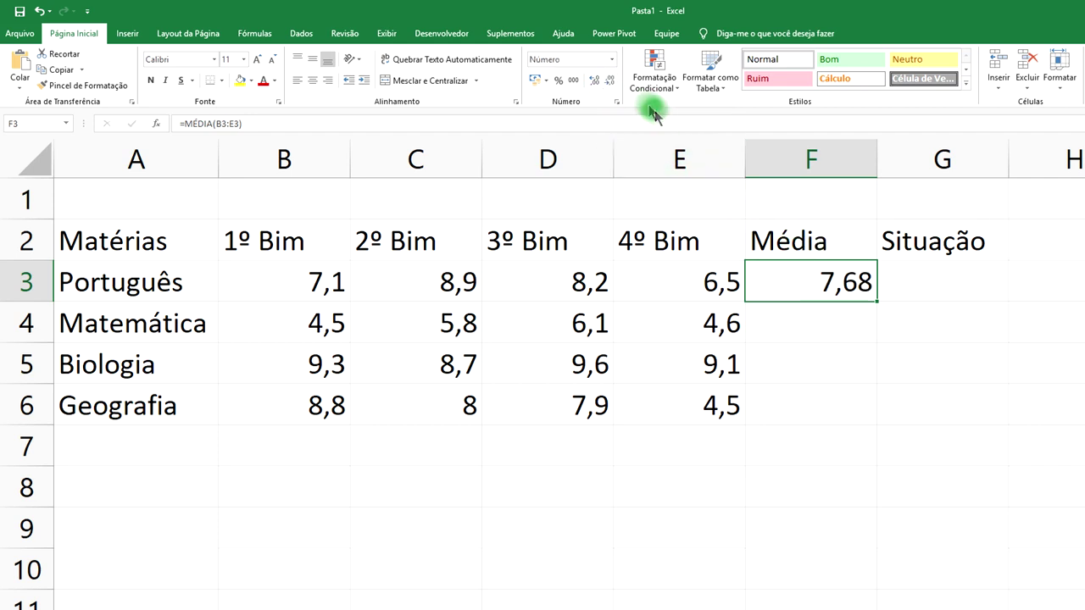
pyautogui.click(607, 80)
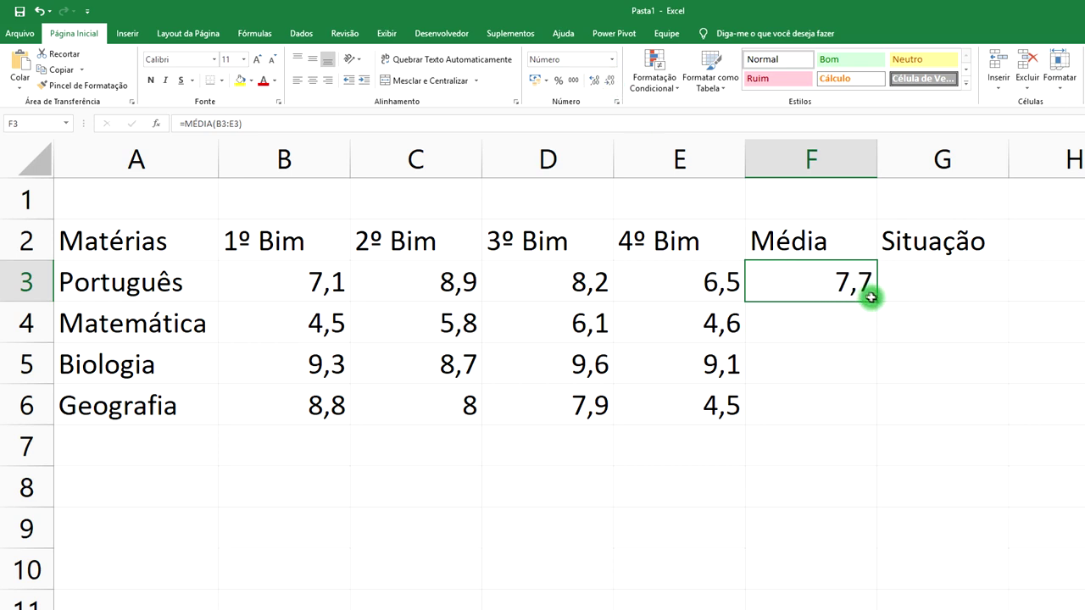
pyautogui.moveTo(877, 301); pyautogui.dragTo(874, 389)
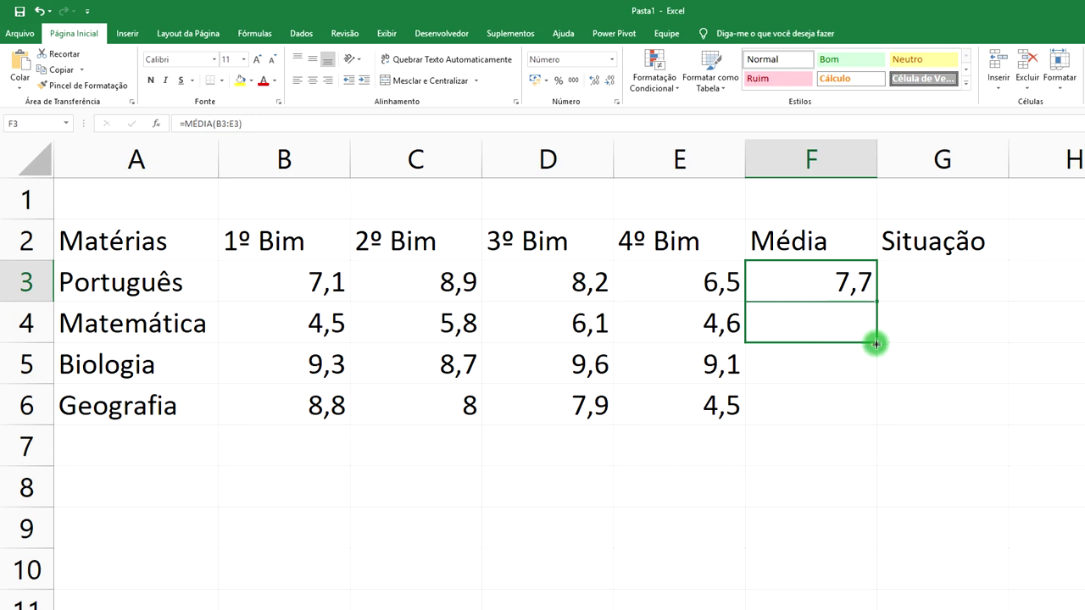
pyautogui.moveTo(874, 389); pyautogui.dragTo(874, 410)
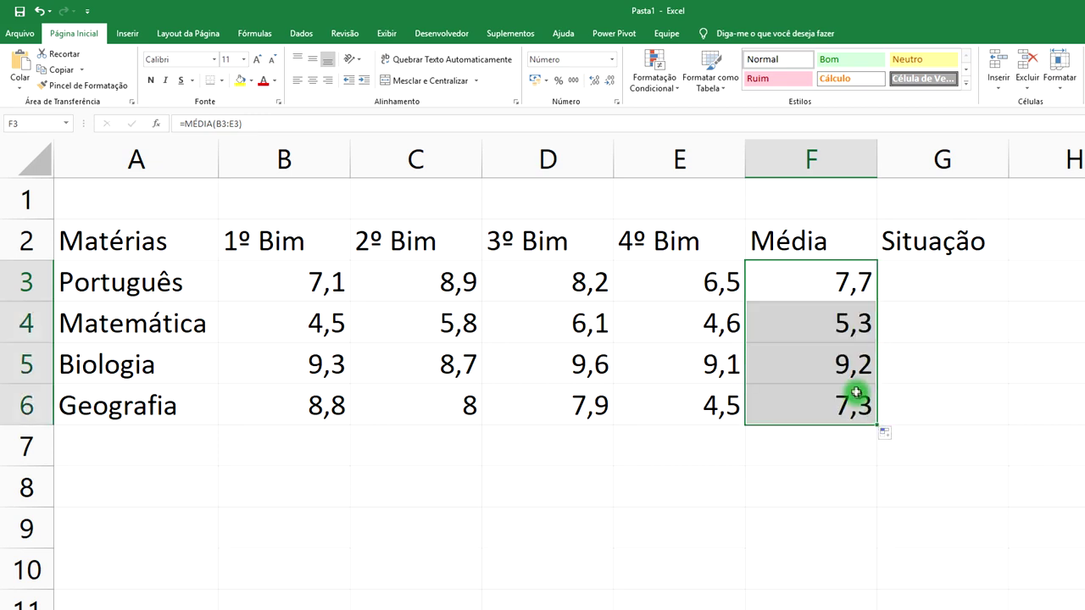
pyautogui.click(821, 331)
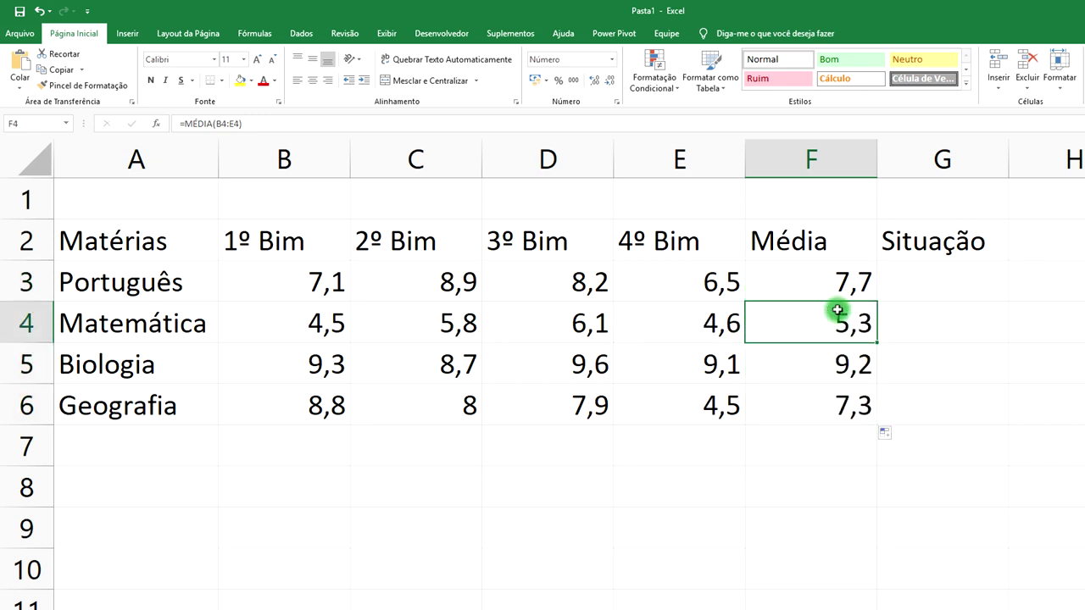
pyautogui.click(834, 280)
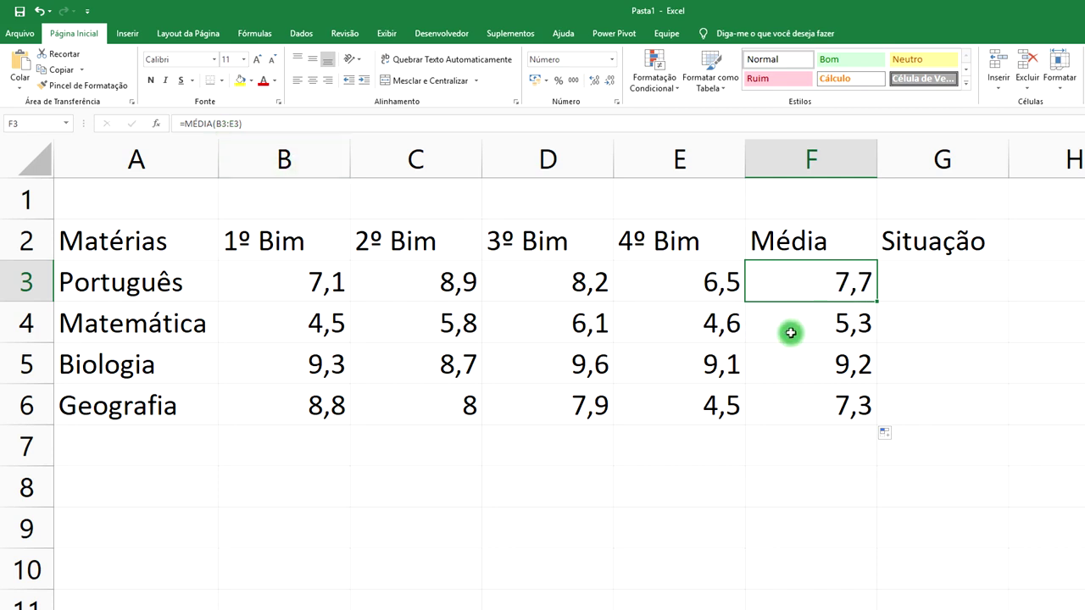
pyautogui.click(826, 320)
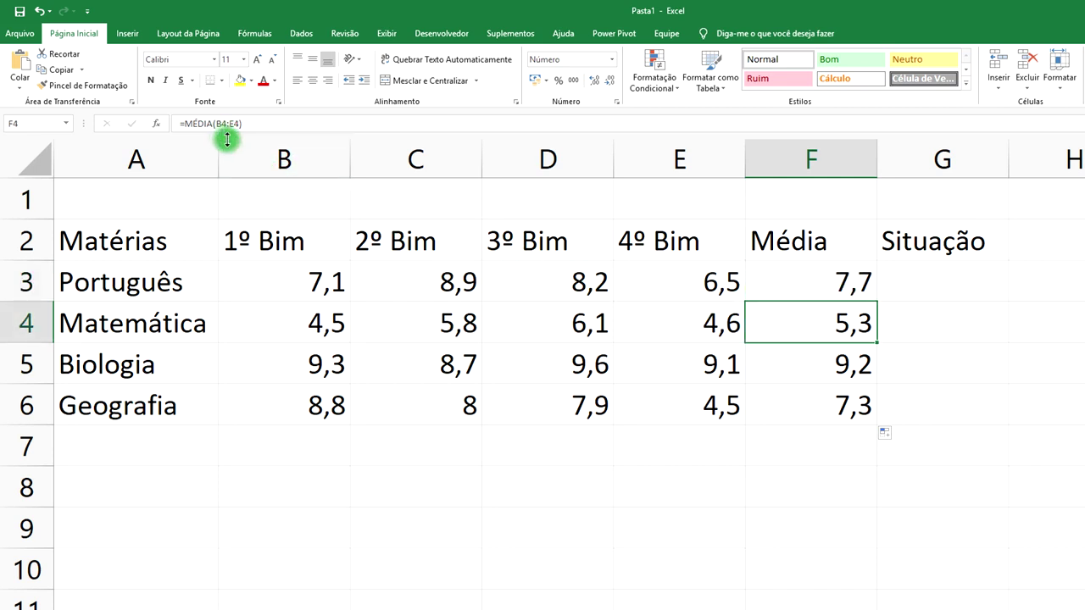
pyautogui.click(835, 380)
pyautogui.click(833, 401)
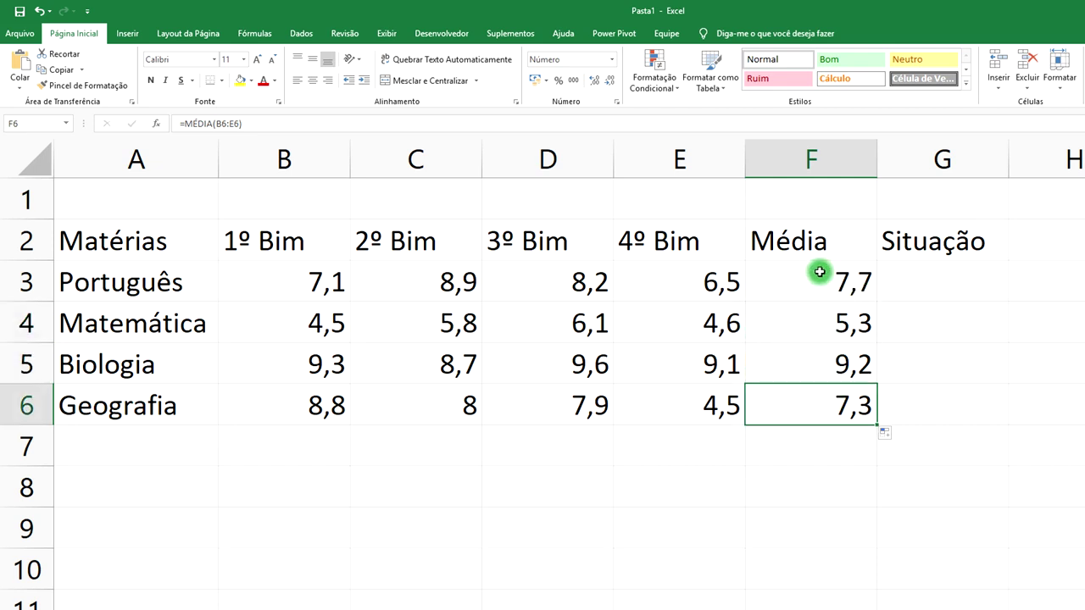
pyautogui.click(925, 285)
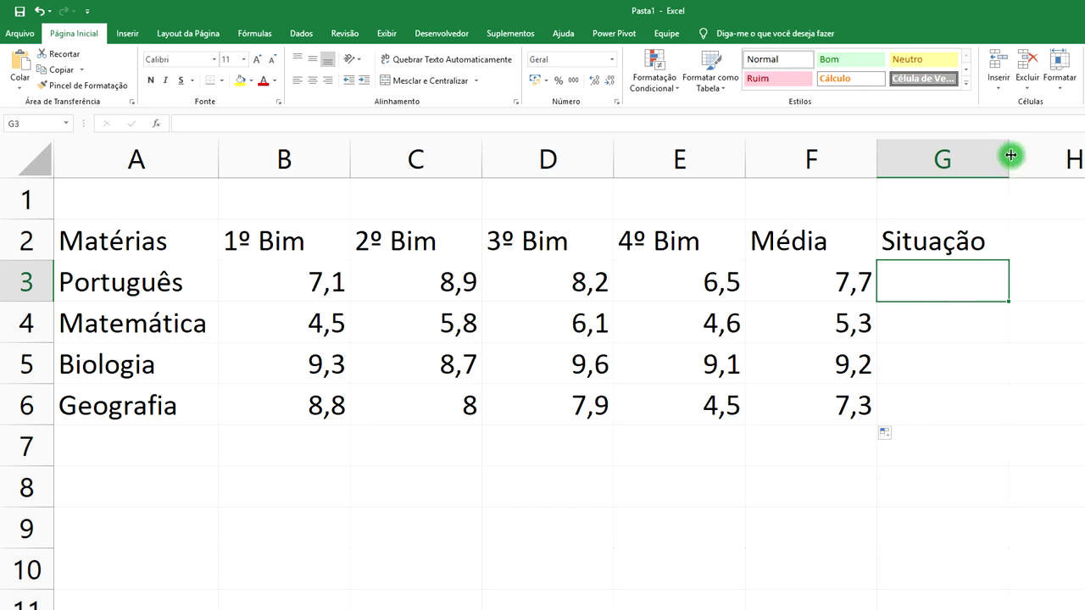
pyautogui.moveTo(1010, 155); pyautogui.dragTo(1027, 155)
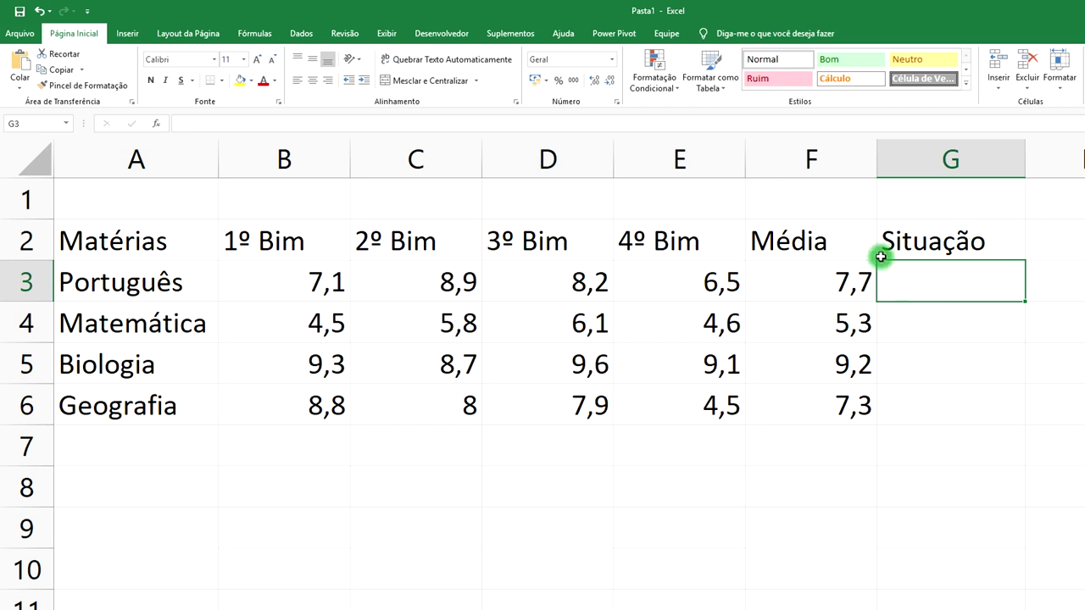
pyautogui.click(837, 286)
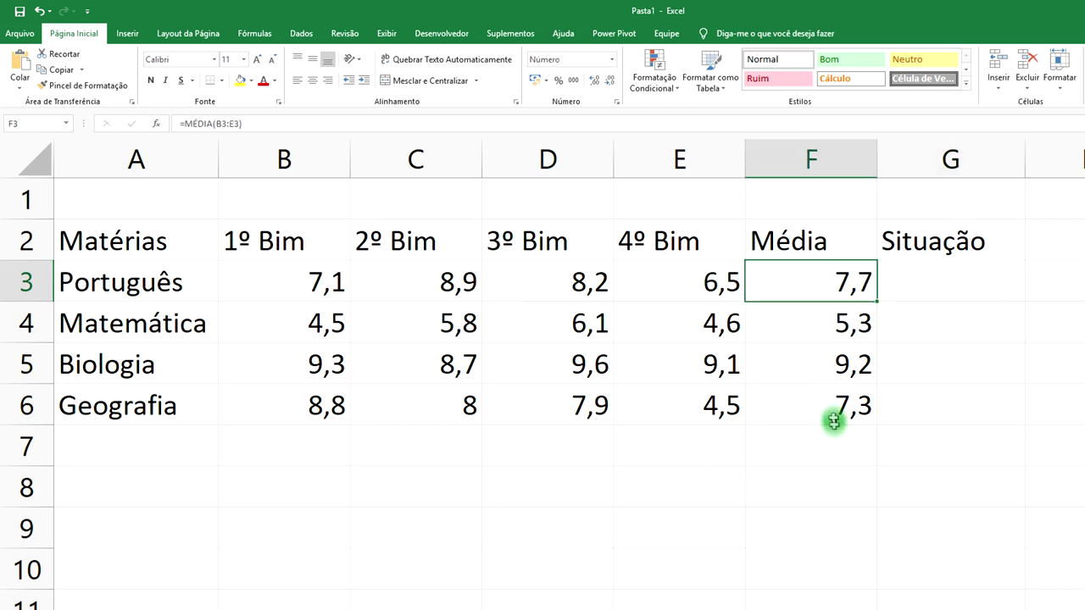
pyautogui.click(851, 322)
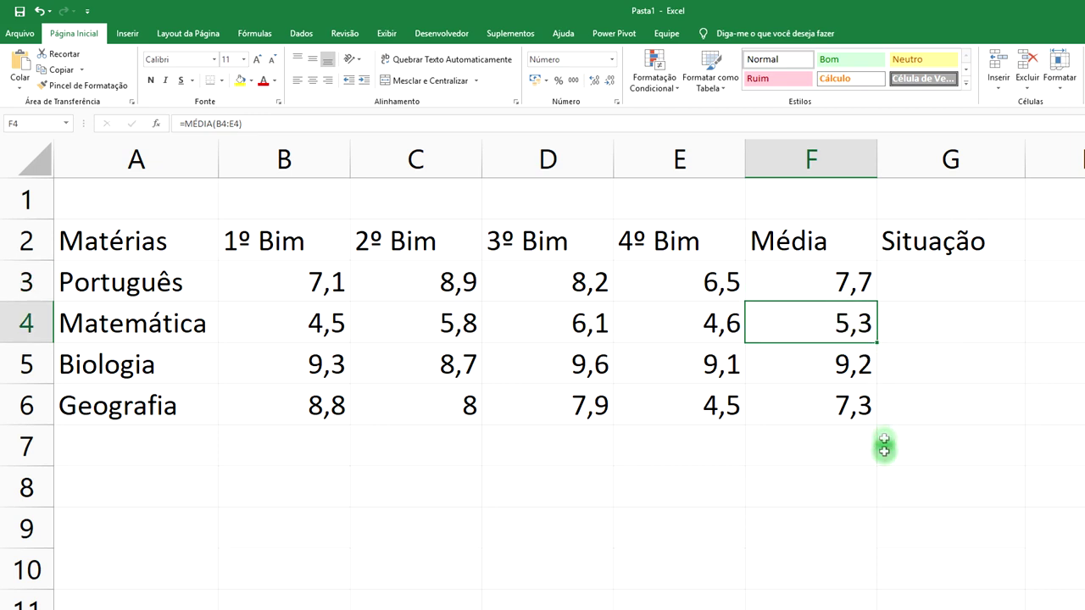
pyautogui.click(847, 286)
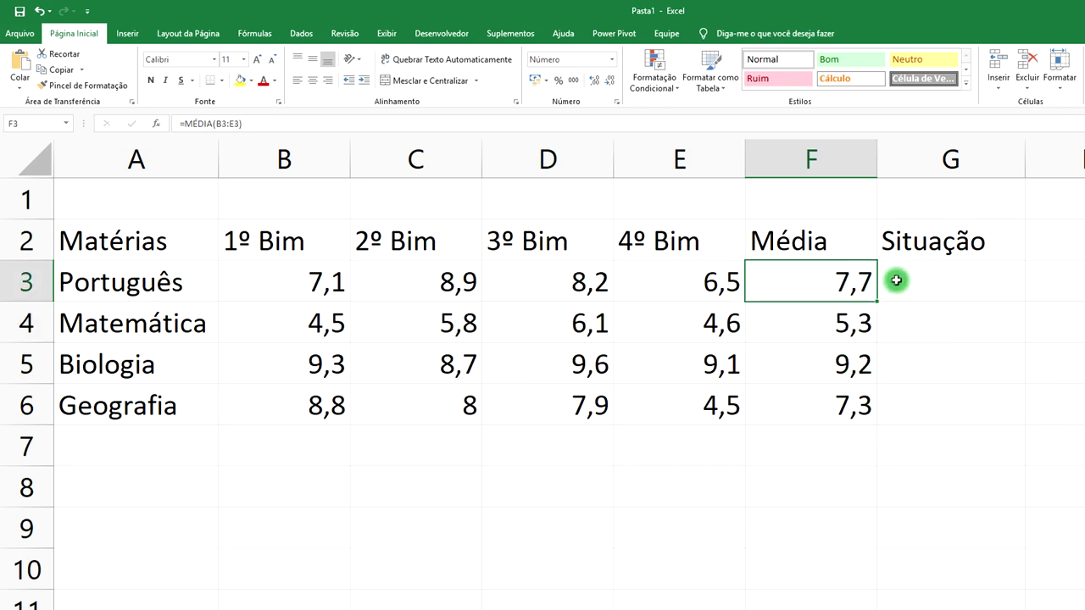
pyautogui.click(901, 277)
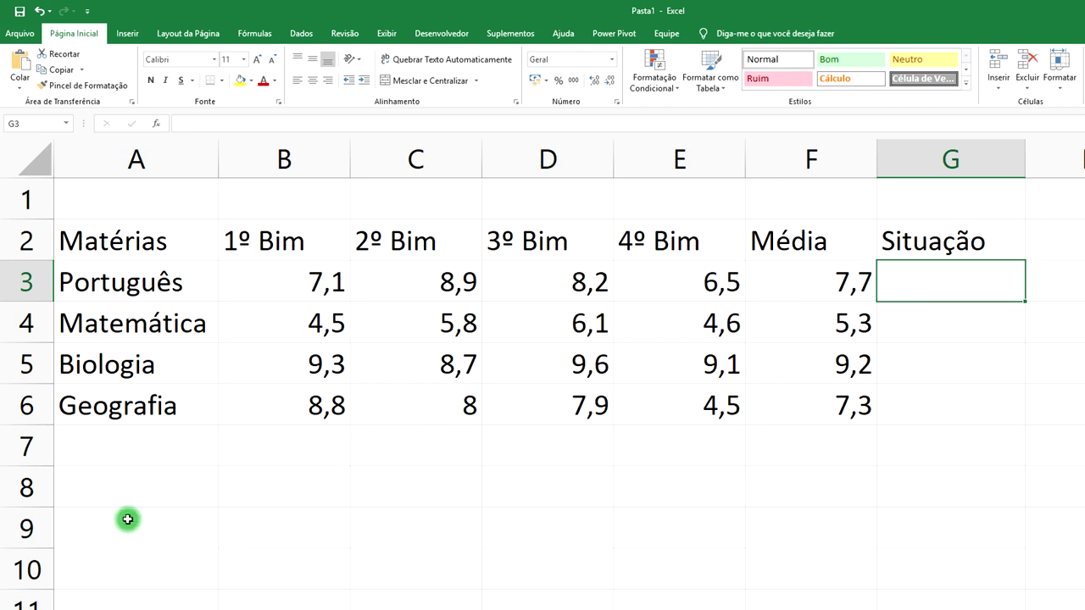
# - Merge A9:H10 below the table into one cell with Mesclar e Centralizar
pyautogui.moveTo(127, 519); pyautogui.dragTo(1002, 550)
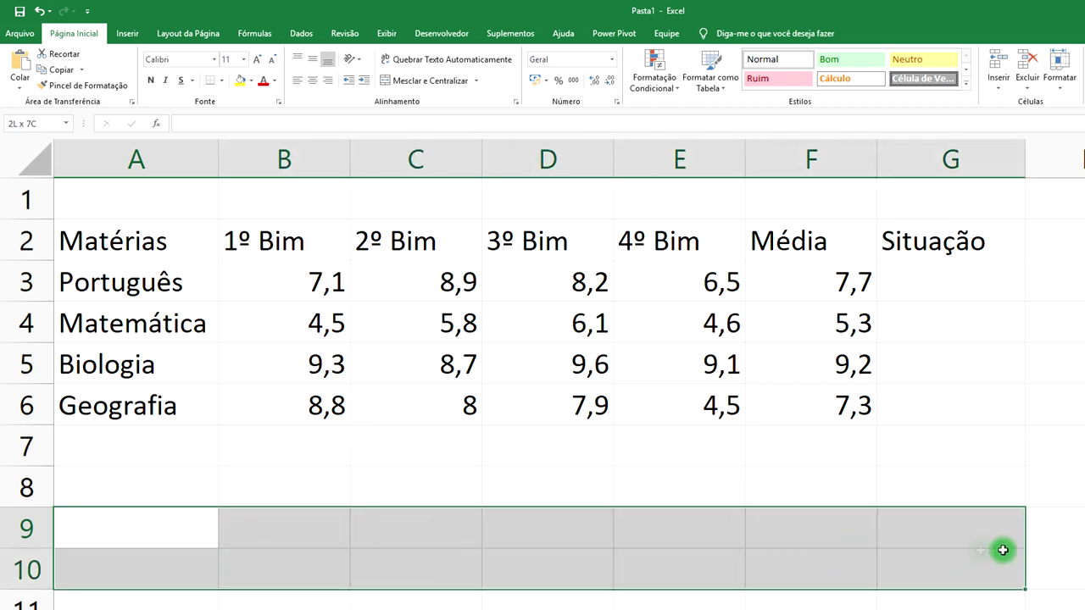
pyautogui.moveTo(1003, 550); pyautogui.dragTo(1083, 561)
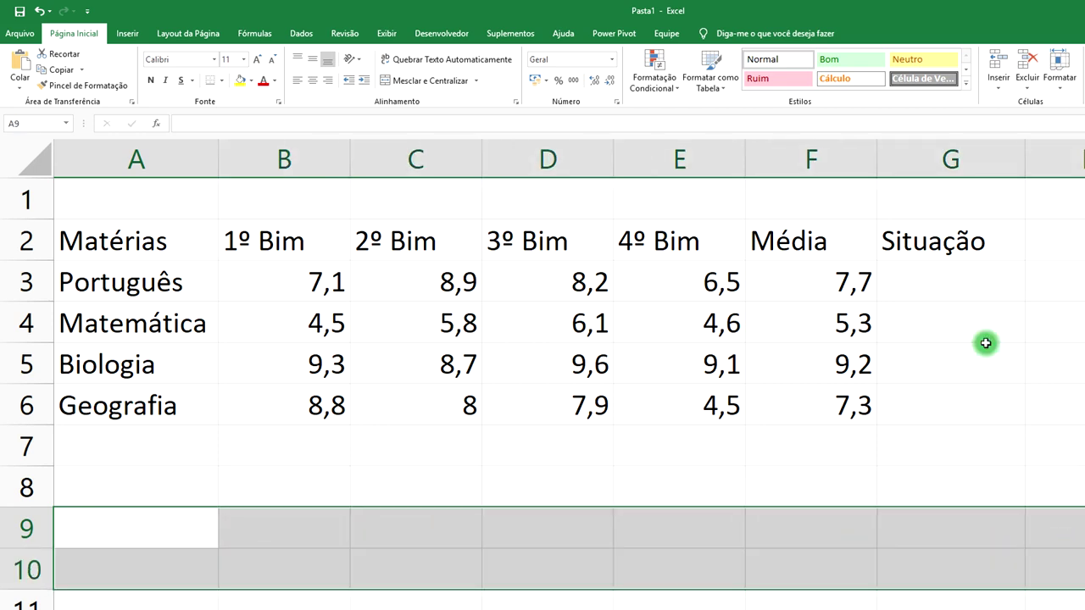
pyautogui.click(428, 80)
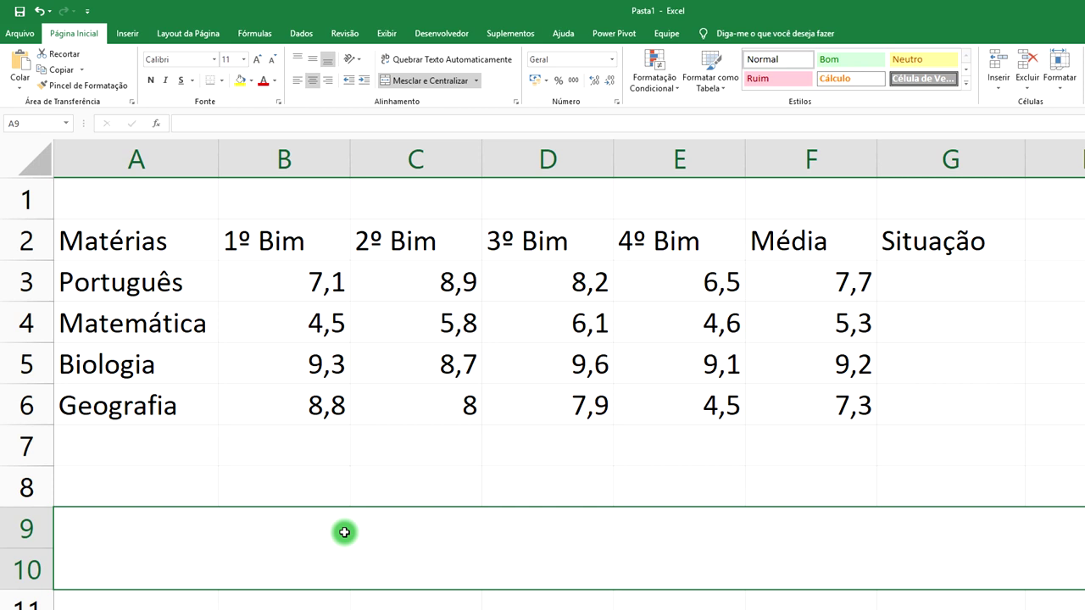
# - Type the draft text se( into the merged cell
pyautogui.write('se')
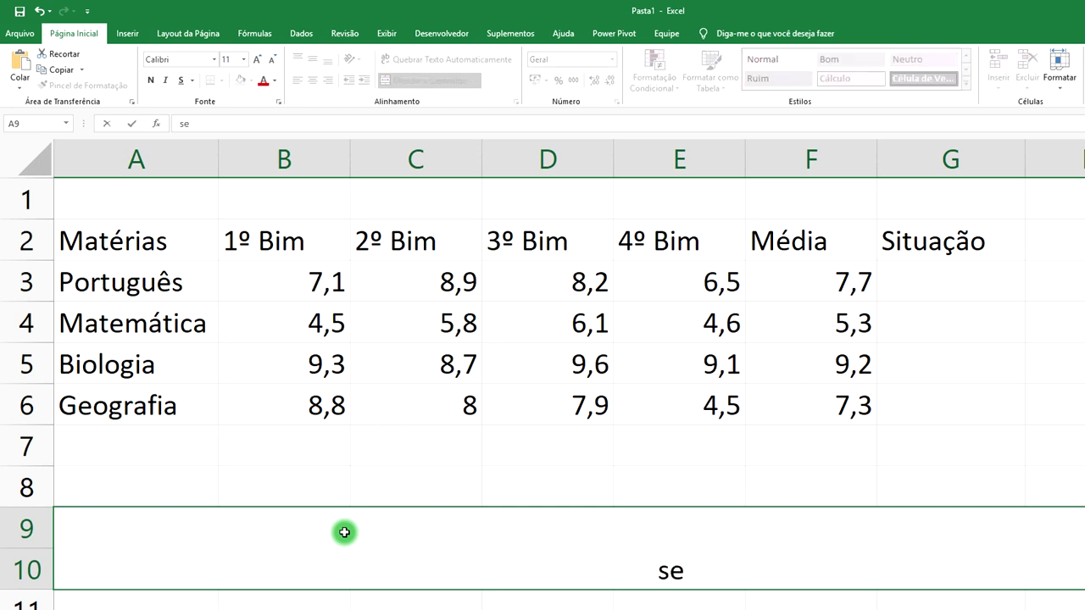
pyautogui.write('(')
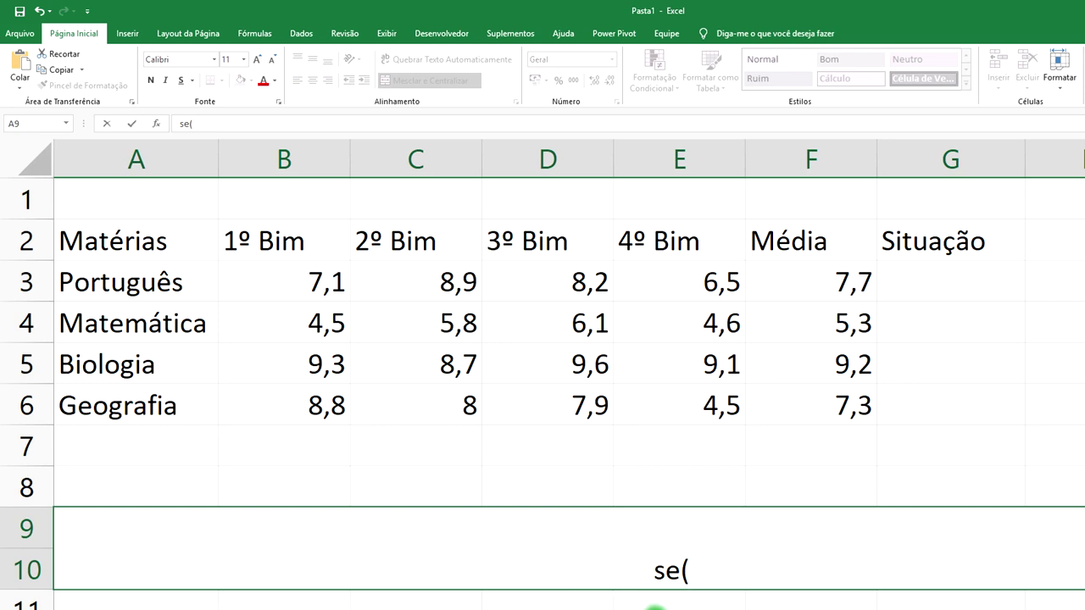
pyautogui.click(854, 282)
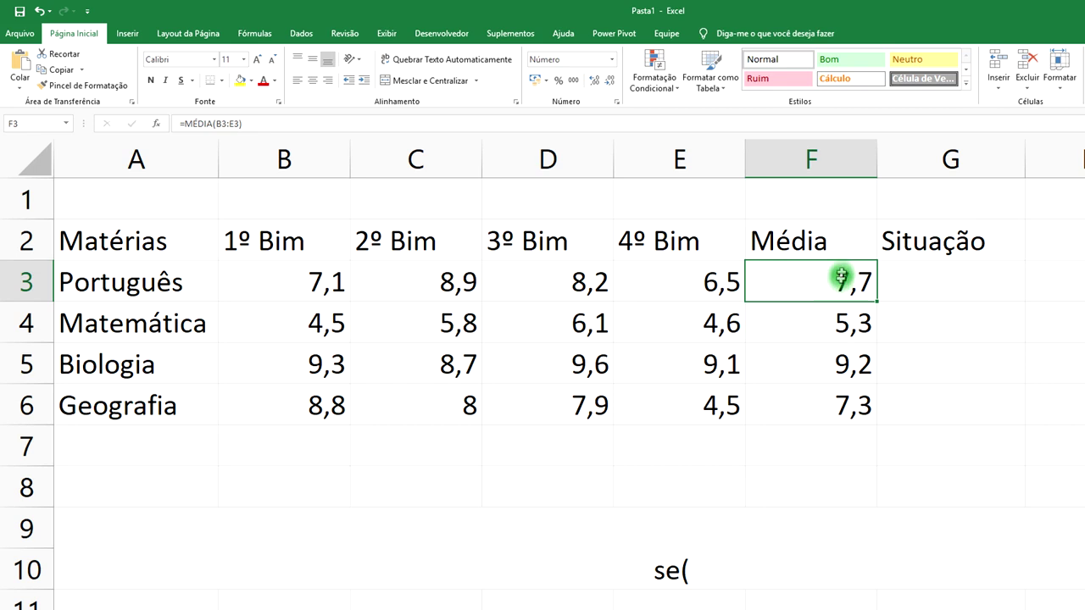
pyautogui.doubleClick(709, 568)
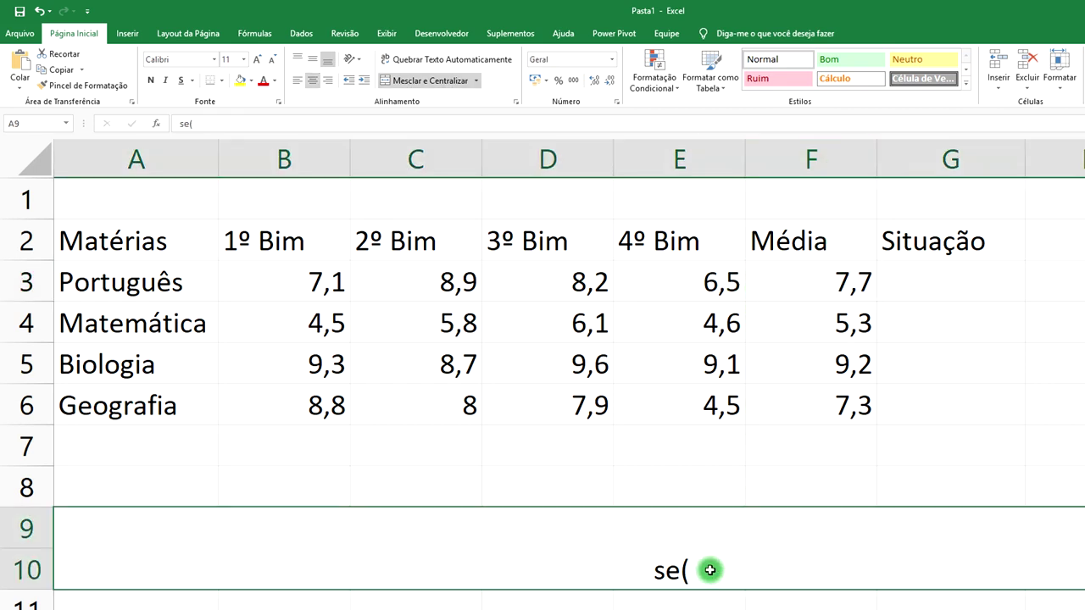
# - Complete the draft as se(f3>=6;"Aprovado";"Reprovado") and copy the text
pyautogui.write('f3')
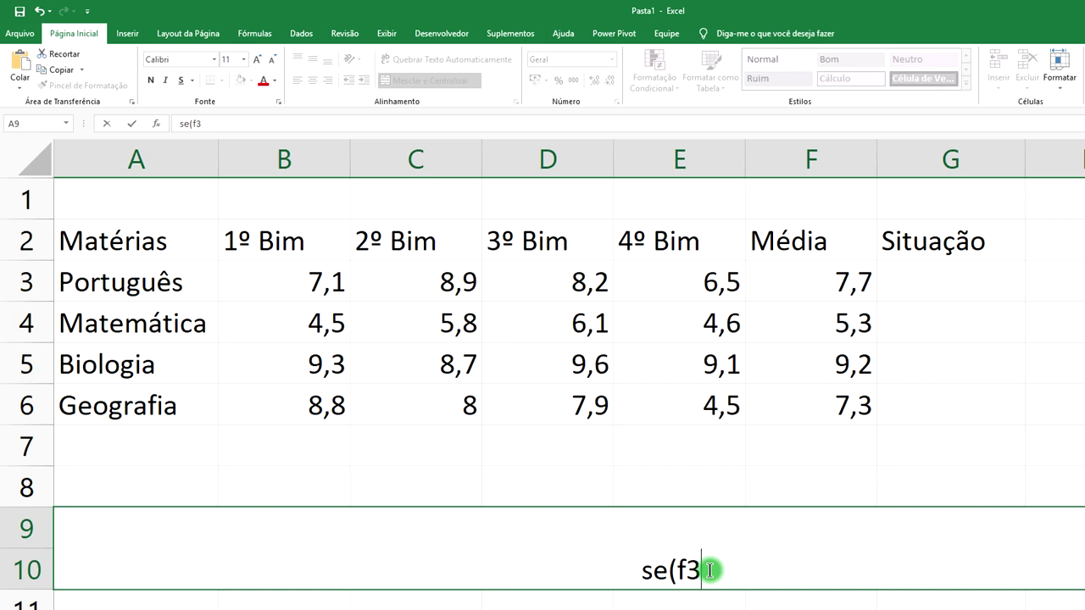
pyautogui.write('>')
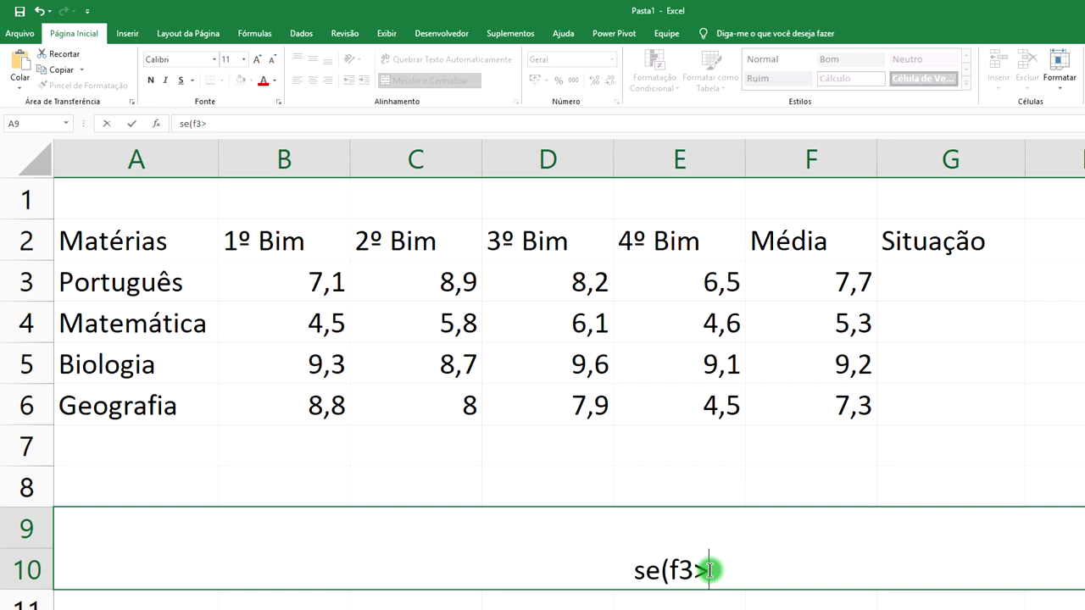
pyautogui.write('=')
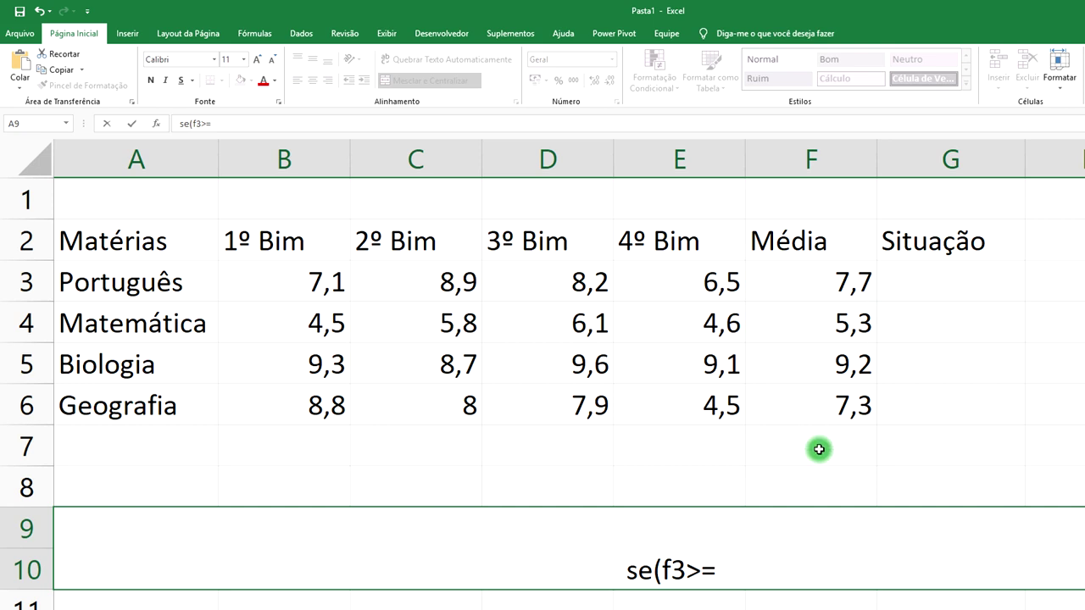
pyautogui.write('6')
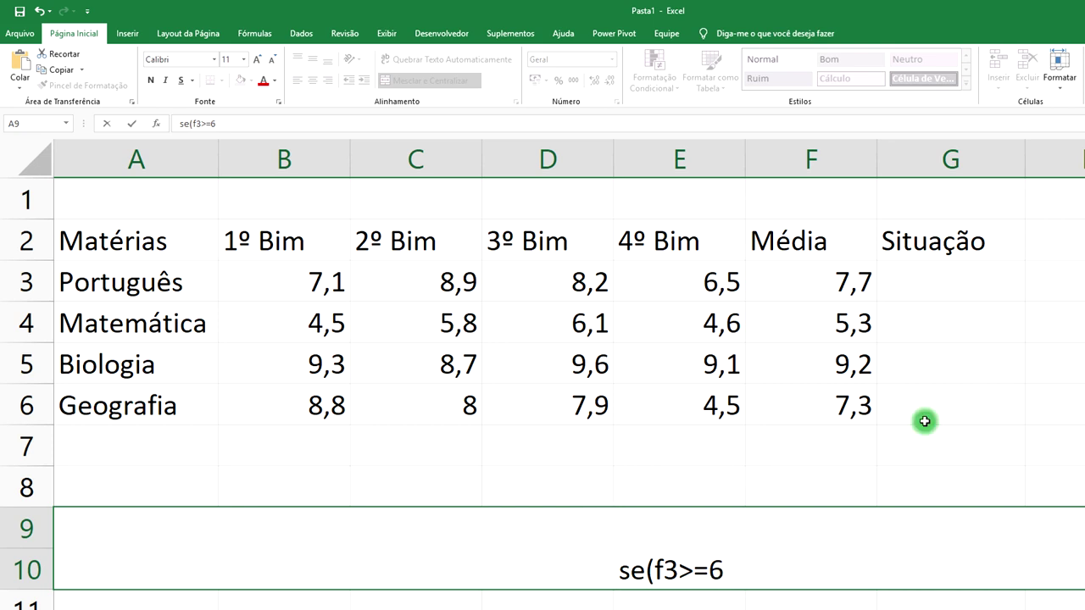
pyautogui.write(';')
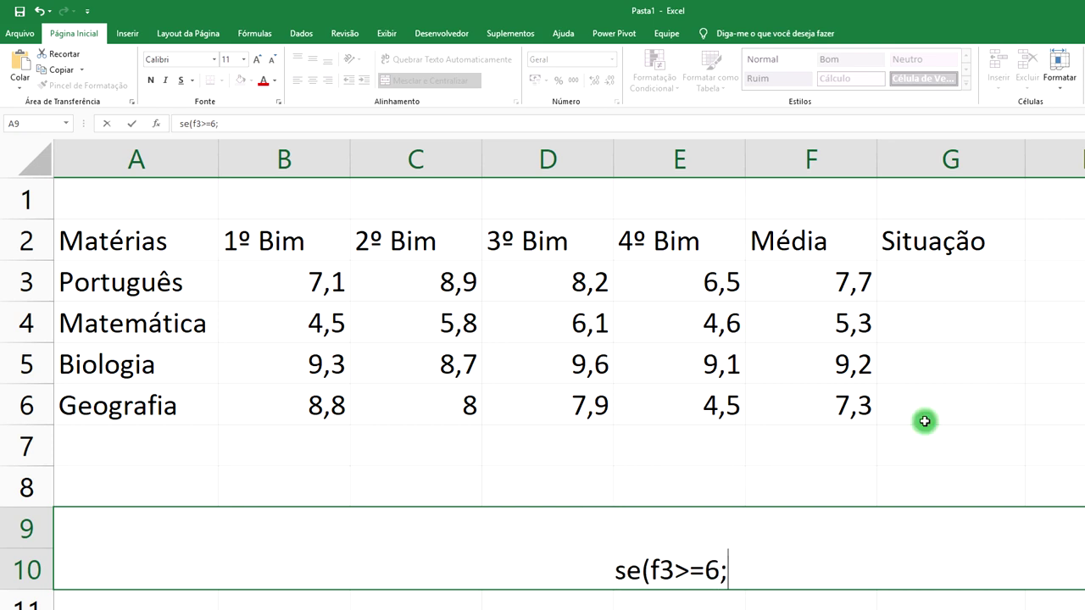
pyautogui.write('"Aprovado')
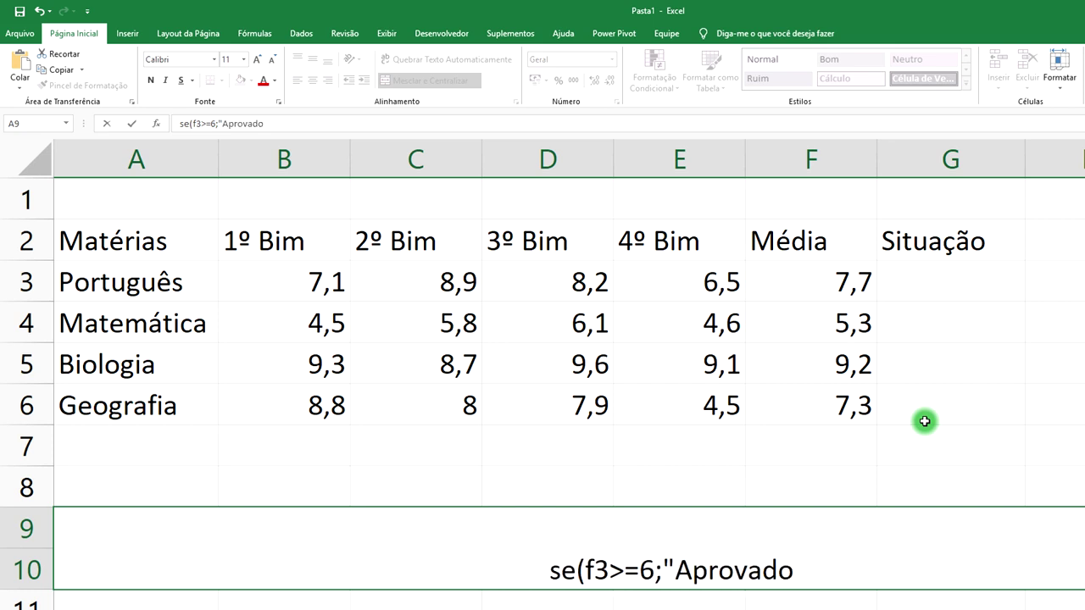
pyautogui.write('"')
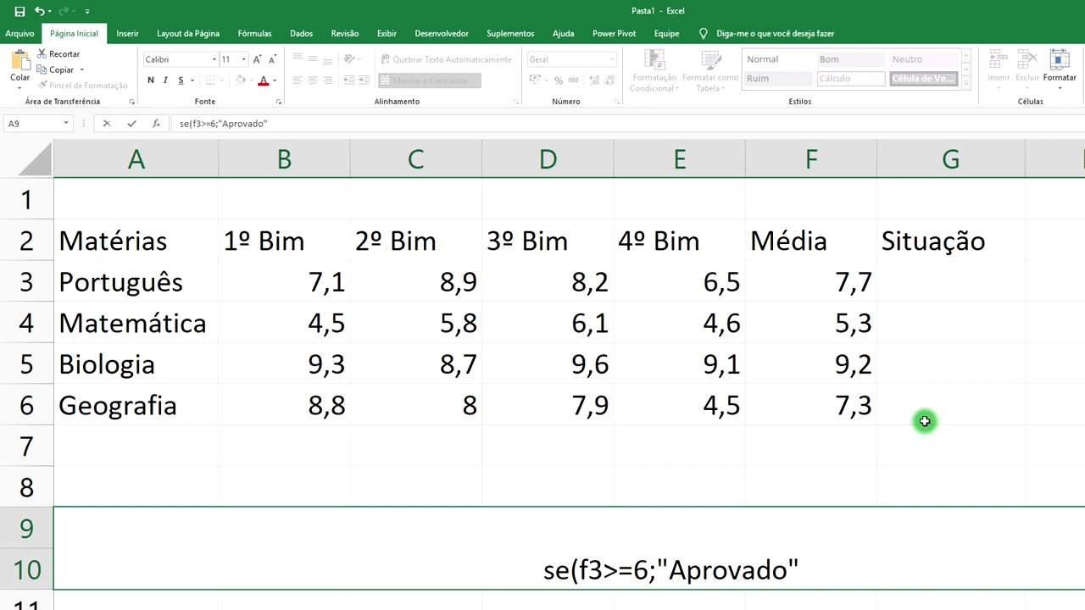
pyautogui.write(';')
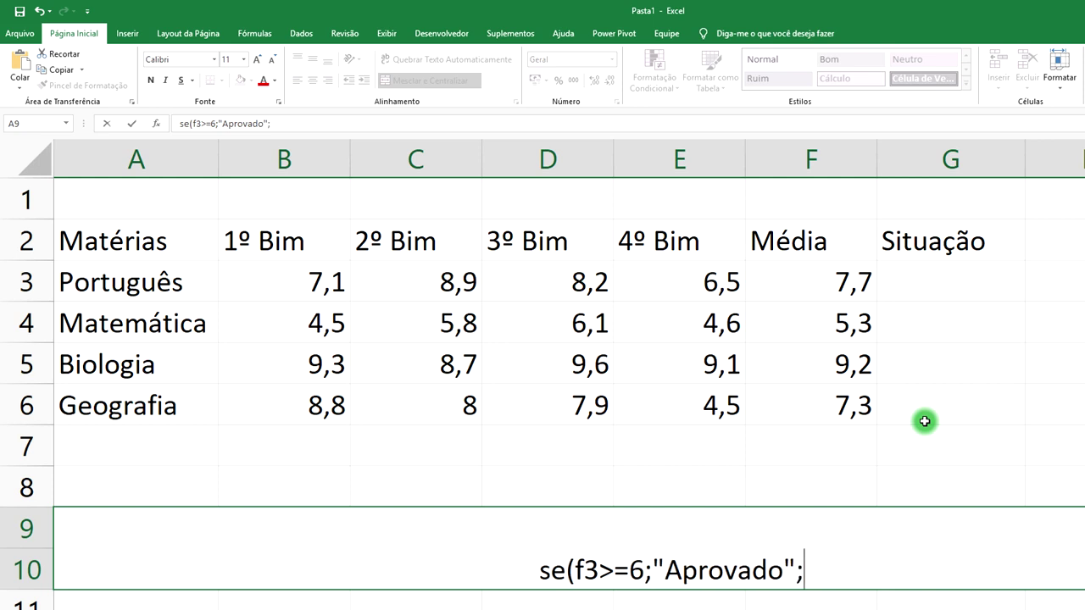
pyautogui.write('"')
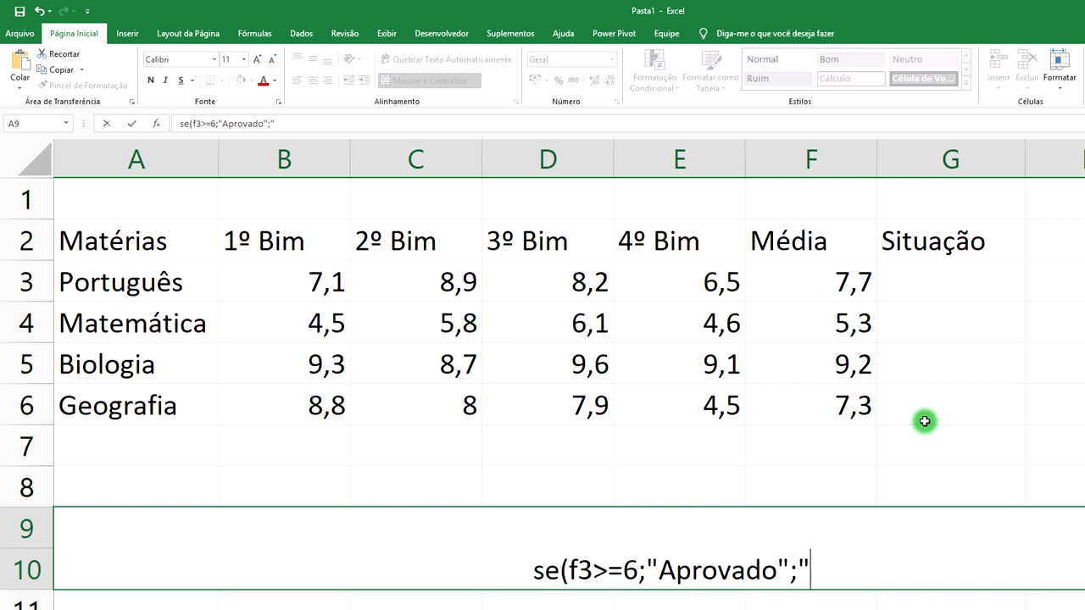
pyautogui.write('Reprovado"')
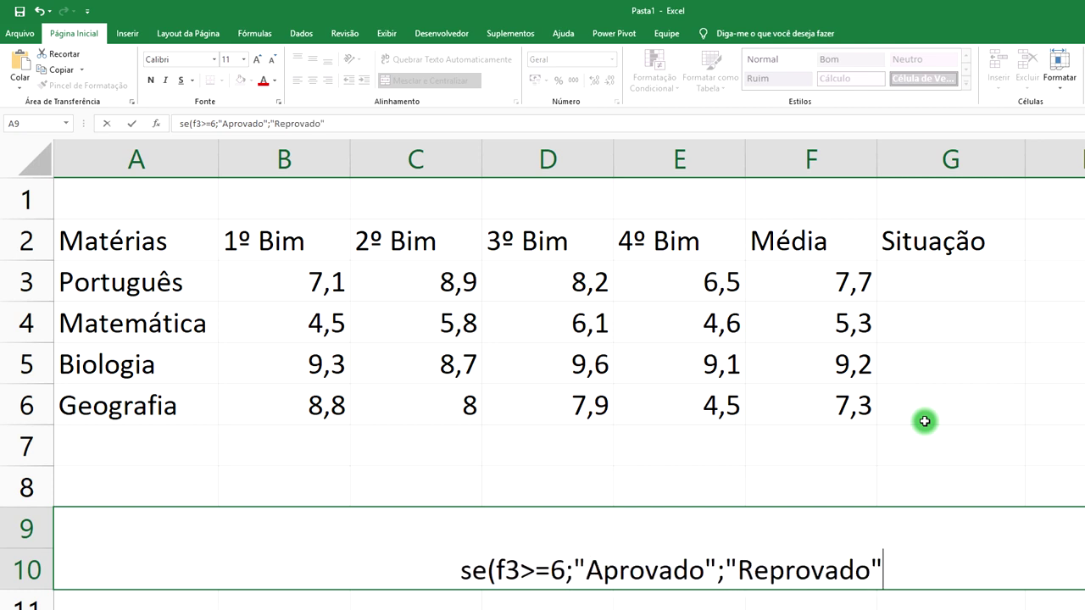
pyautogui.write(')')
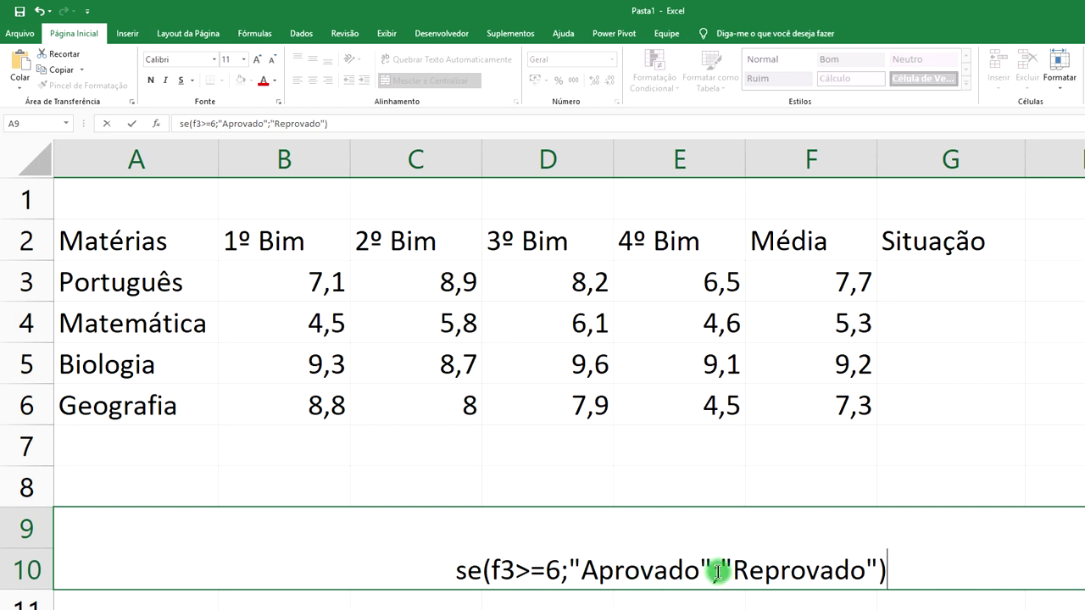
pyautogui.moveTo(887, 571); pyautogui.dragTo(455, 572)
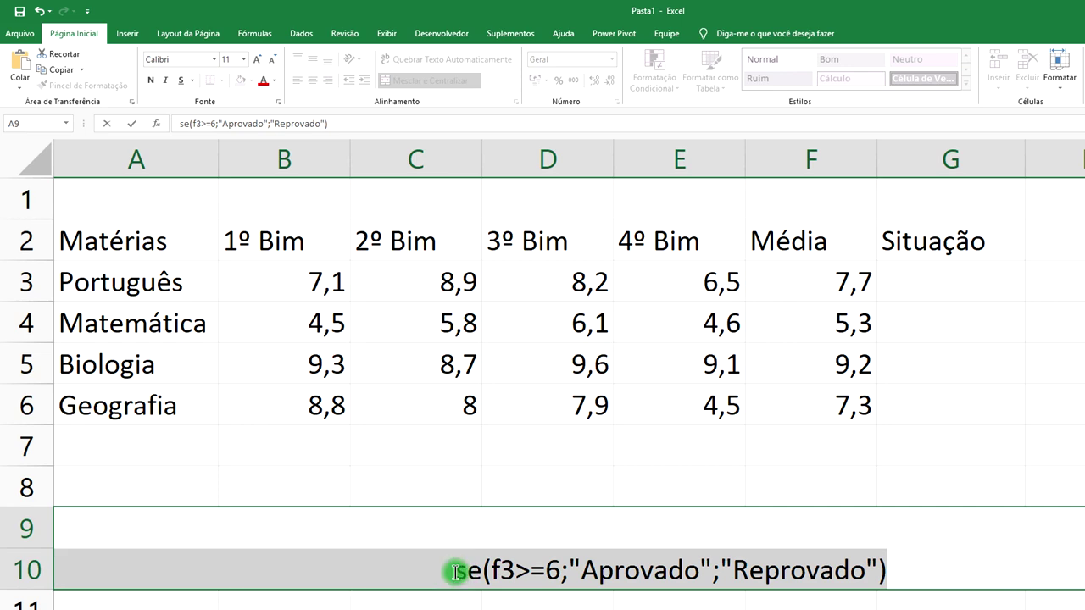
pyautogui.hotkey('ctrl', 'c')
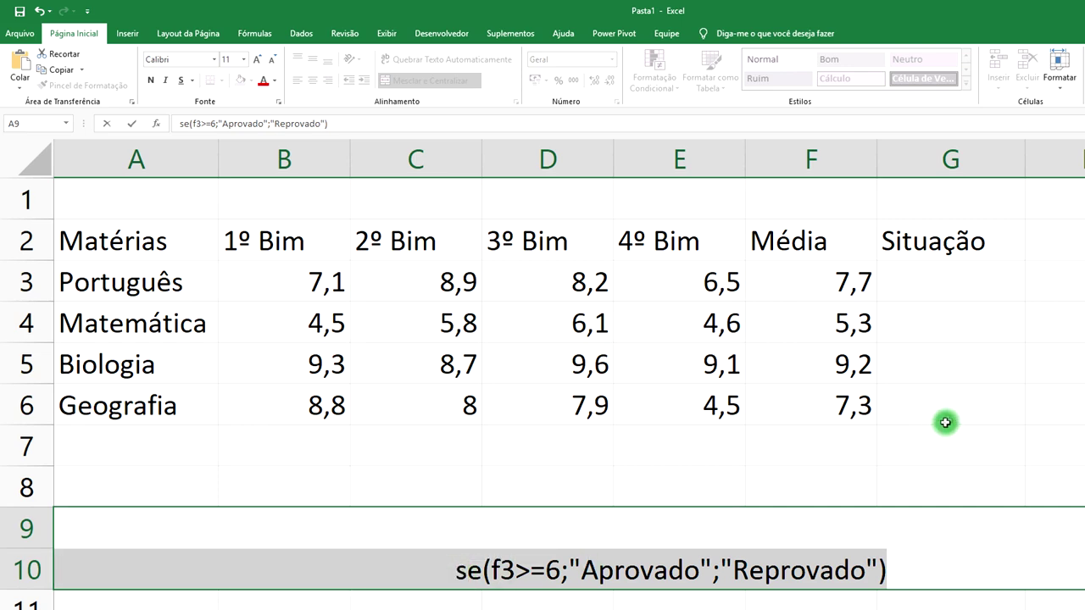
# - Paste the draft after = in G3, making =SE(F3>=6;"Aprovado";"Reprovado") show Aprovado
pyautogui.click(928, 284)
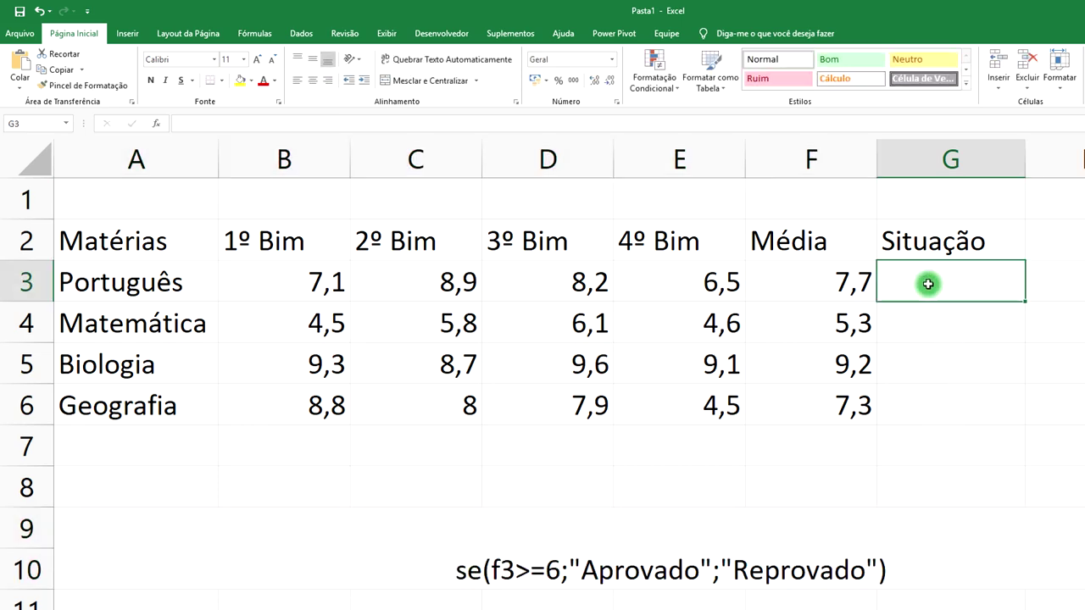
pyautogui.write('=')
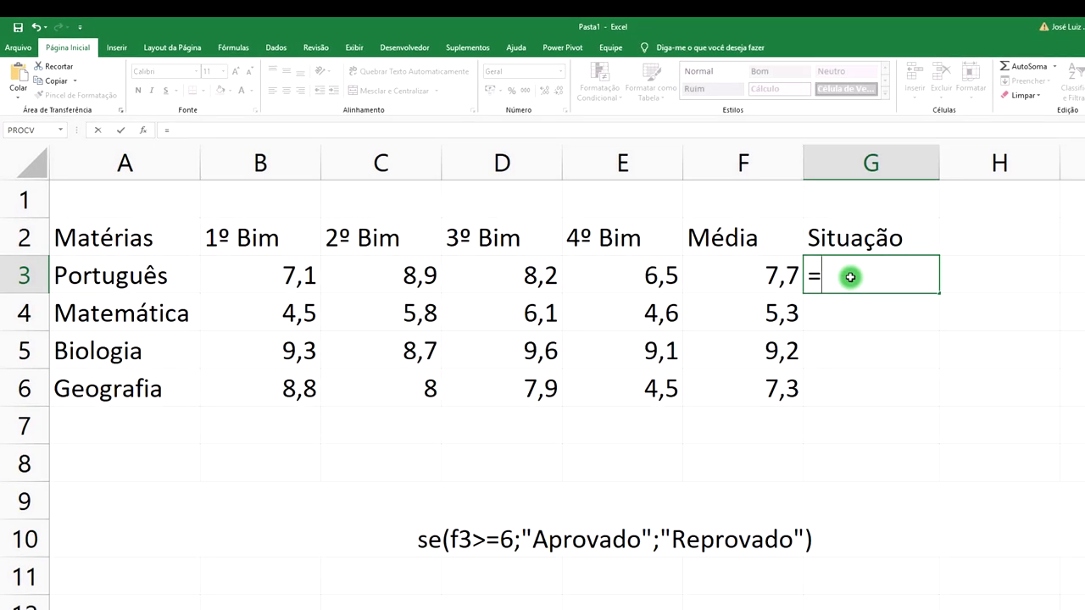
pyautogui.hotkey('ctrl', 'v')
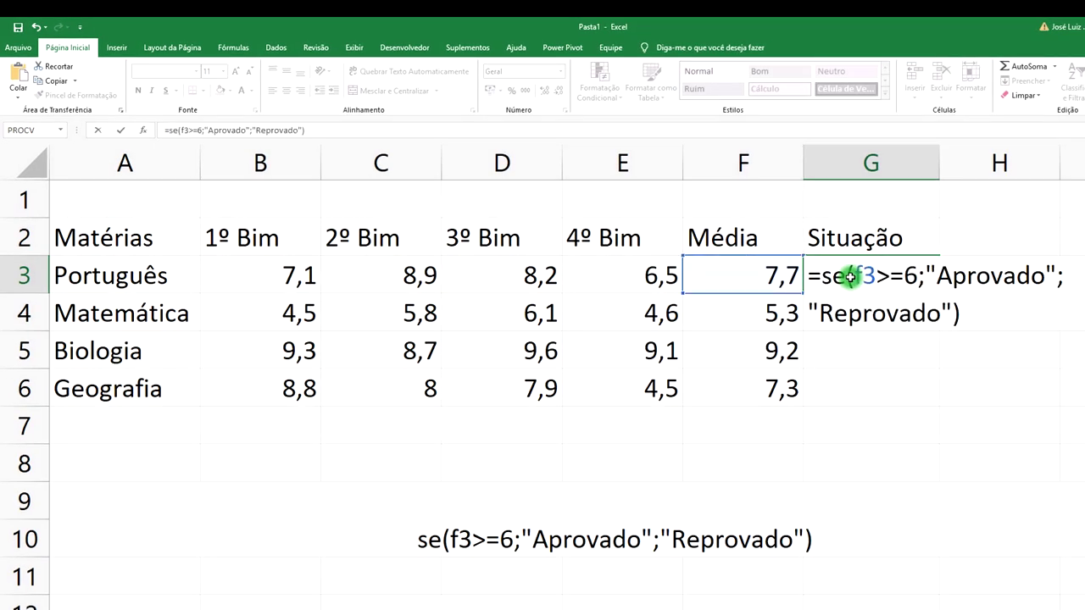
pyautogui.press('Return')
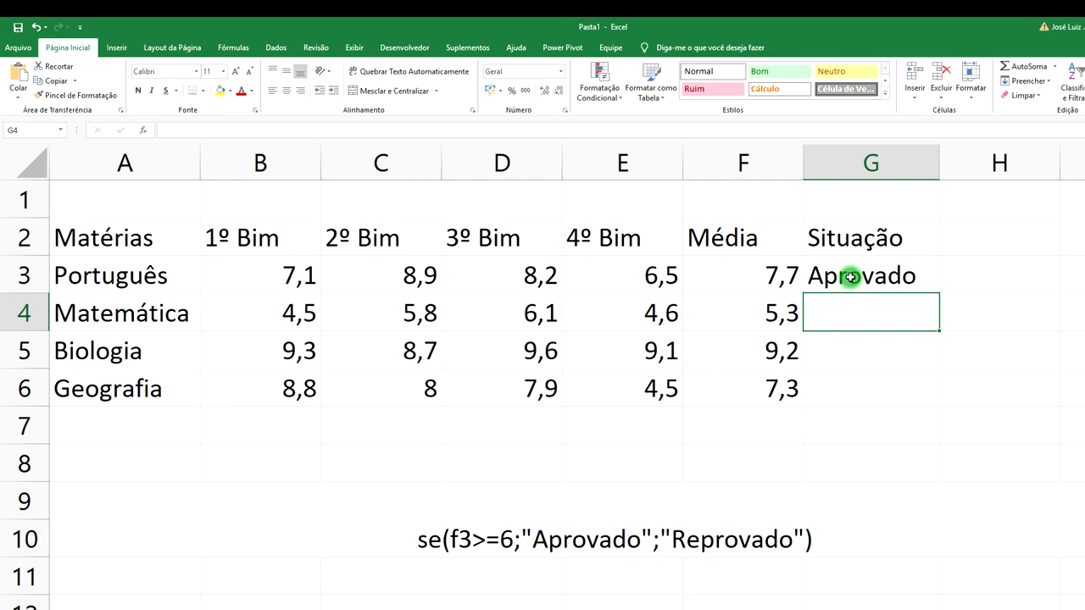
pyautogui.click(850, 276)
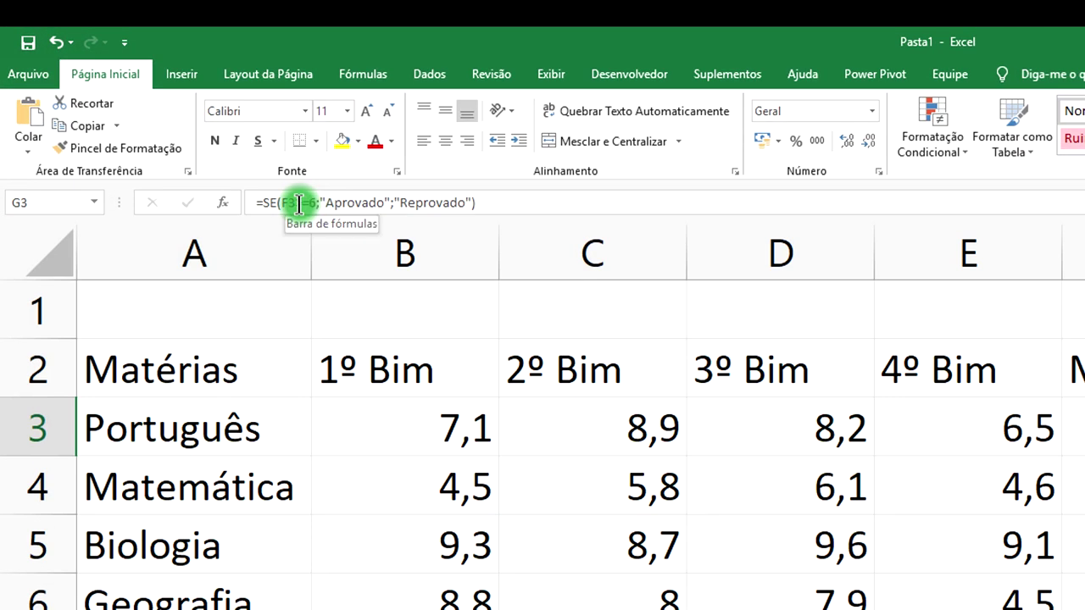
# - Change G3's test from F3>=6 to F3<=6 so it shows Reprovado
pyautogui.click(304, 204)
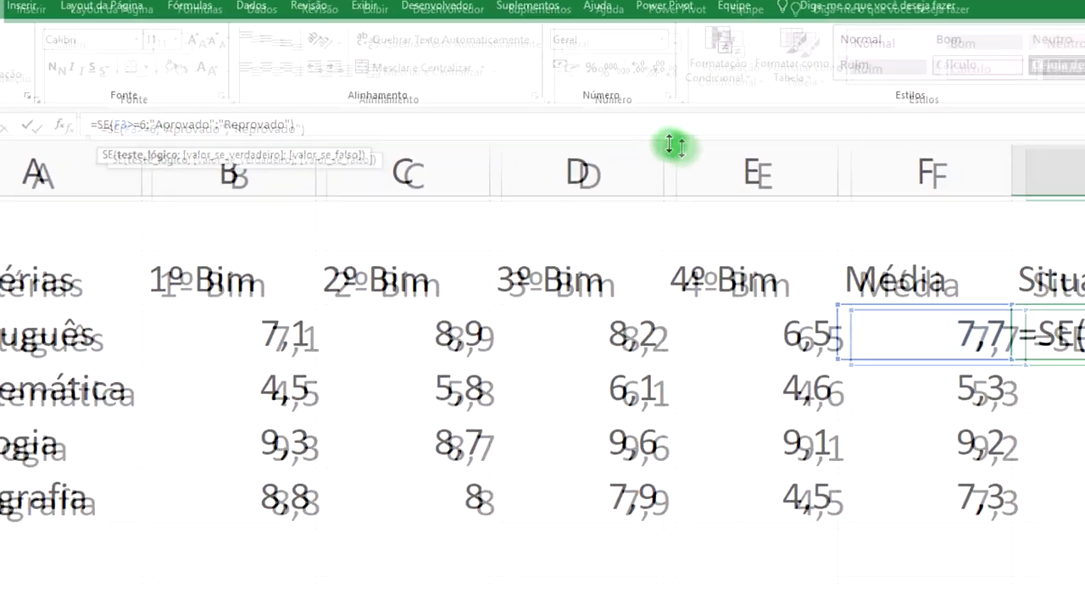
pyautogui.press('BackSpace')
pyautogui.write('<')
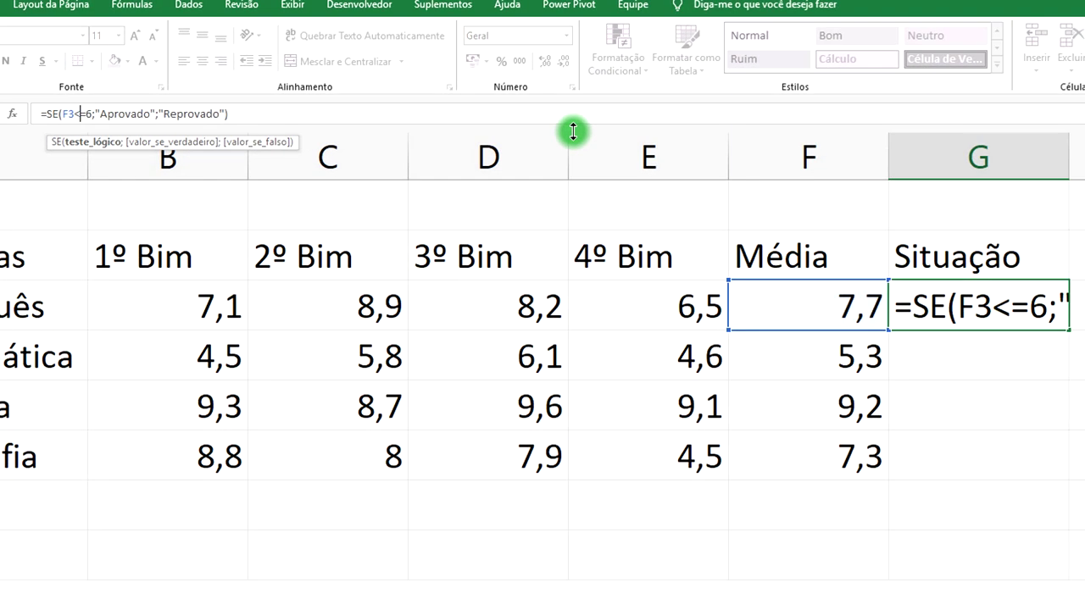
pyautogui.press('Return')
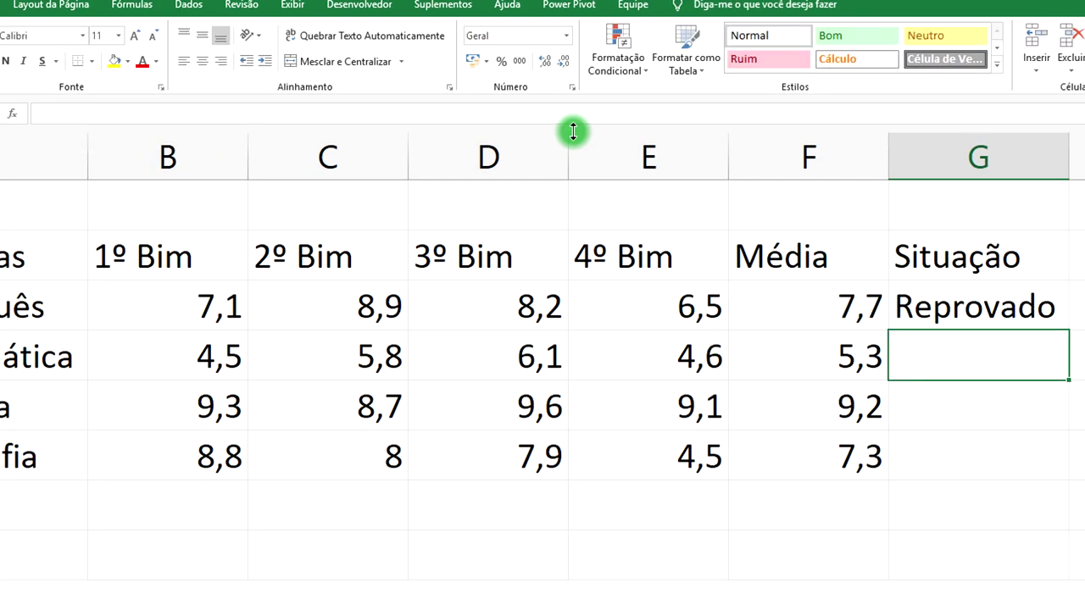
# - Check the Média formula, re-edit G3's comparison to >, then inspect Geografia's Média
pyautogui.click(867, 305)
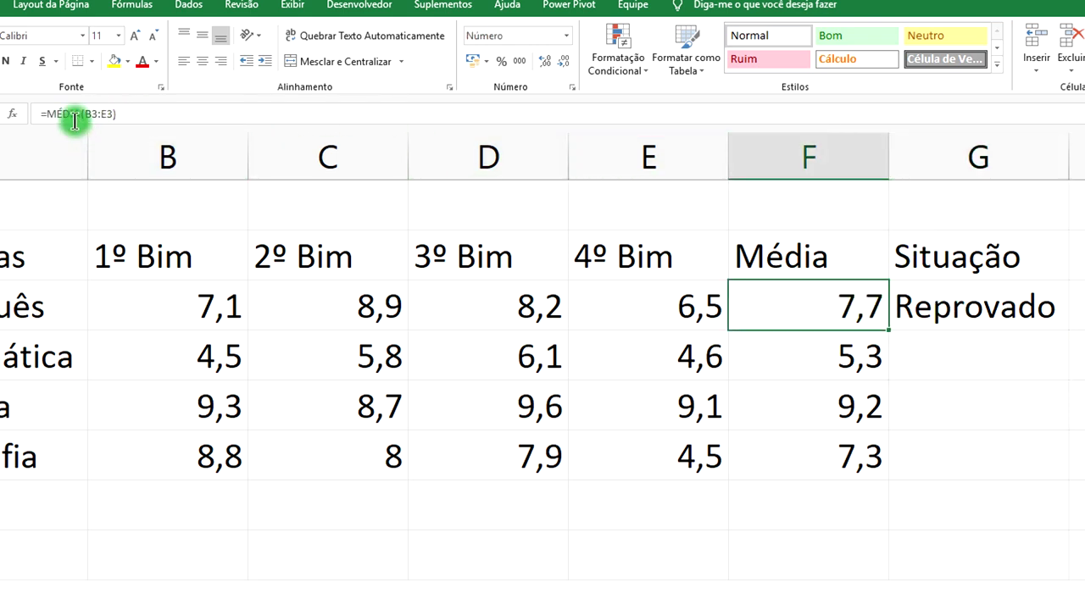
pyautogui.click(921, 305)
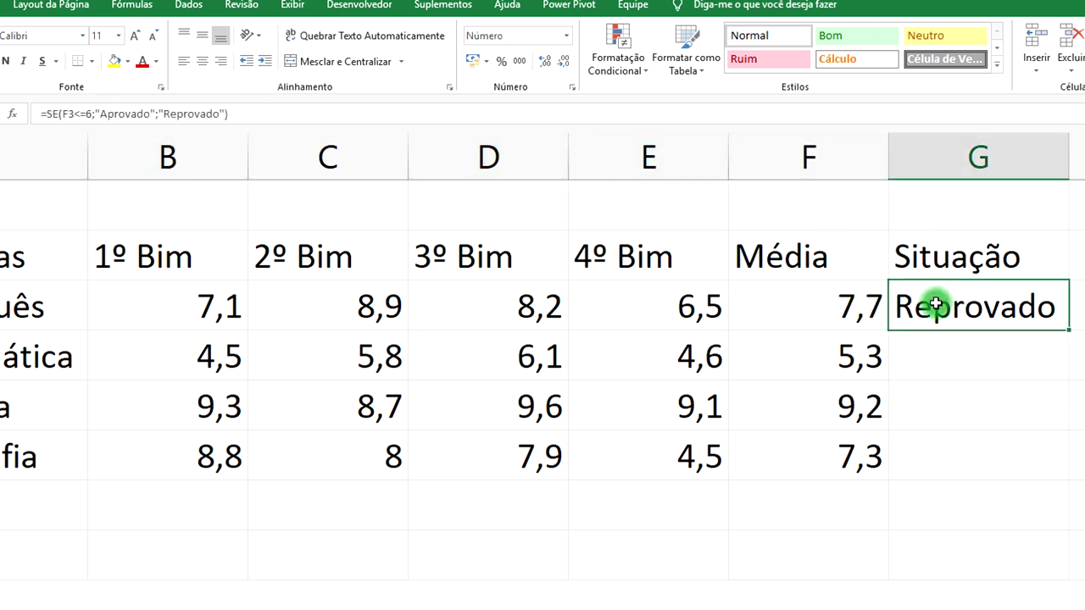
pyautogui.click(77, 116)
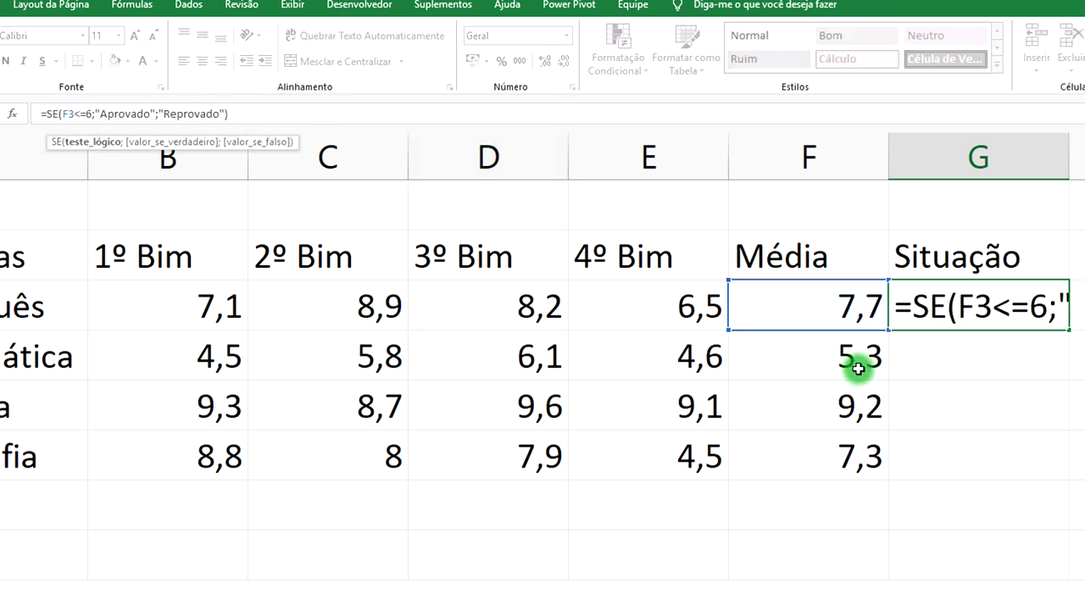
pyautogui.press('BackSpace')
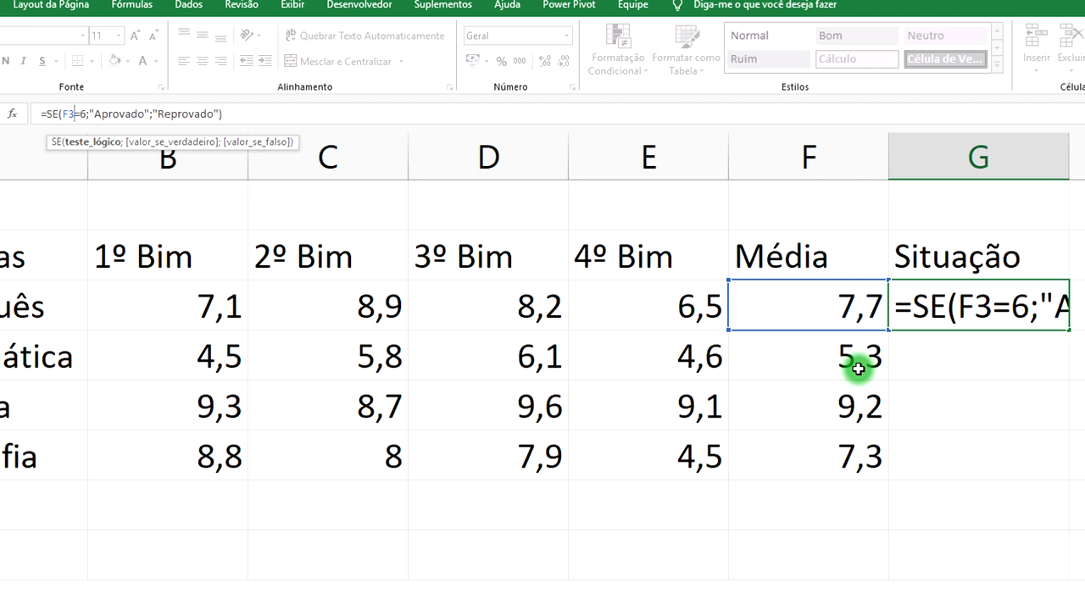
pyautogui.write('>')
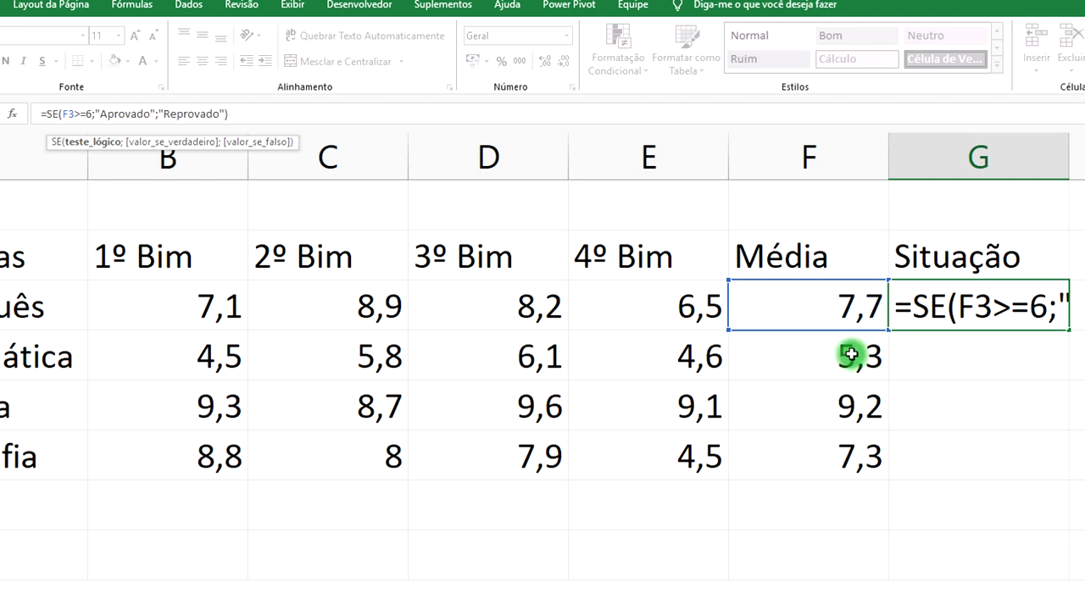
pyautogui.click(860, 361)
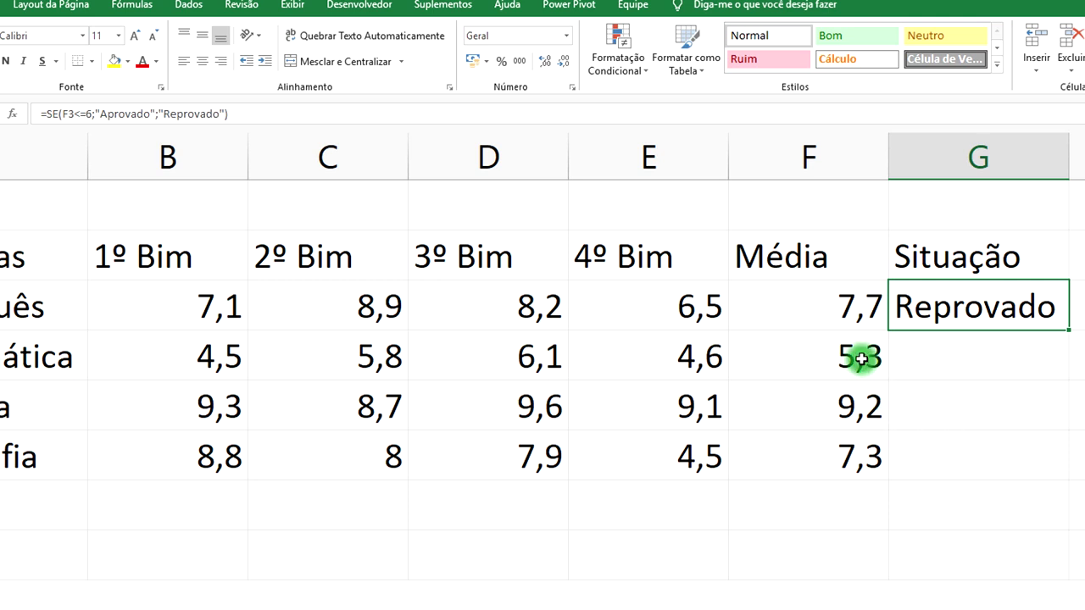
pyautogui.click(843, 453)
# - Copy the Situação formula from G3 down to G6
pyautogui.click(688, 457)
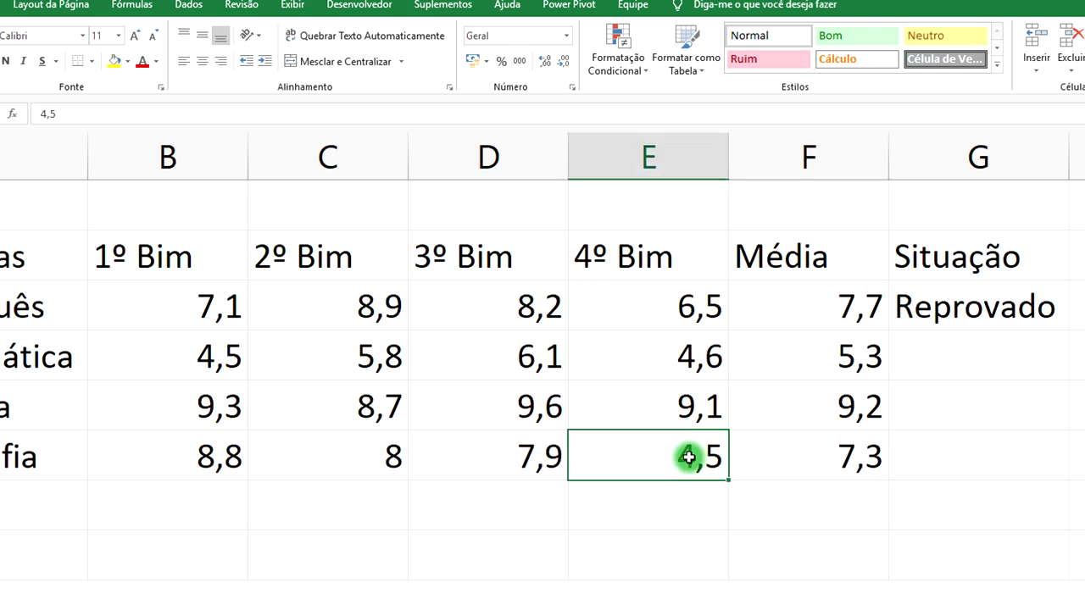
pyautogui.click(1061, 311)
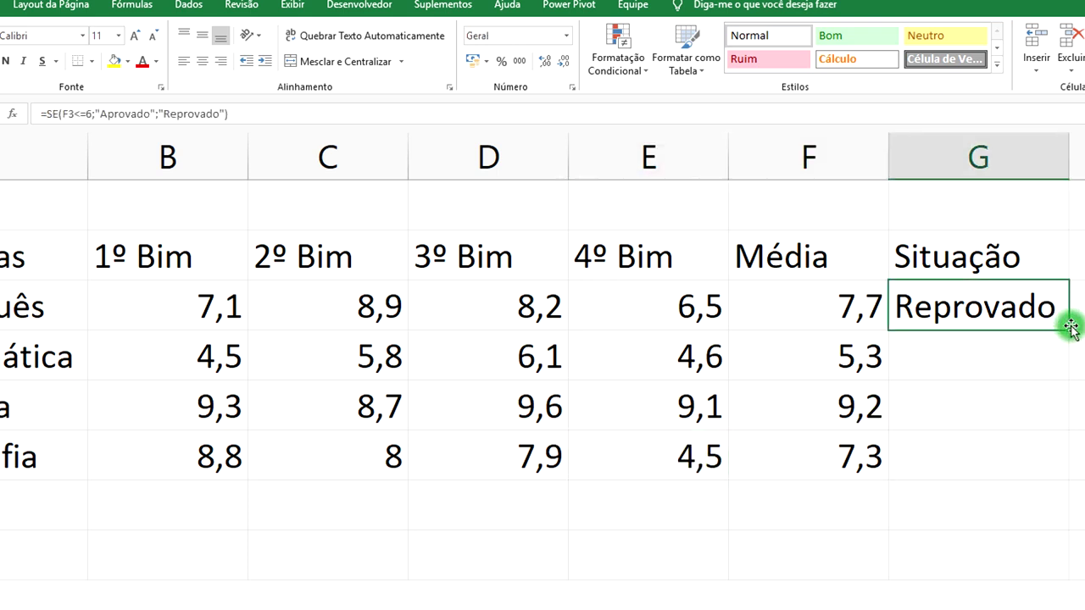
pyautogui.moveTo(1068, 329); pyautogui.dragTo(1046, 460)
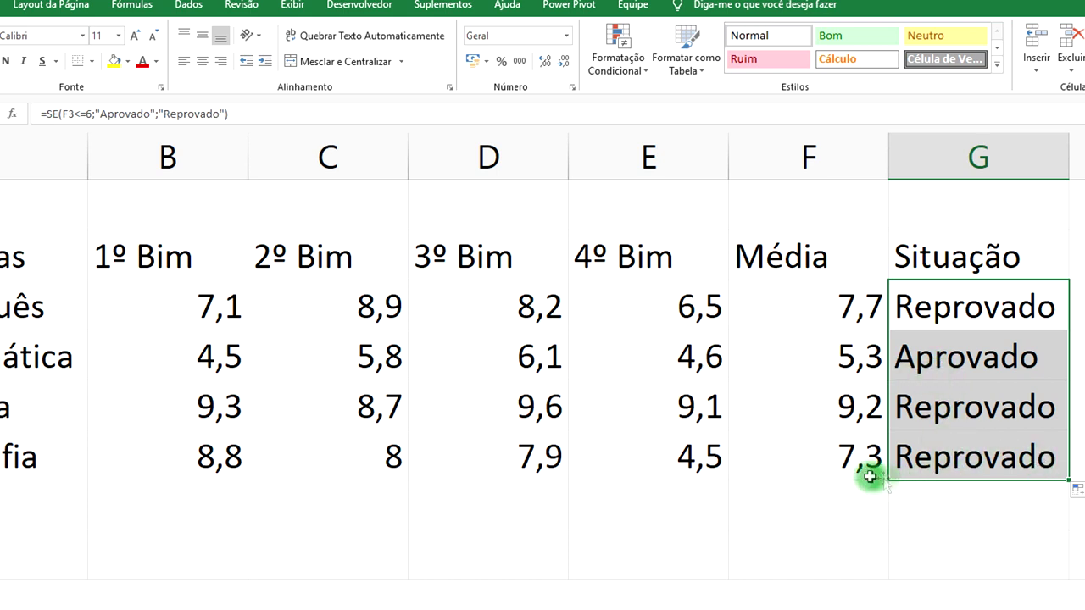
# - Lower Geografia's grades: D6 to 5,1, C6 to 6, B6 to 8
pyautogui.click(550, 460)
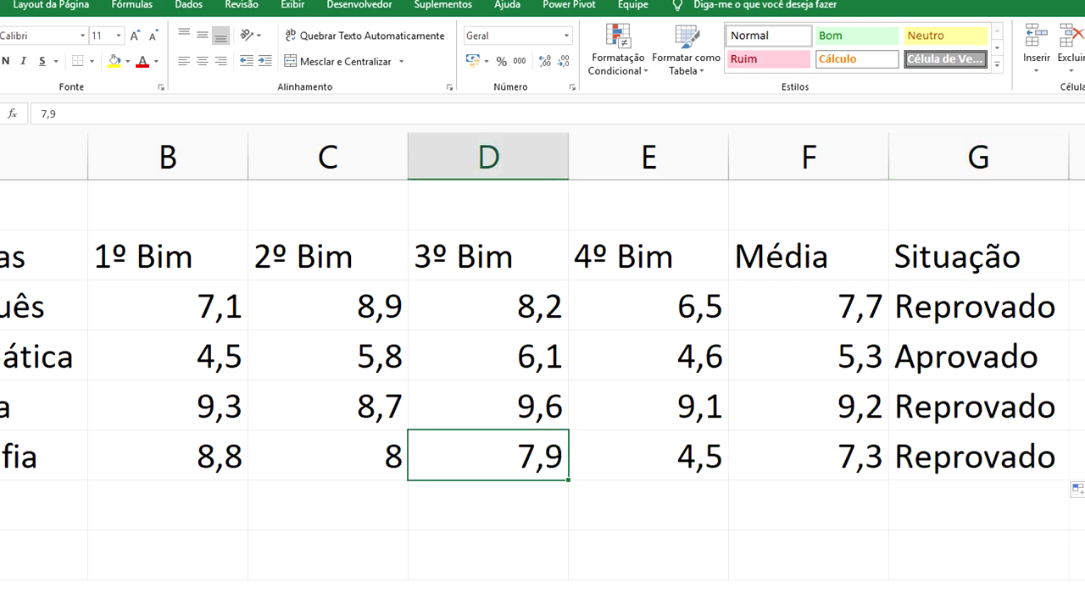
pyautogui.write('5')
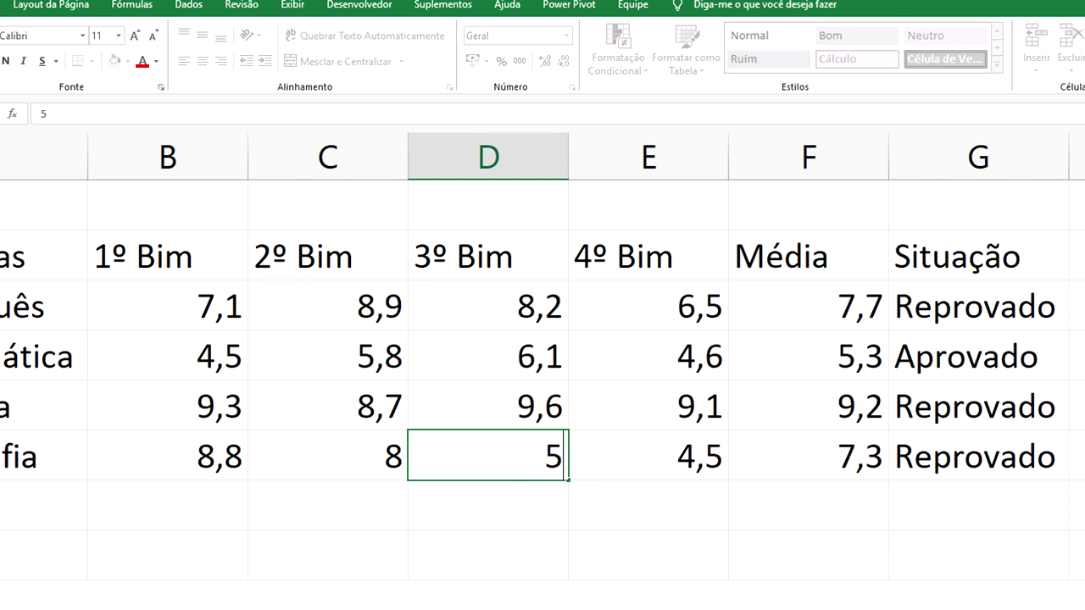
pyautogui.press('Return')
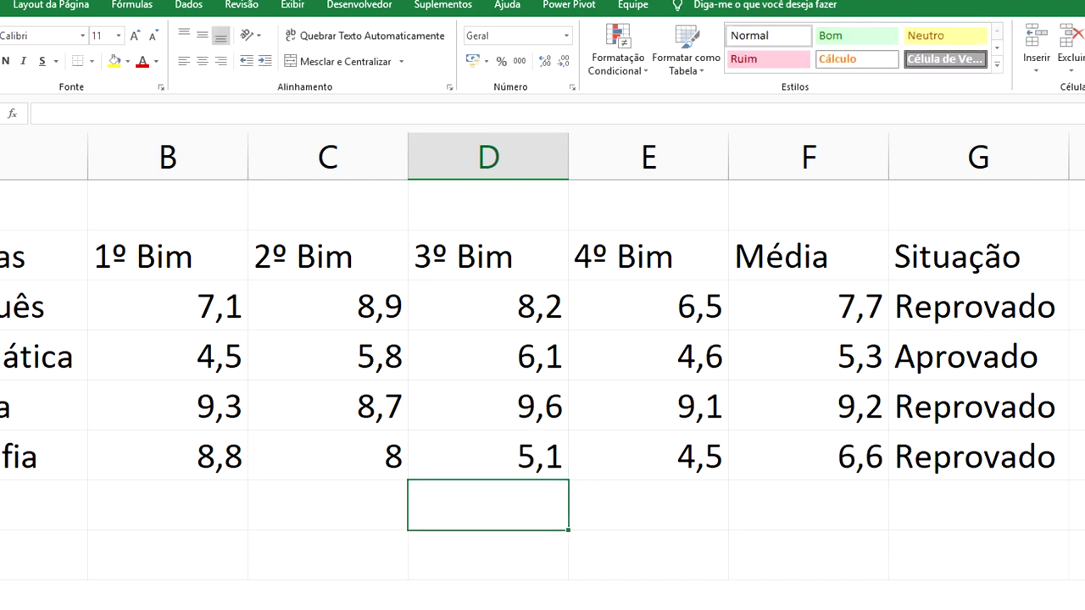
pyautogui.click(377, 463)
pyautogui.write('6')
pyautogui.press('Return')
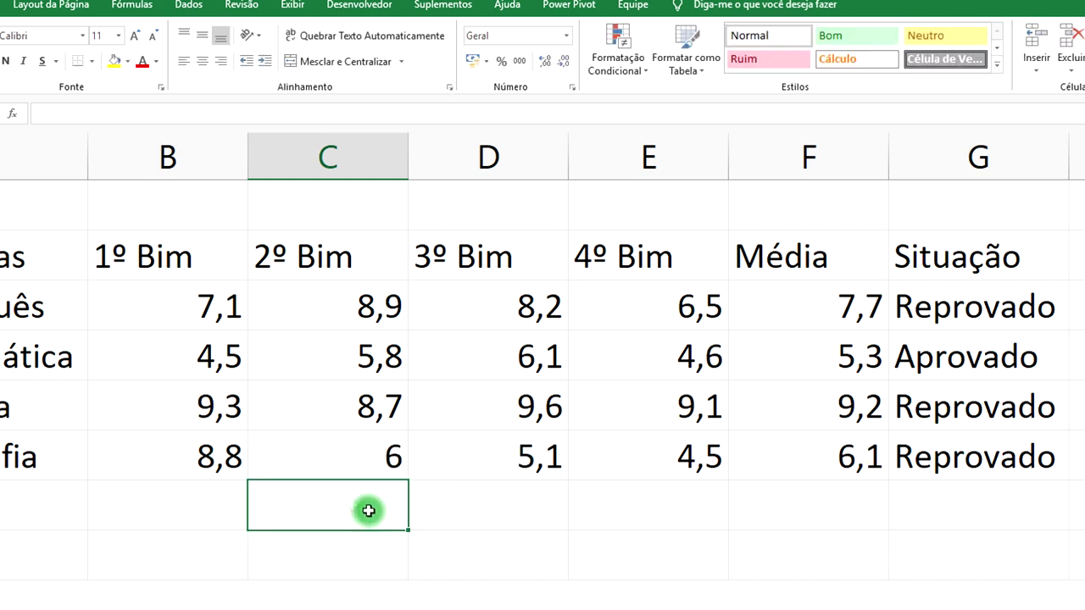
pyautogui.click(244, 461)
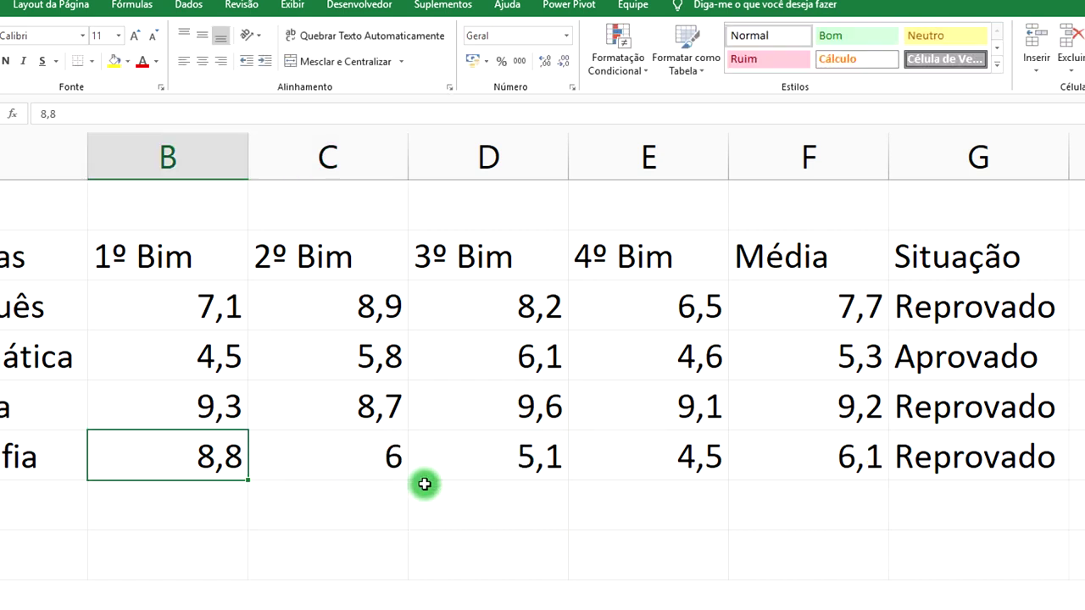
pyautogui.write('8')
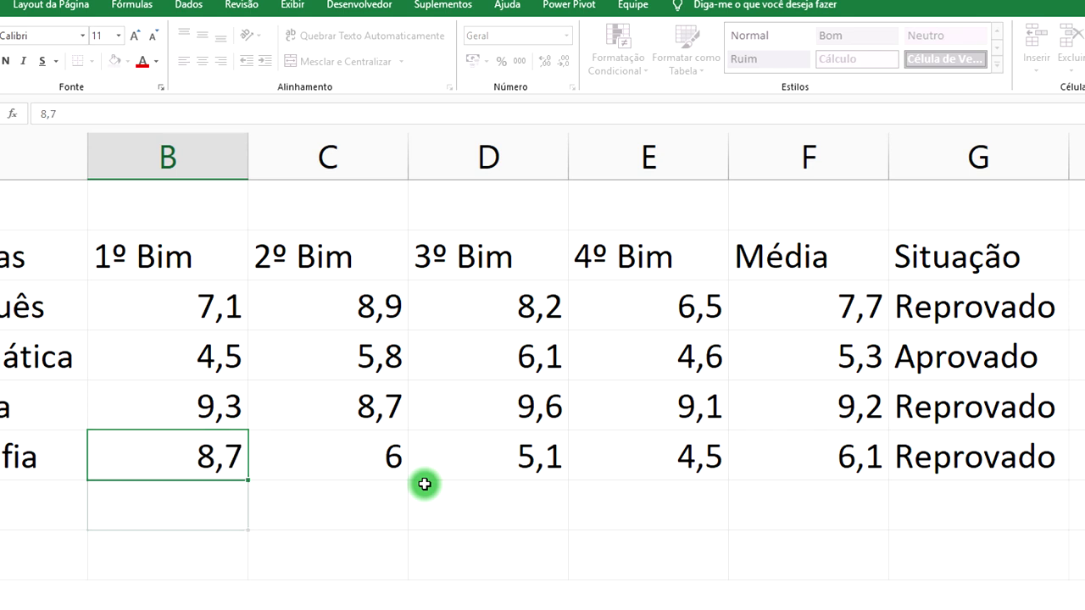
pyautogui.press('Return')
# - Try 8,6 and 8,2 in B6, undo back to 8,6, then select G6
pyautogui.click(233, 449)
pyautogui.write('8,6')
pyautogui.press('Return')
pyautogui.click(211, 459)
pyautogui.write('8')
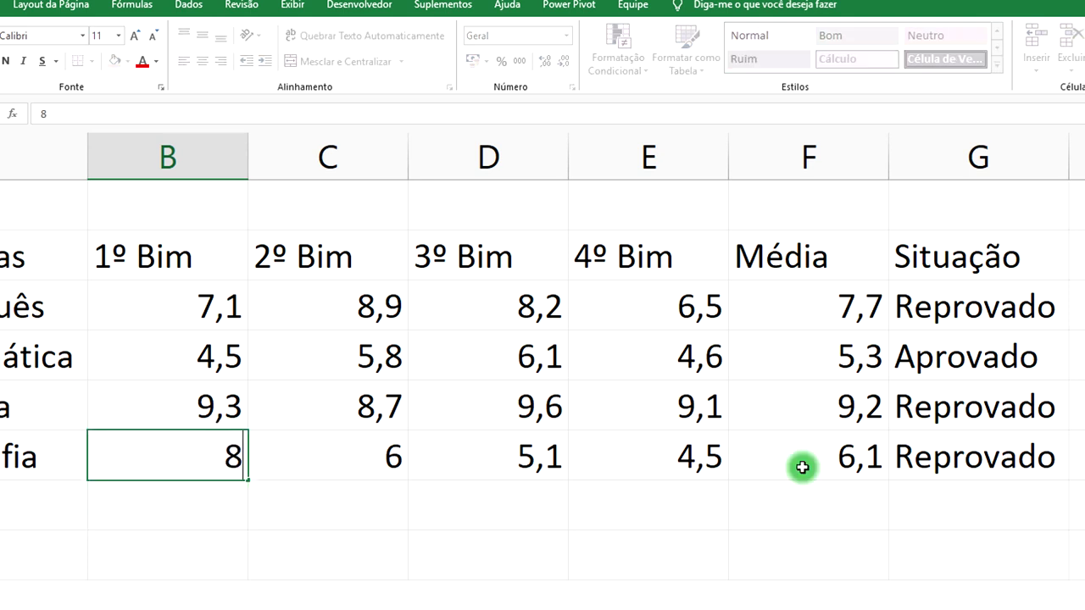
pyautogui.write(',2')
pyautogui.press('Return')
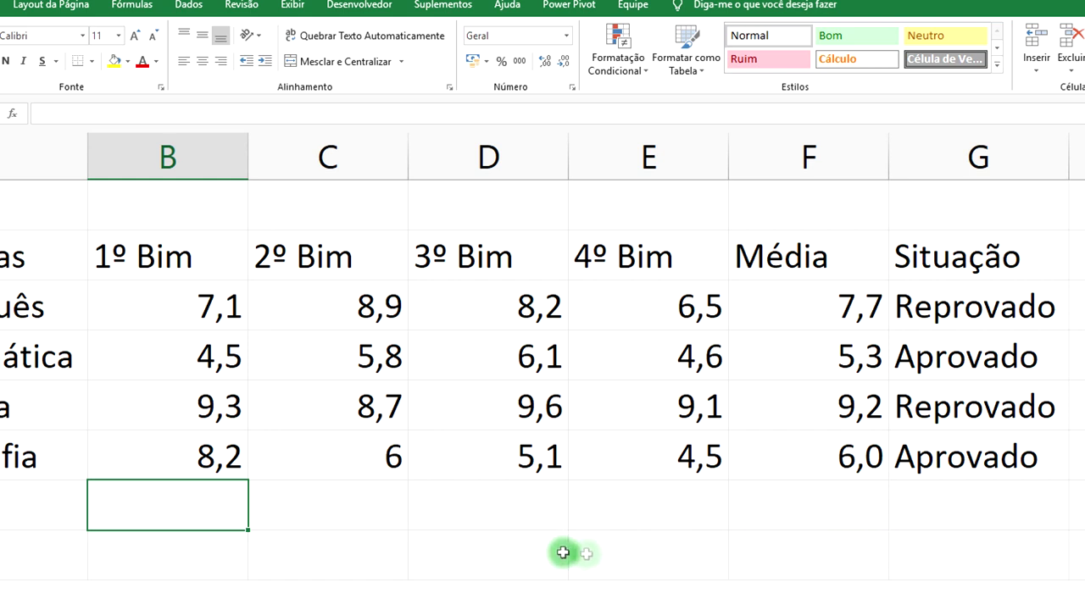
pyautogui.hotkey('ctrl', 'z')
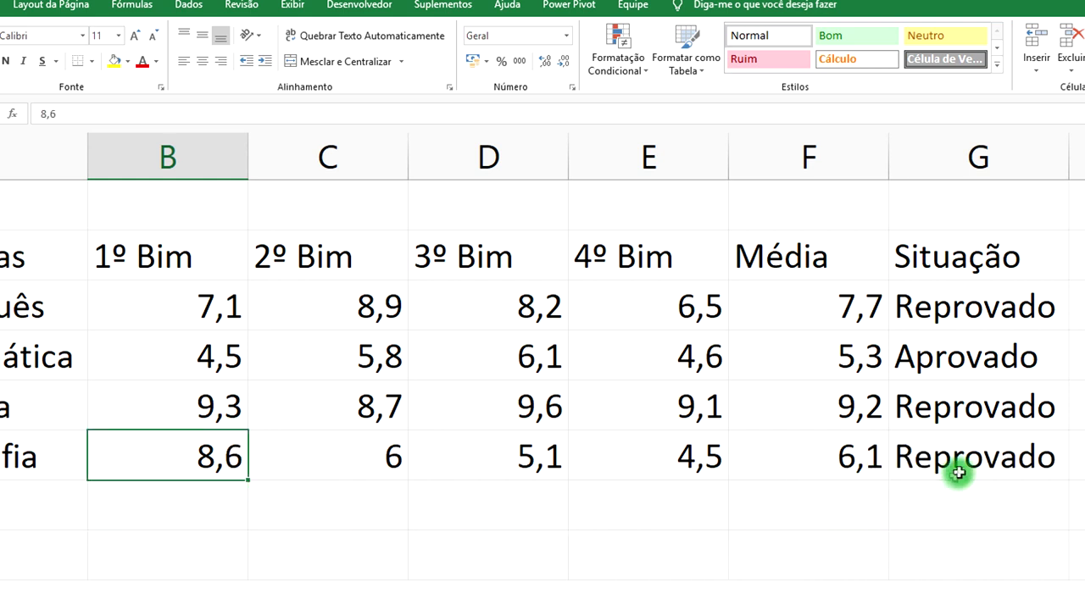
pyautogui.click(979, 465)
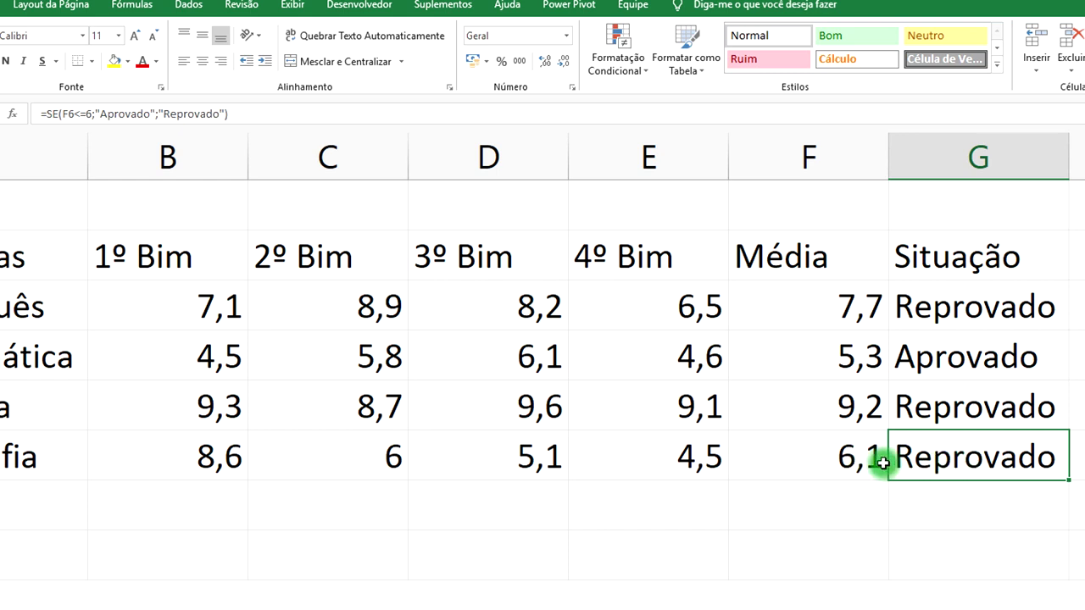
pyautogui.click(1073, 462)
# - Edit G6's Situação comparison, replacing < with >
pyautogui.click(949, 468)
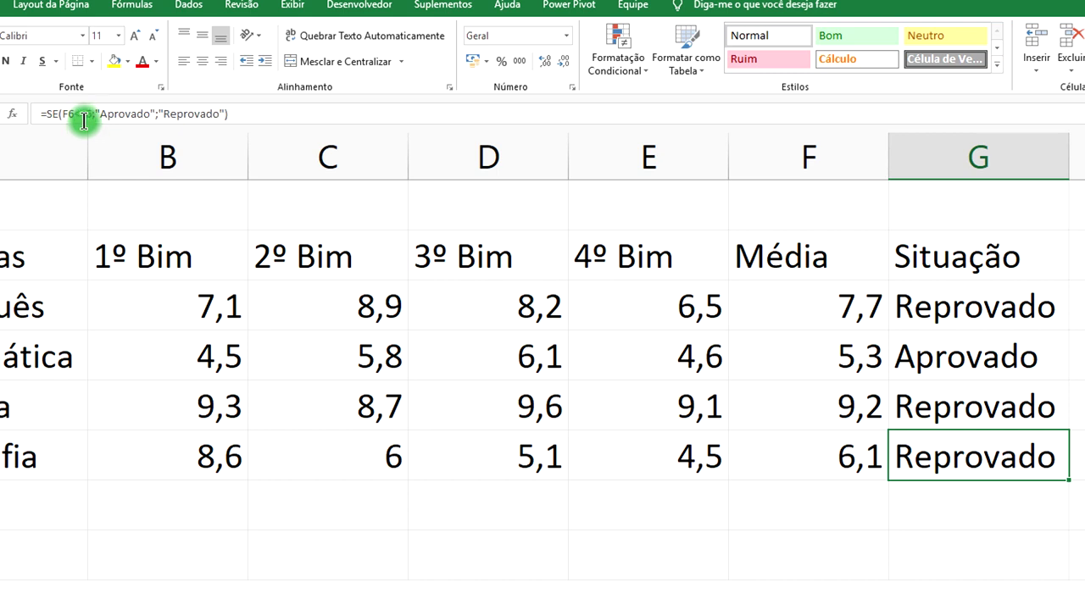
pyautogui.click(78, 115)
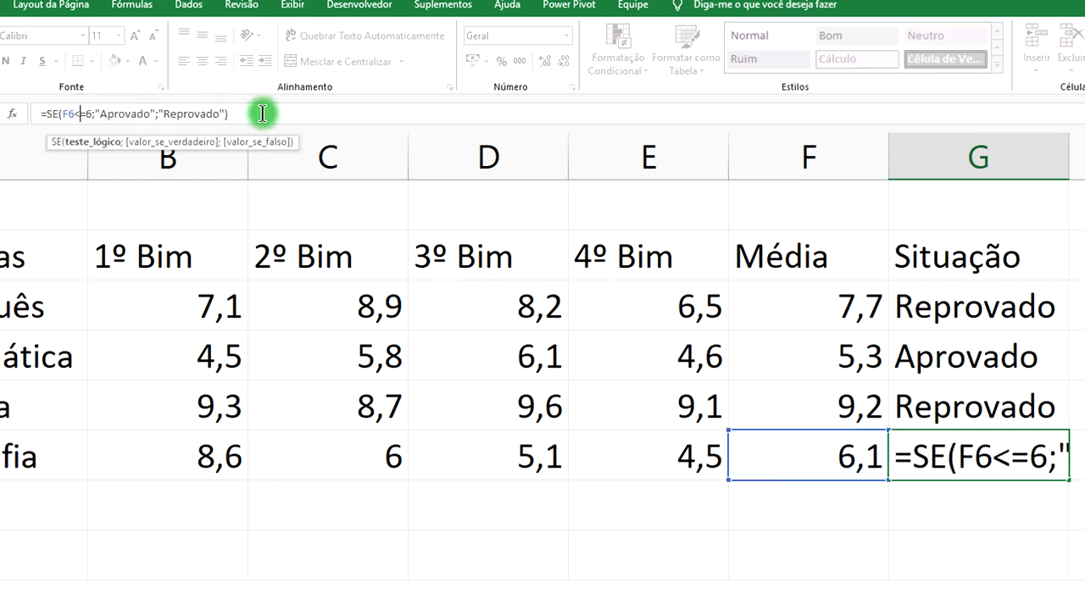
pyautogui.press('BackSpace')
pyautogui.write('>')
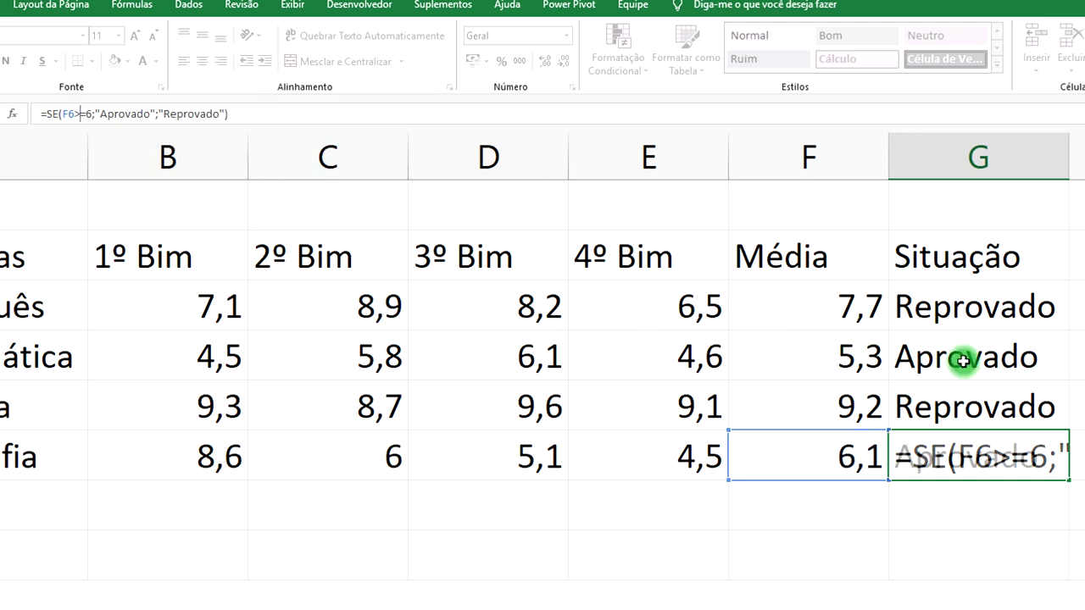
pyautogui.press('Return')
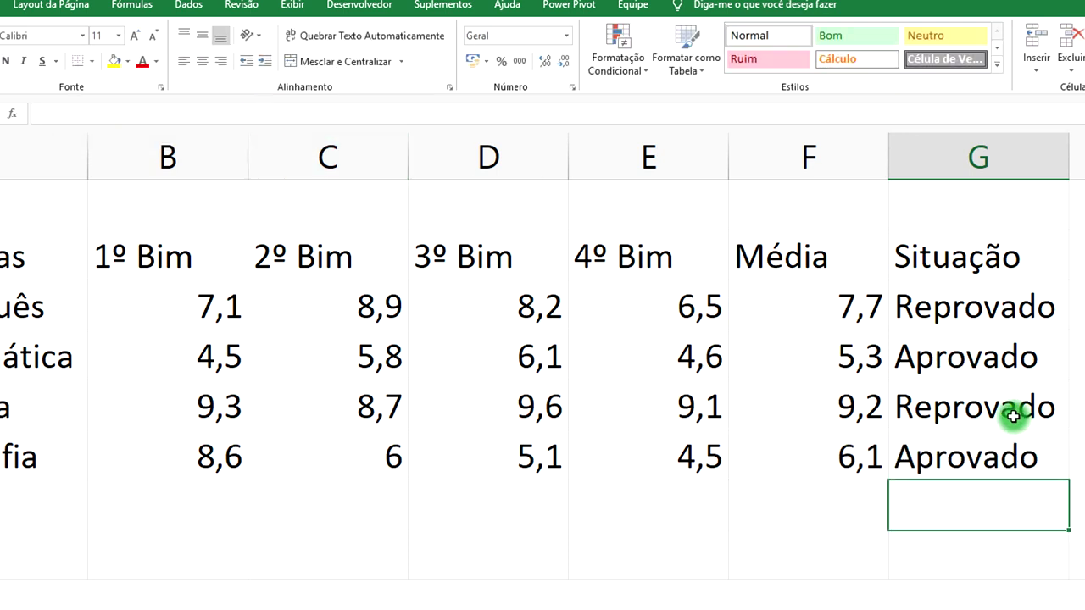
# - Restore G3's formula to =SE(F3>=6;"Aprovado";"Reprovado") so Português shows Aprovado
pyautogui.click(1011, 416)
pyautogui.click(977, 318)
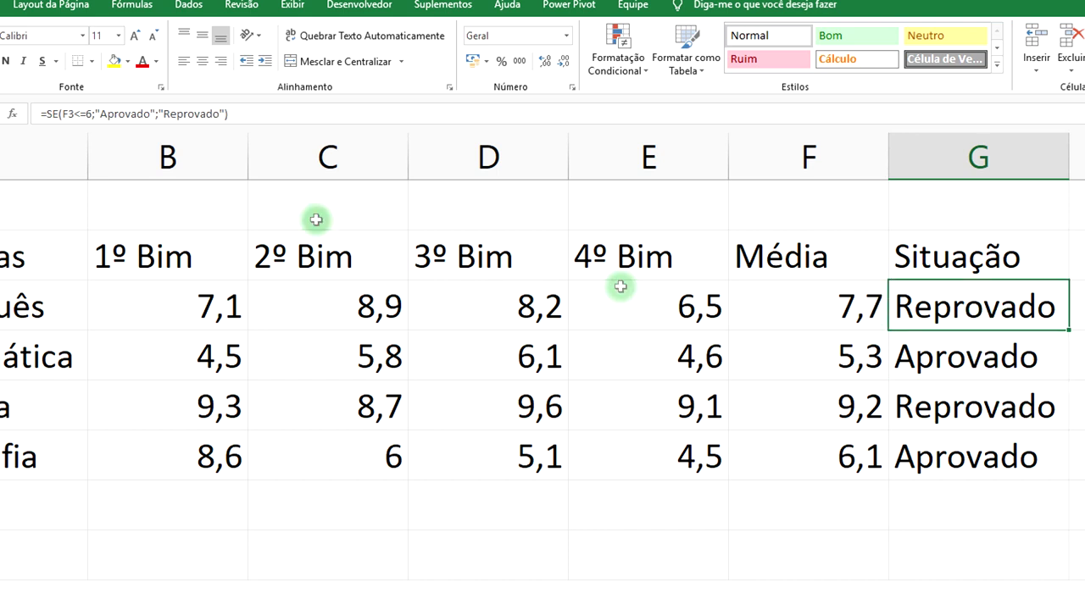
pyautogui.click(151, 114)
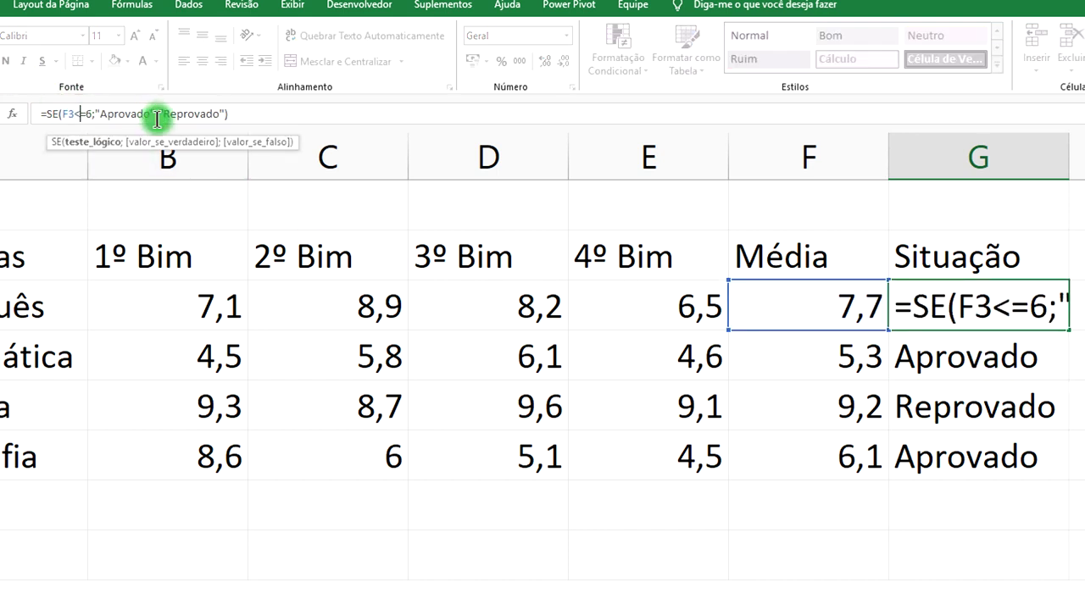
pyautogui.press('BackSpace')
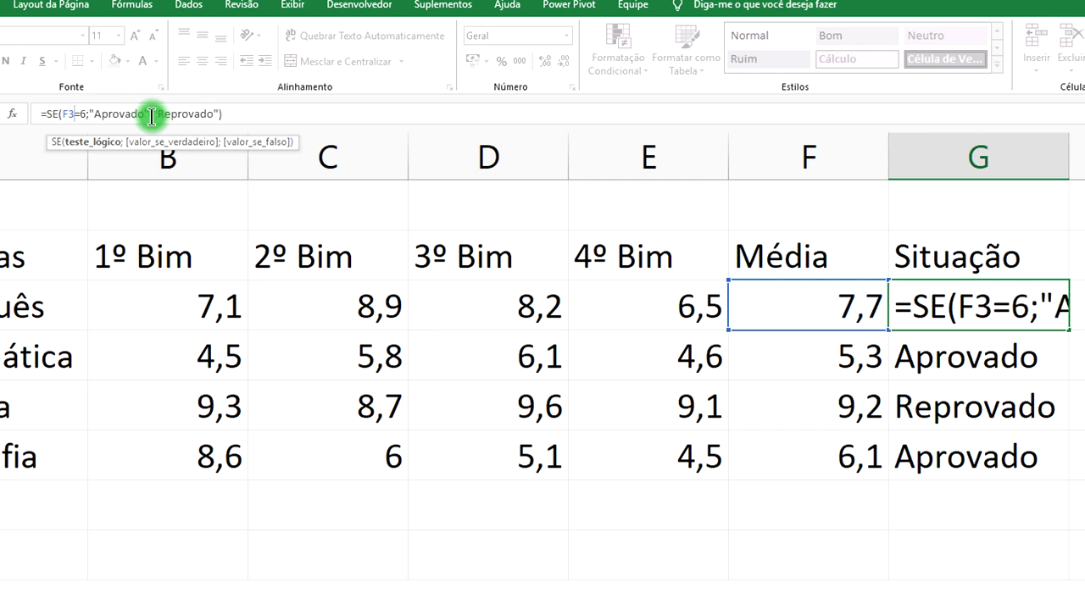
pyautogui.write('>')
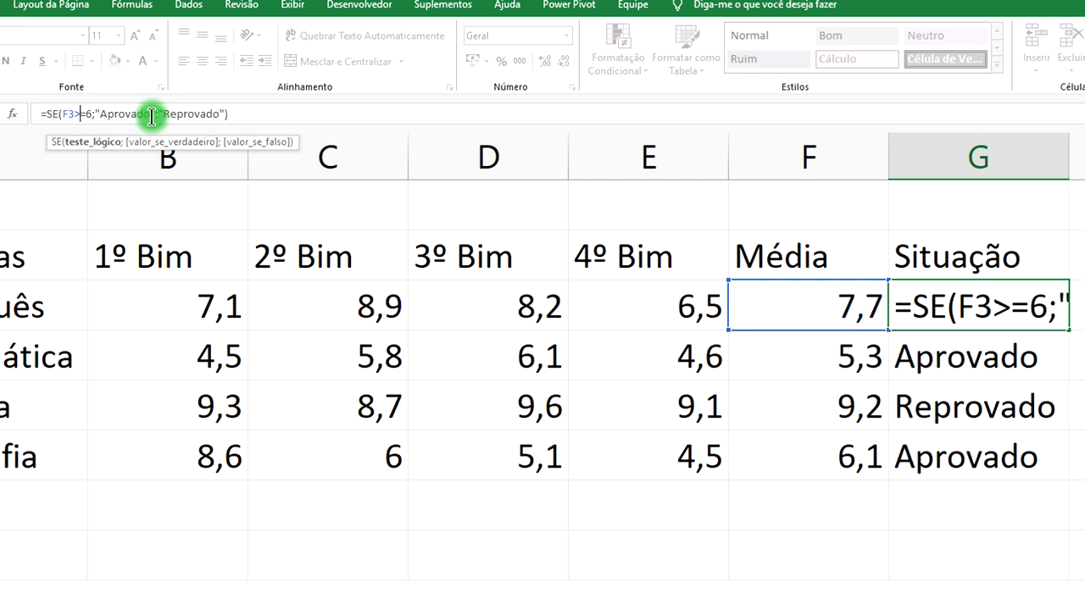
pyautogui.press('Return')
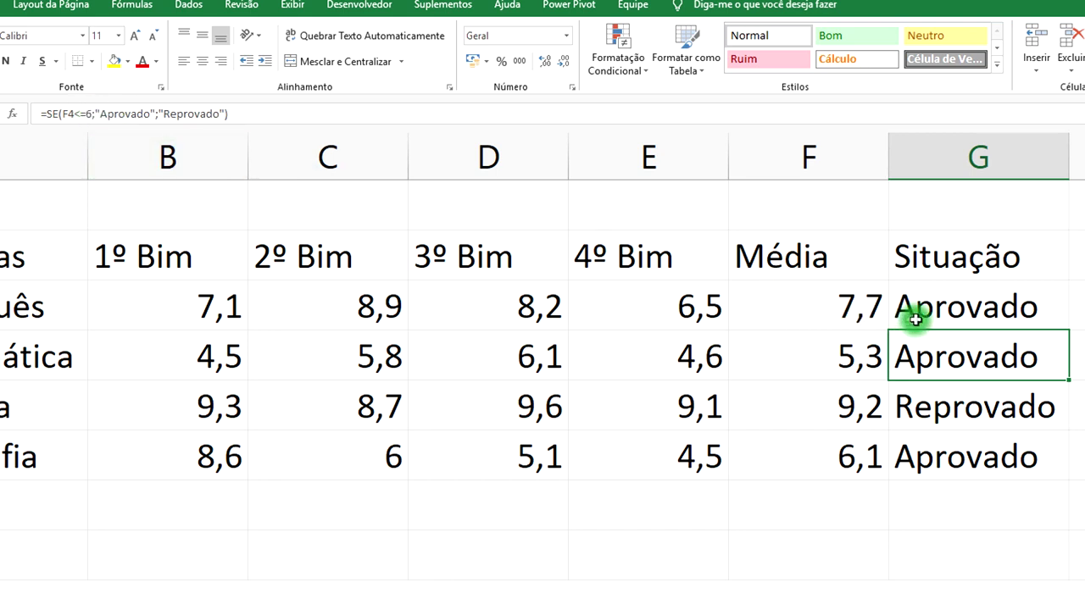
pyautogui.click(943, 316)
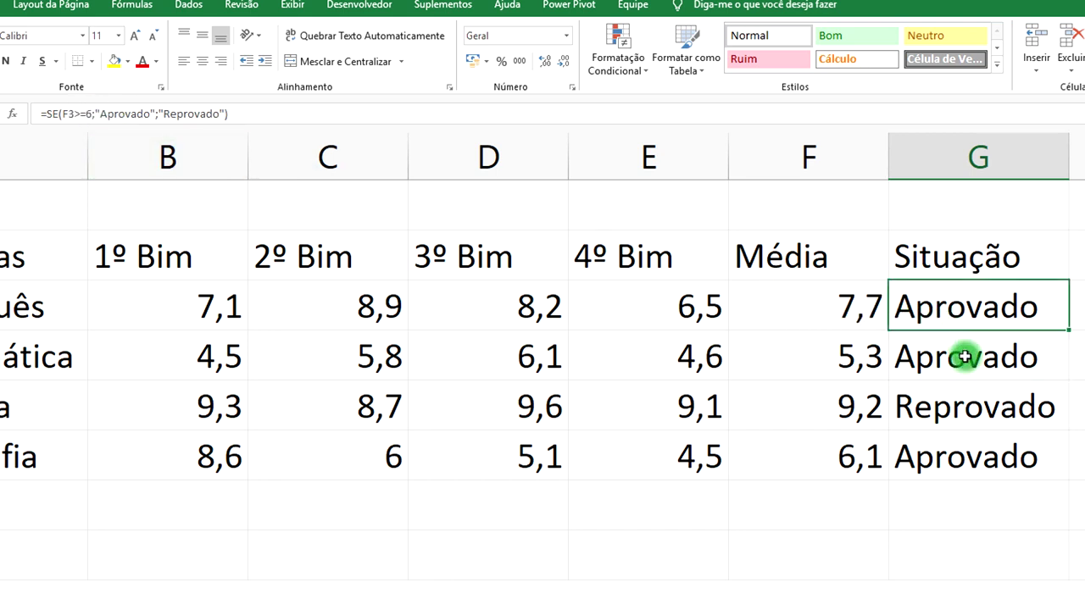
# - Fill G3's corrected Situação formula down to G6 and change Geografia's 1º Bim grade in B6 to 8,2
pyautogui.moveTo(1071, 331)
pyautogui.mouseDown()
pyautogui.moveTo(1062, 462)
pyautogui.moveTo(1080, 459)
pyautogui.mouseUp()
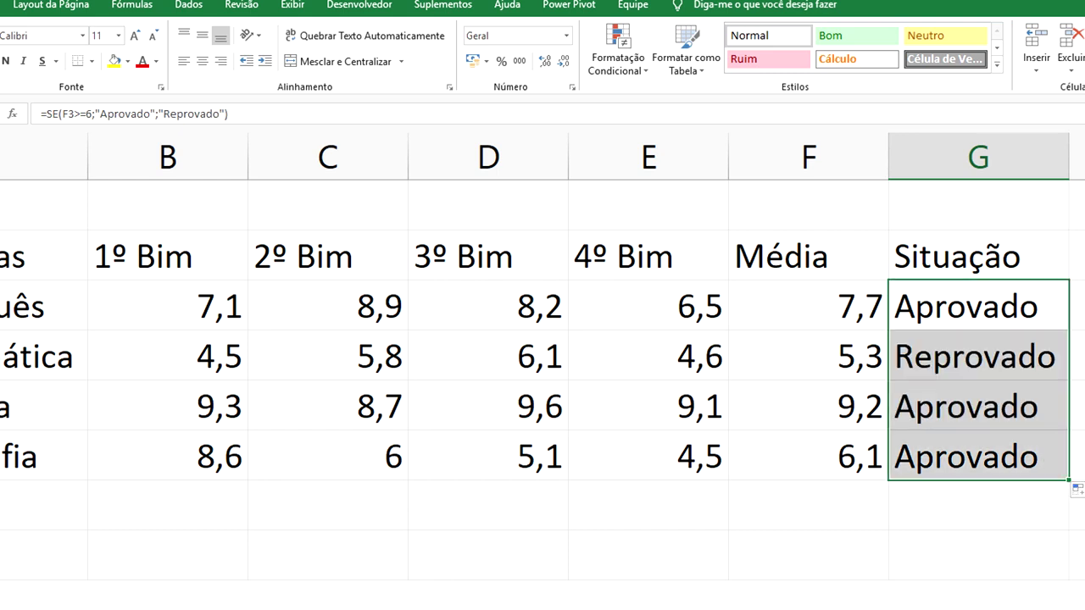
pyautogui.click(1077, 405)
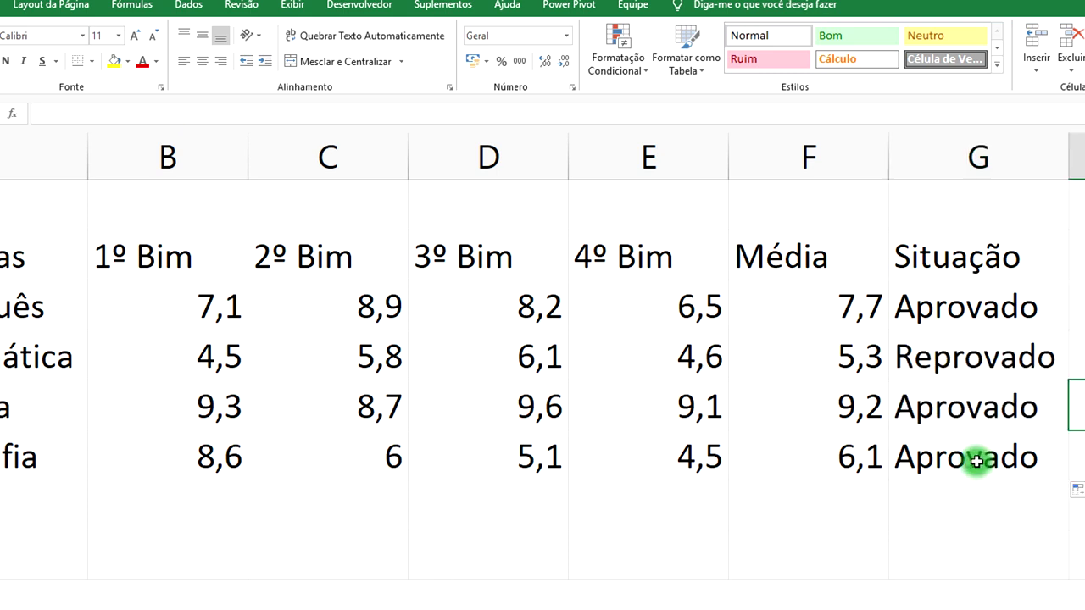
pyautogui.click(207, 458)
pyautogui.write('8')
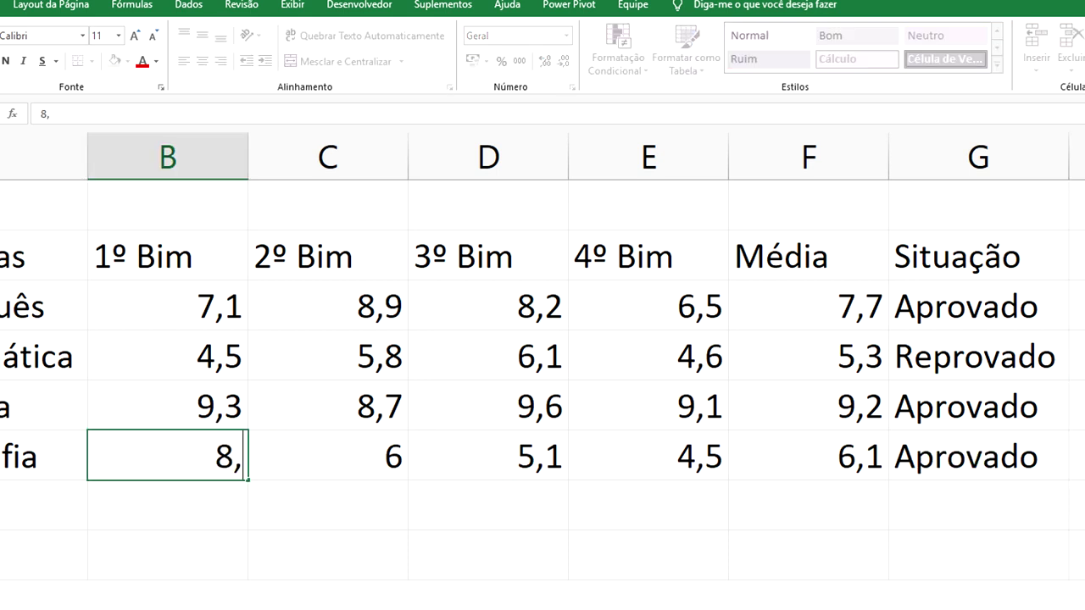
pyautogui.write('2')
pyautogui.press('Return')
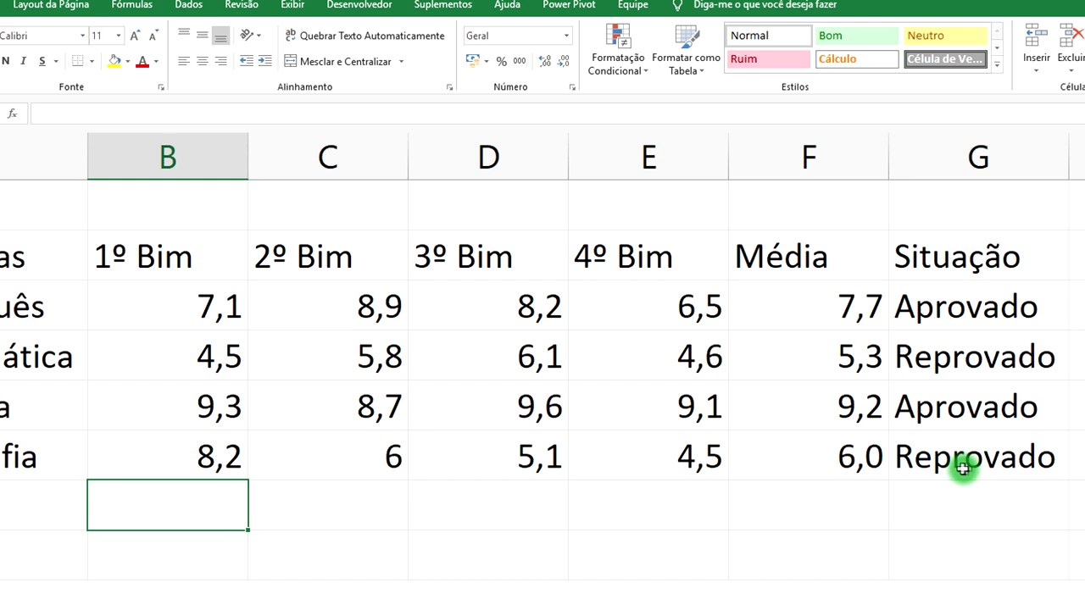
pyautogui.click(968, 458)
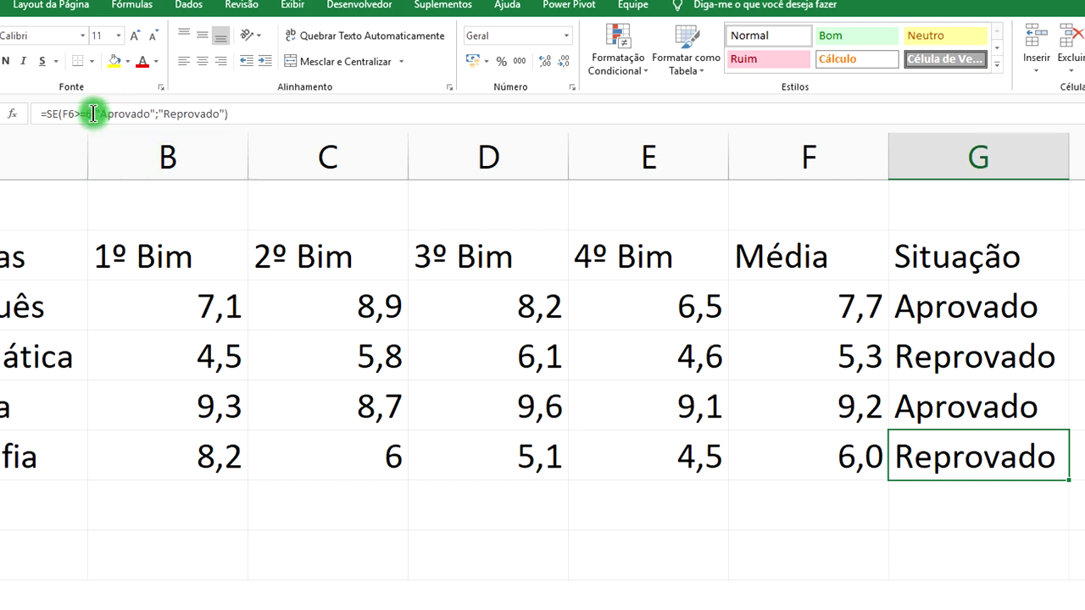
pyautogui.click(91, 113)
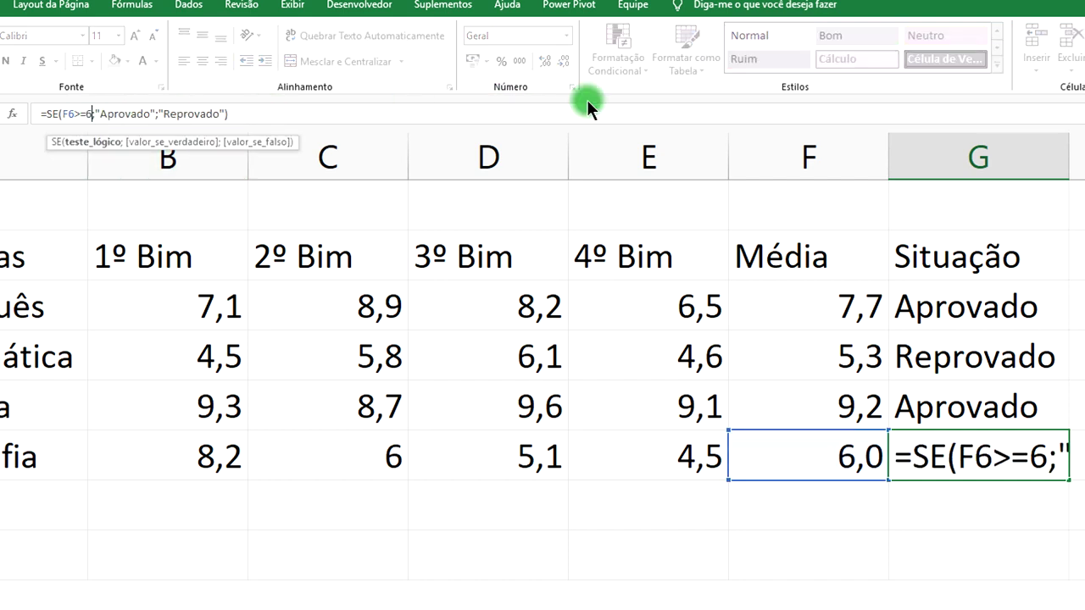
pyautogui.write(',0')
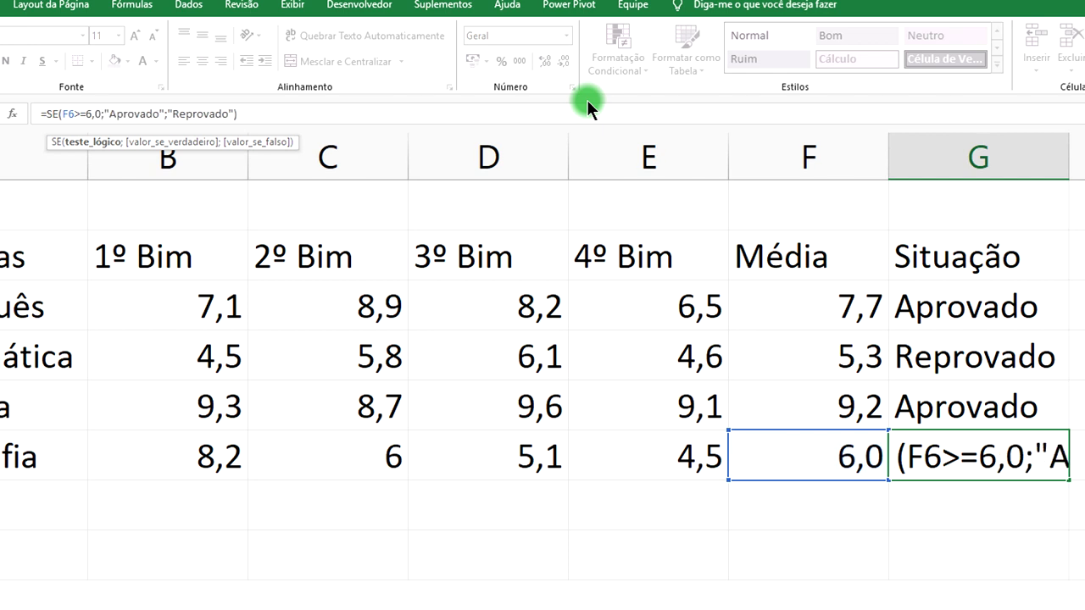
pyautogui.press('Return')
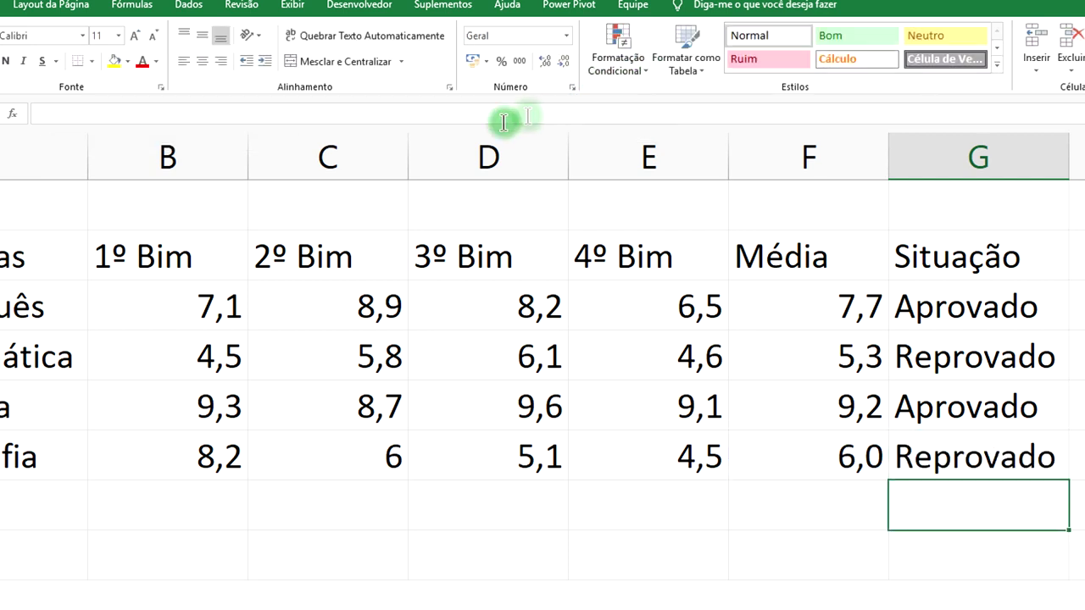
pyautogui.click(950, 455)
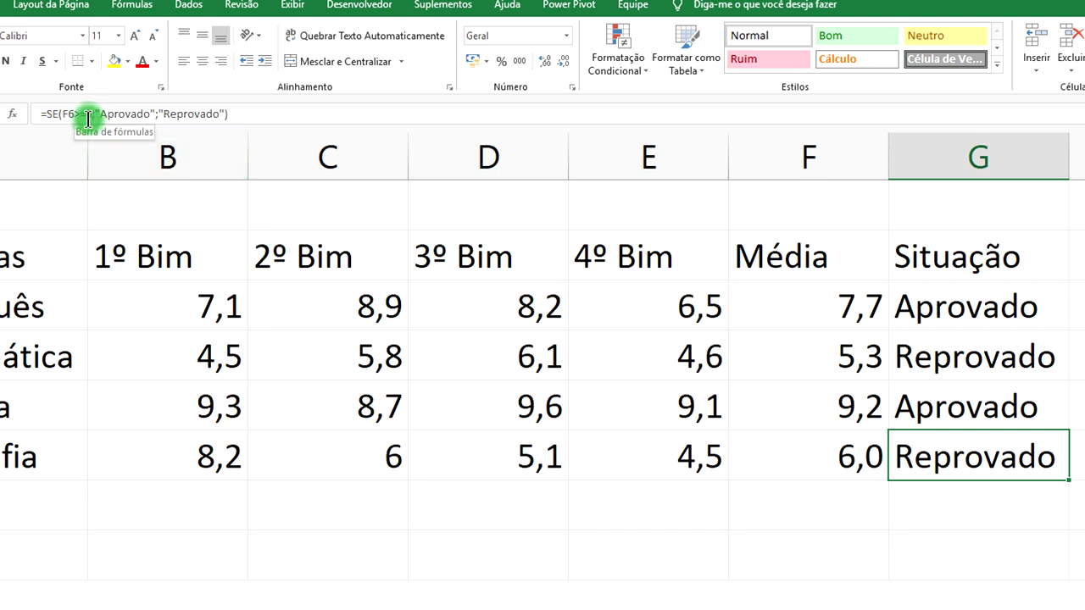
pyautogui.click(961, 407)
pyautogui.click(955, 365)
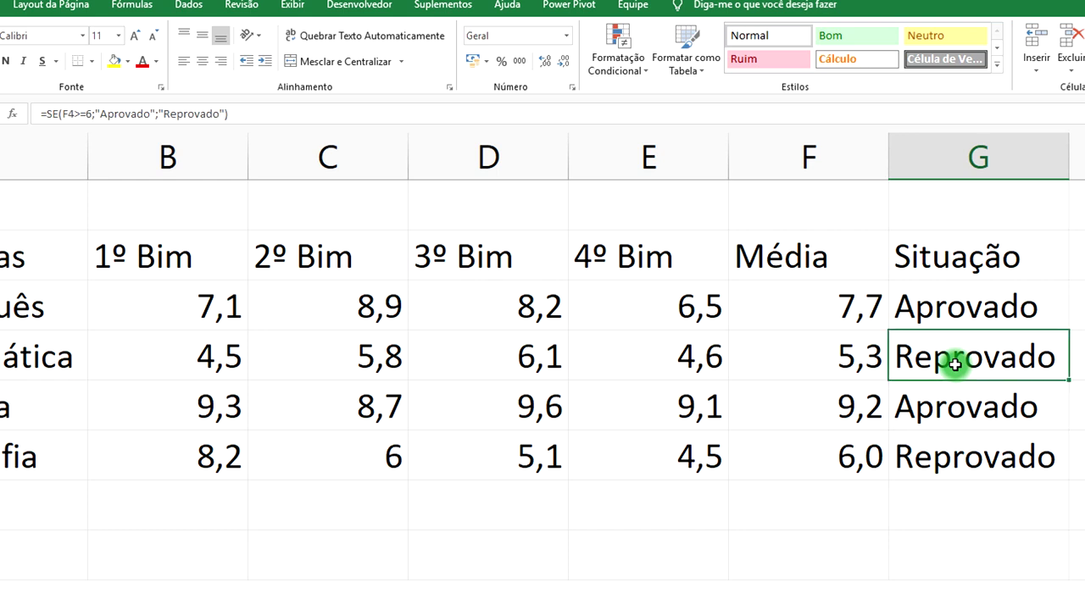
pyautogui.click(959, 312)
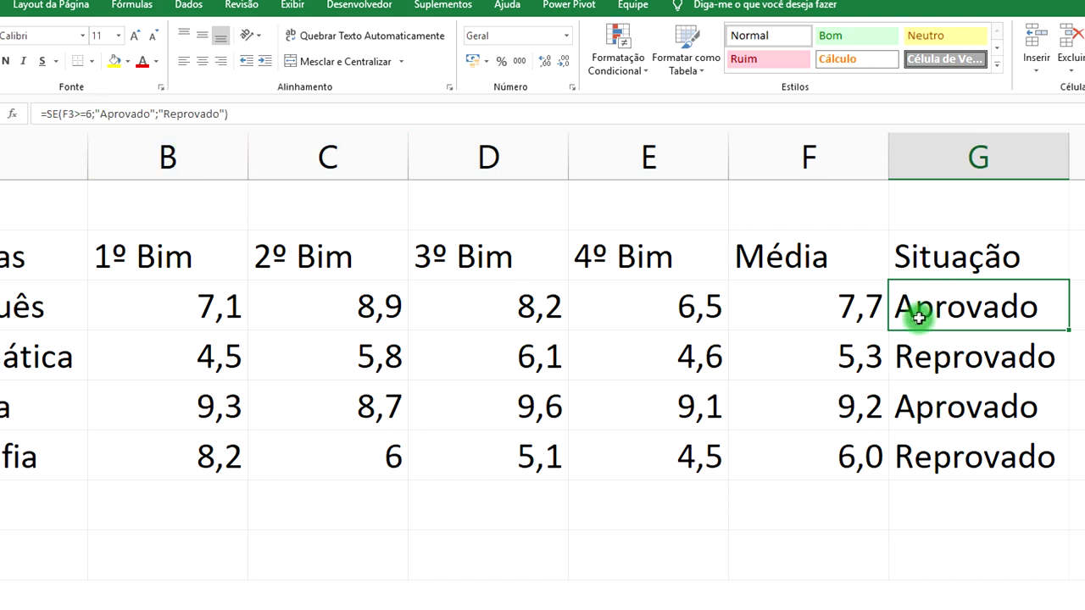
pyautogui.click(971, 463)
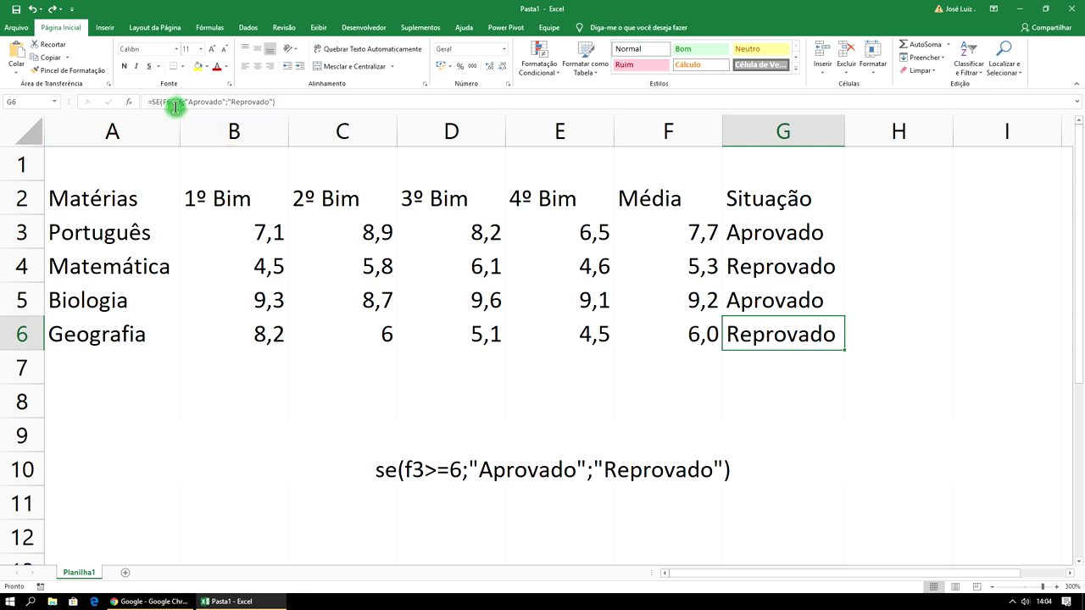
# - Change G3's SE formula threshold from 6 to 5,9
pyautogui.click(762, 234)
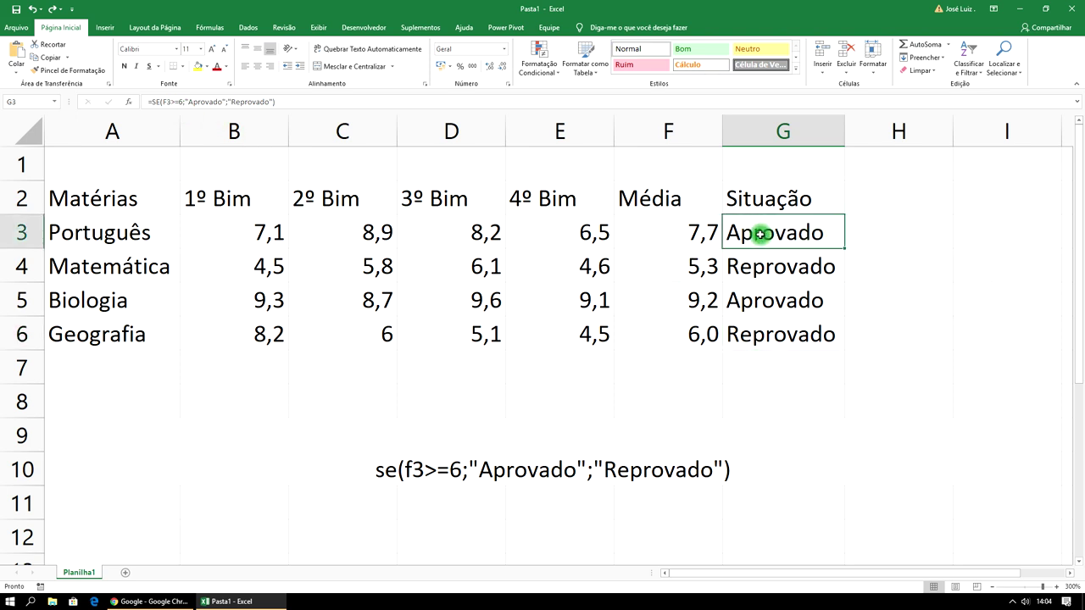
pyautogui.click(182, 102)
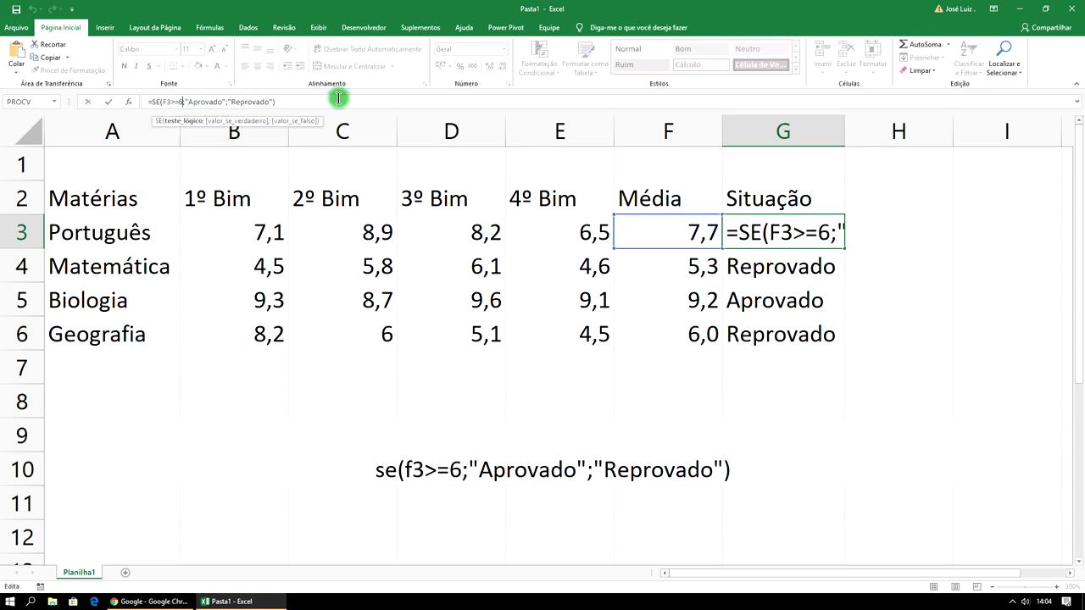
pyautogui.press('BackSpace')
pyautogui.write('9')
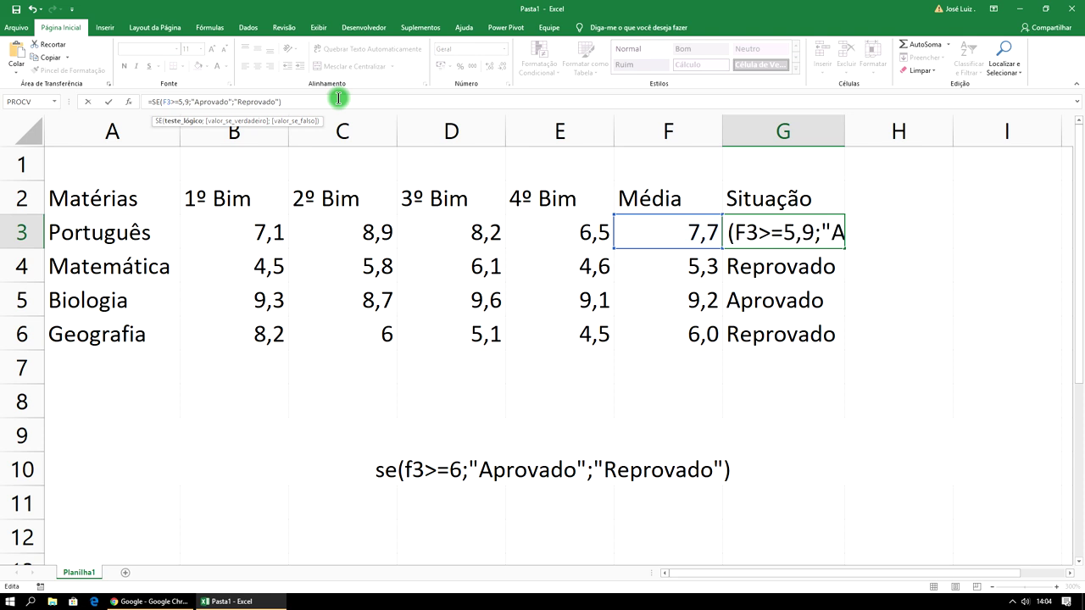
pyautogui.press('Return')
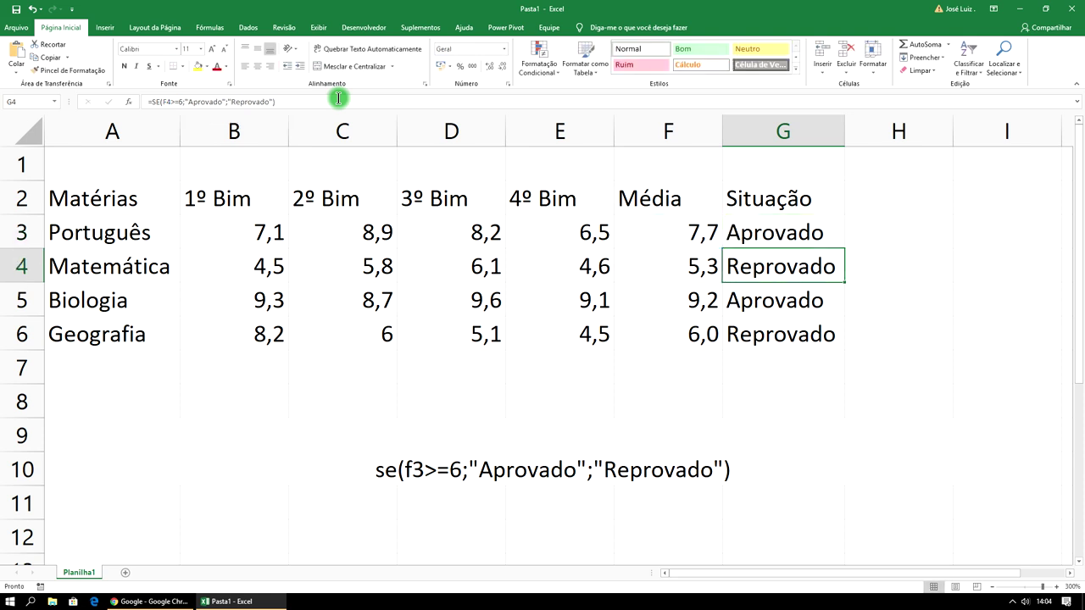
# - Fill the updated G3 formula down through G6
pyautogui.click(765, 224)
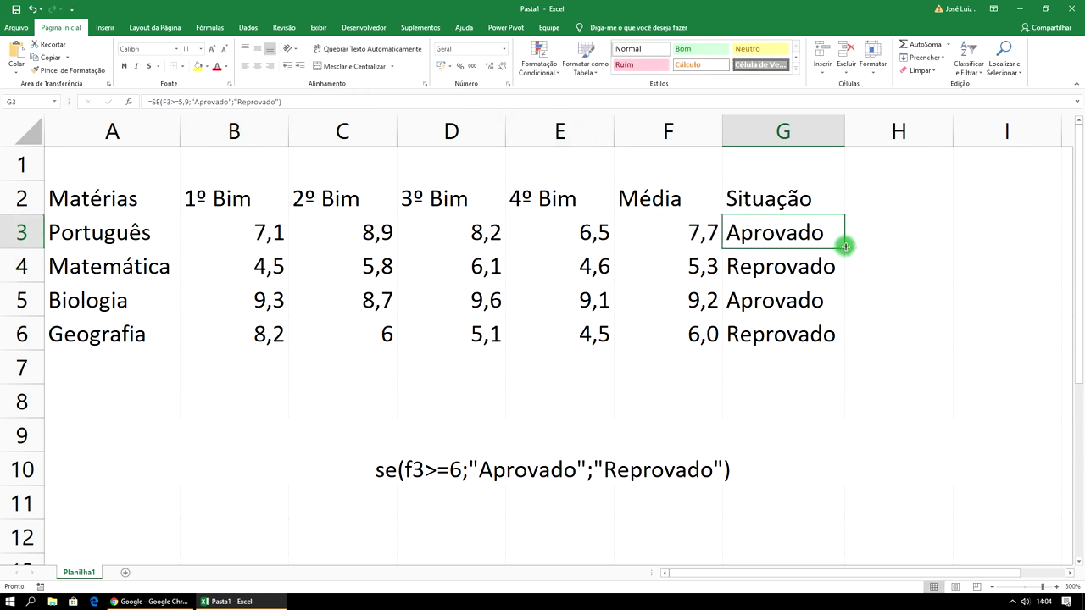
pyautogui.moveTo(845, 247); pyautogui.dragTo(830, 338)
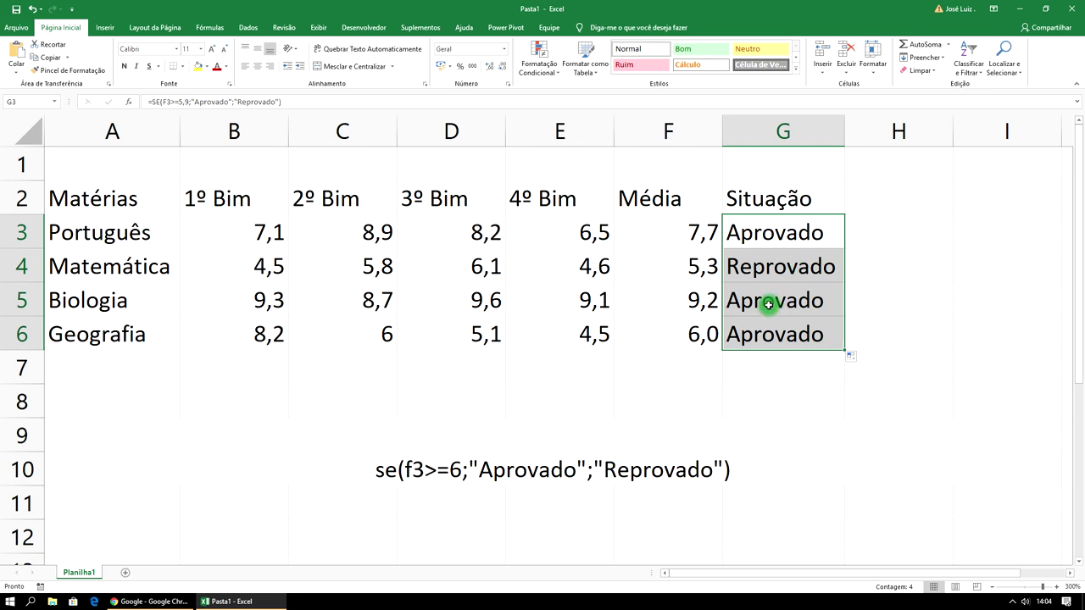
pyautogui.click(918, 231)
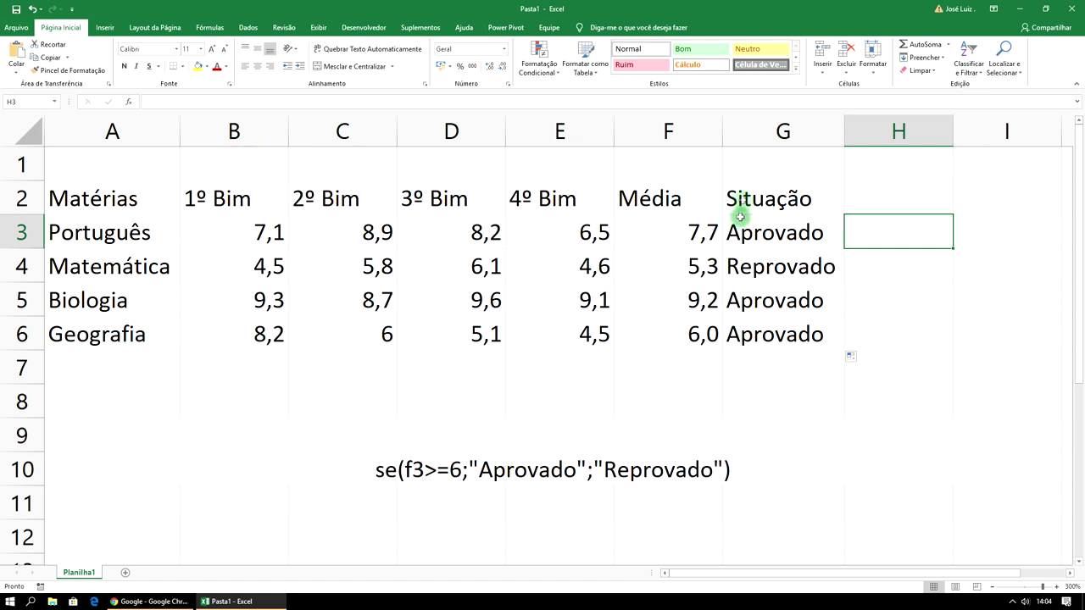
# - Check Matemática's Situação formula in G4, then try new 4º Bim grades in E4, such as 6,1
pyautogui.click(761, 263)
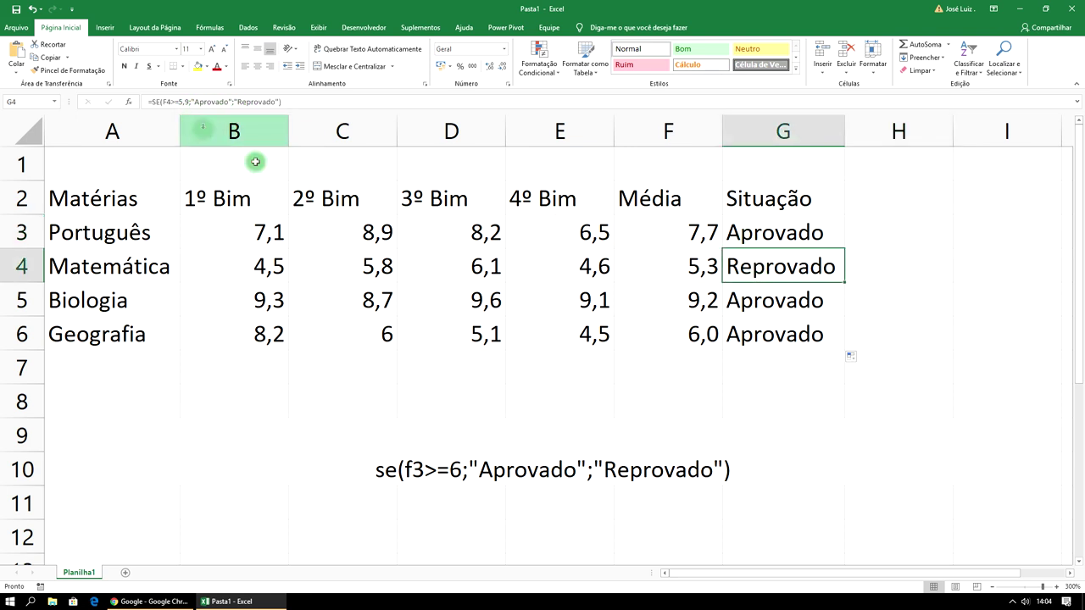
pyautogui.click(588, 266)
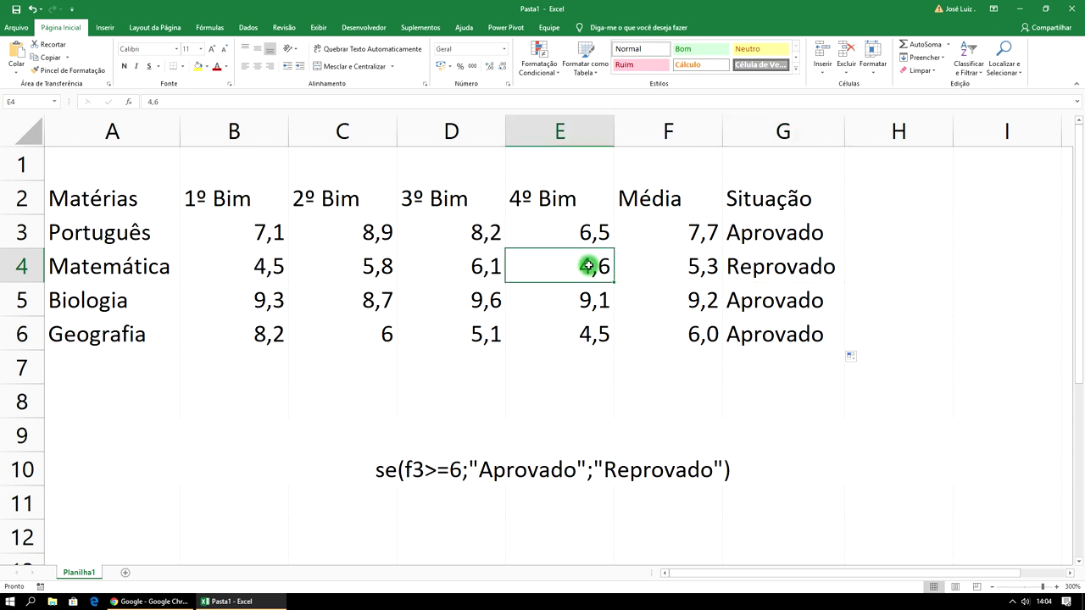
pyautogui.write('5,3')
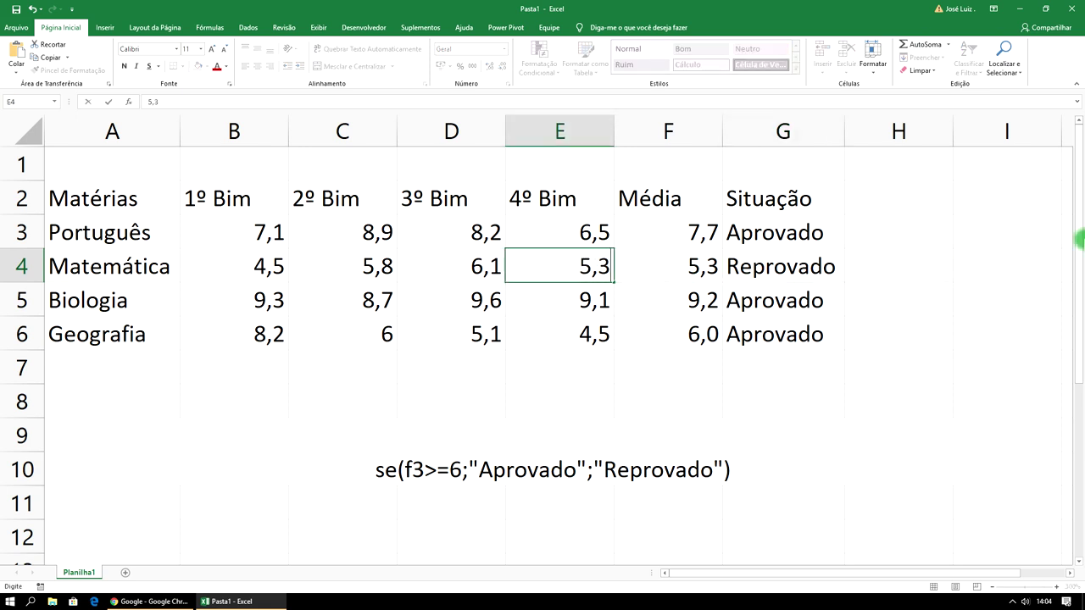
pyautogui.press('Return')
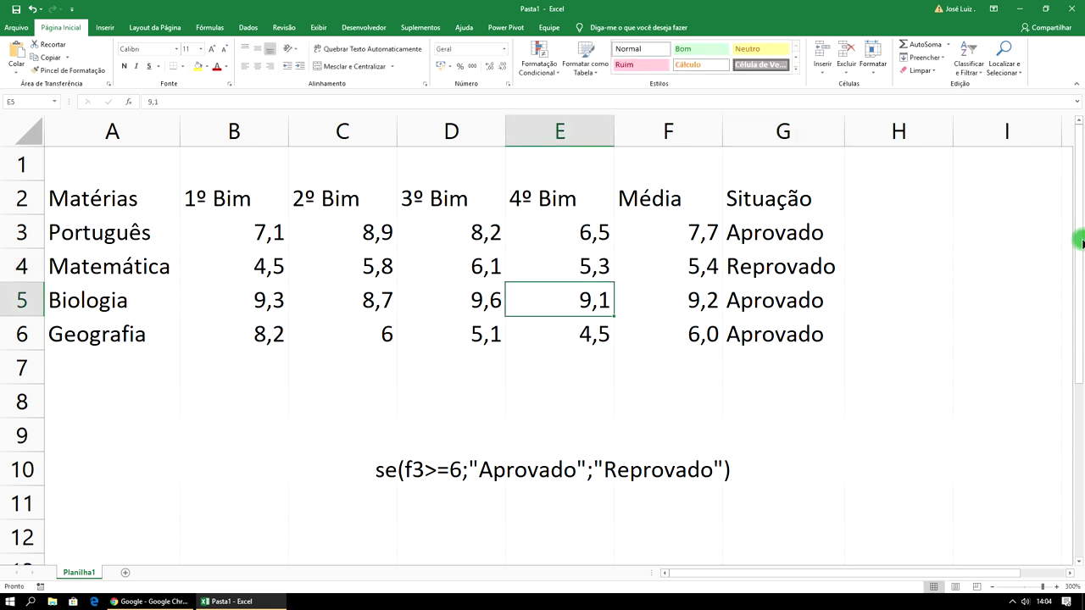
pyautogui.click(576, 270)
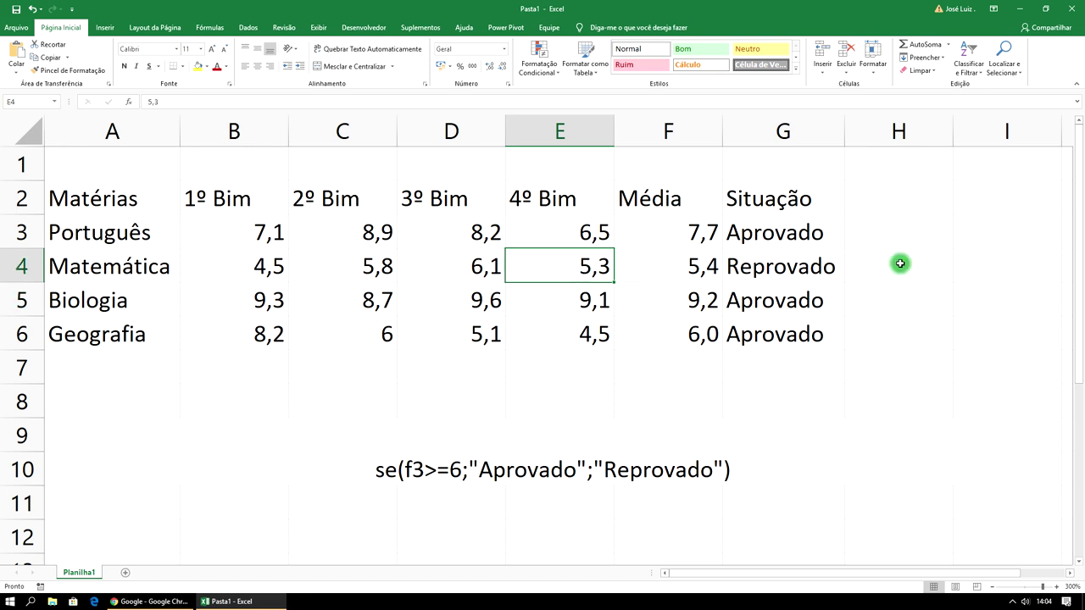
pyautogui.write('6,1')
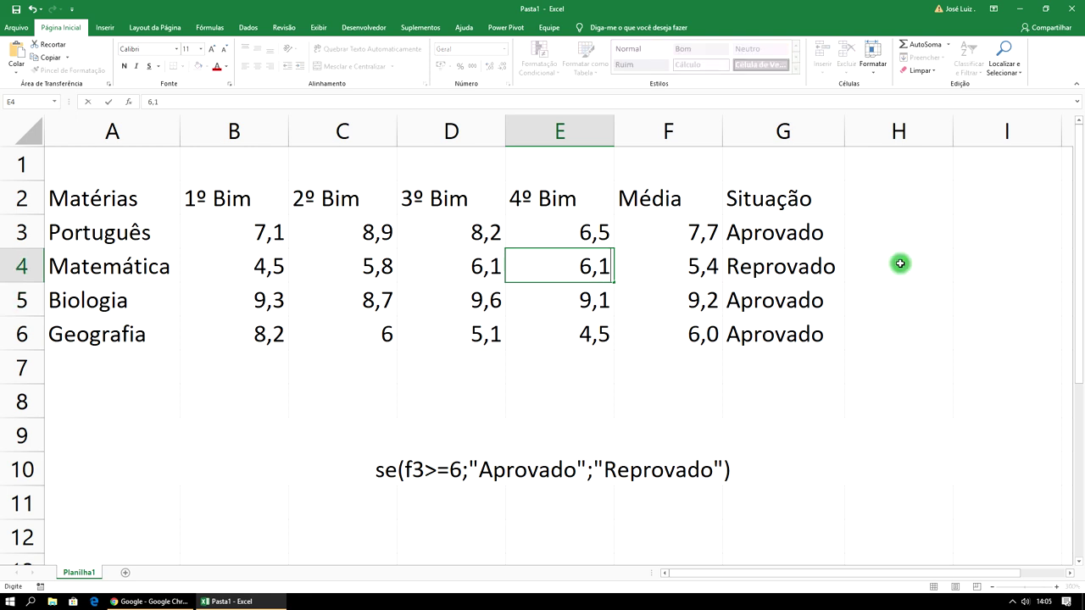
pyautogui.press('Return')
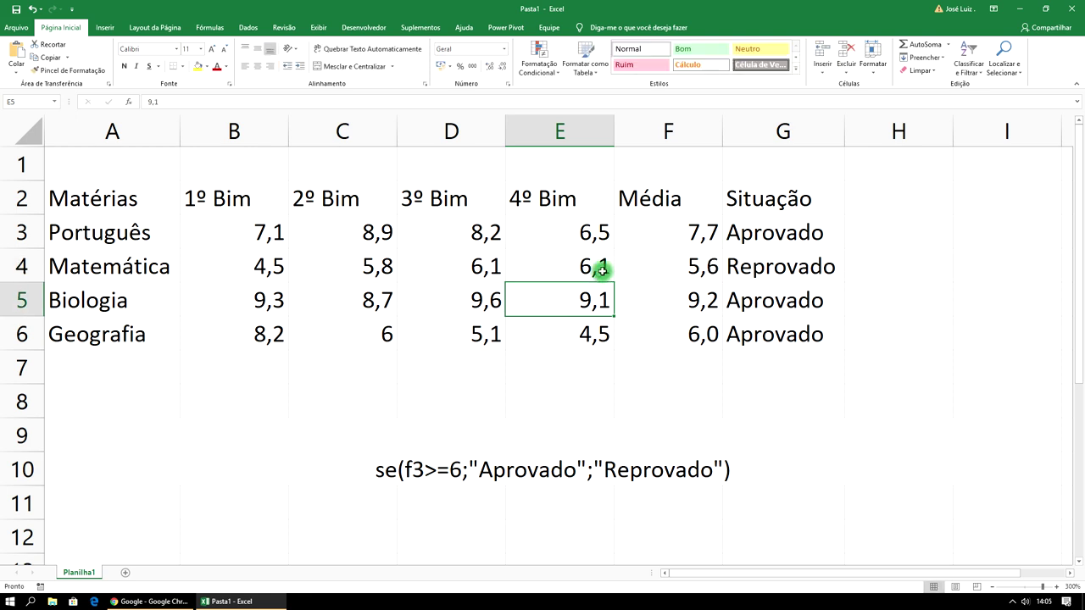
pyautogui.click(598, 272)
pyautogui.write('6')
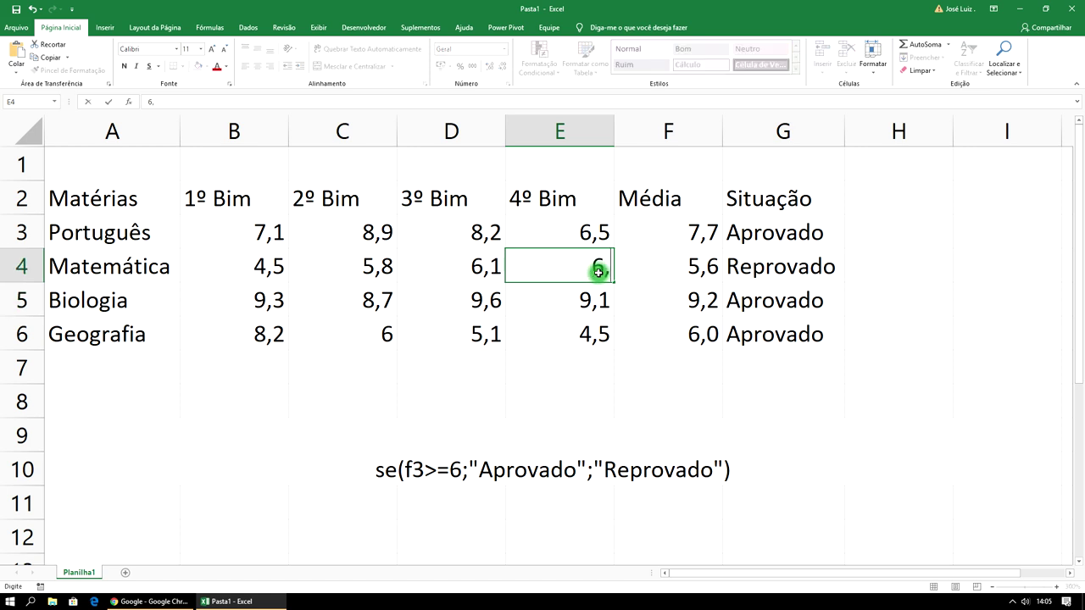
pyautogui.write('4')
pyautogui.press('Return')
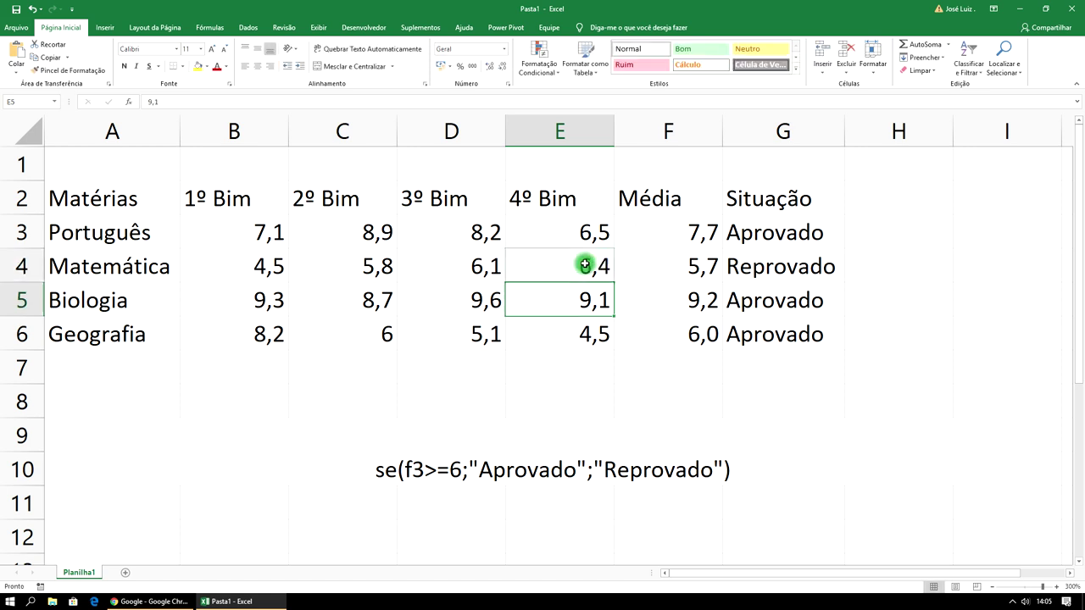
# - Raise Matemática's E4 grade through 6,7 and 6,9 to a final 7
pyautogui.click(600, 271)
pyautogui.write('6,')
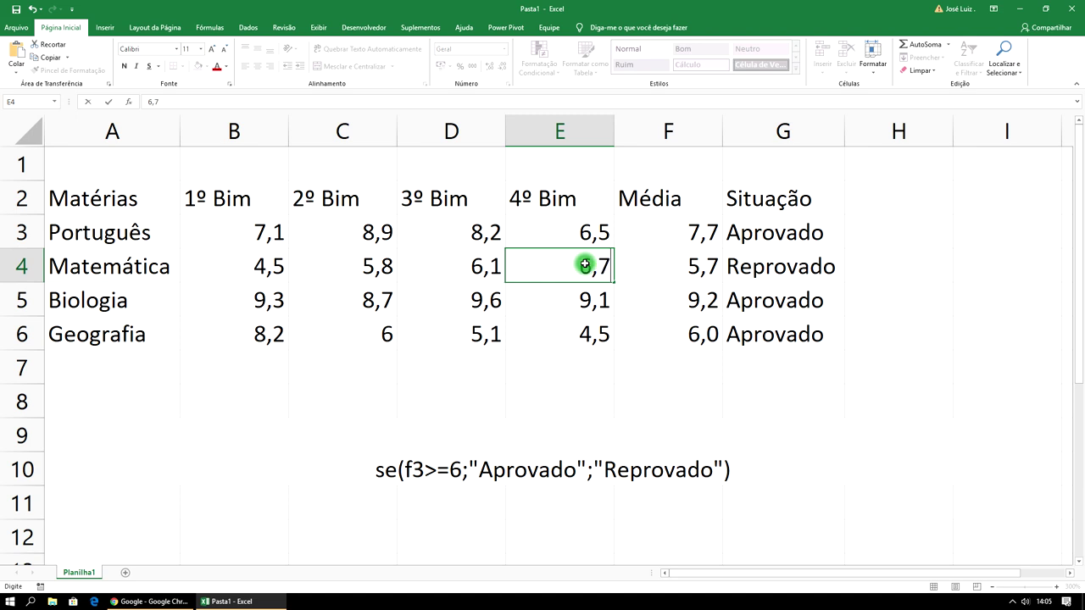
pyautogui.press('Return')
pyautogui.click(602, 269)
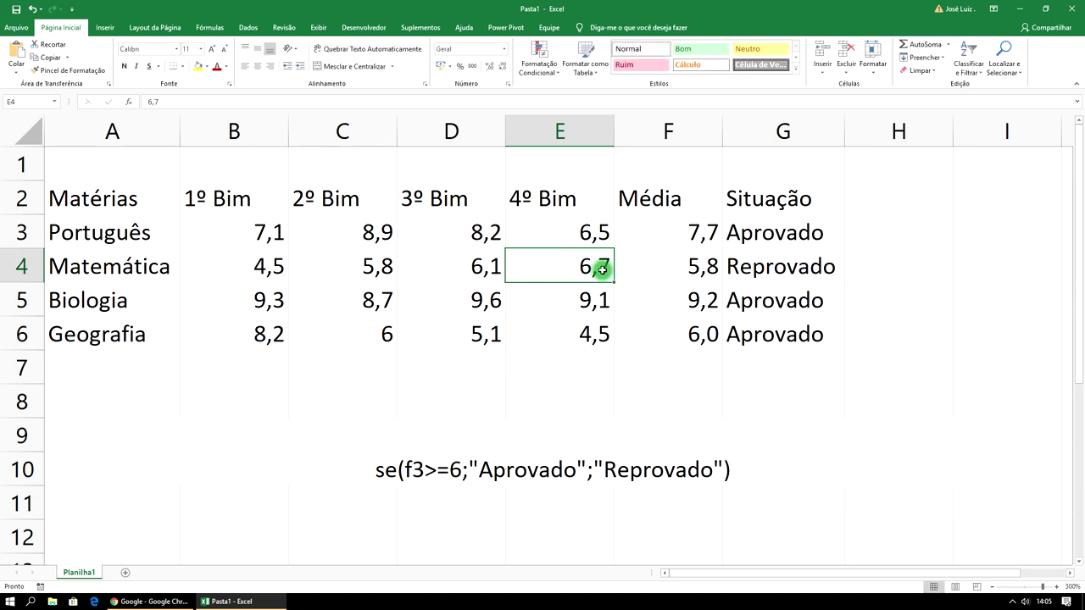
pyautogui.write('6,')
pyautogui.press('Return')
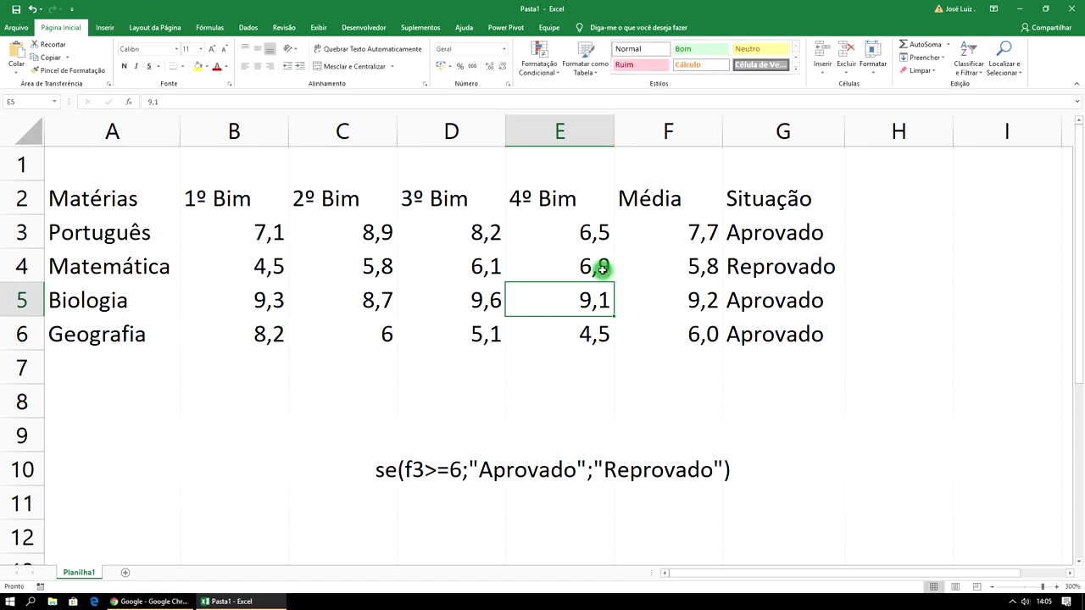
pyautogui.click(602, 269)
pyautogui.write('7')
pyautogui.press('Return')
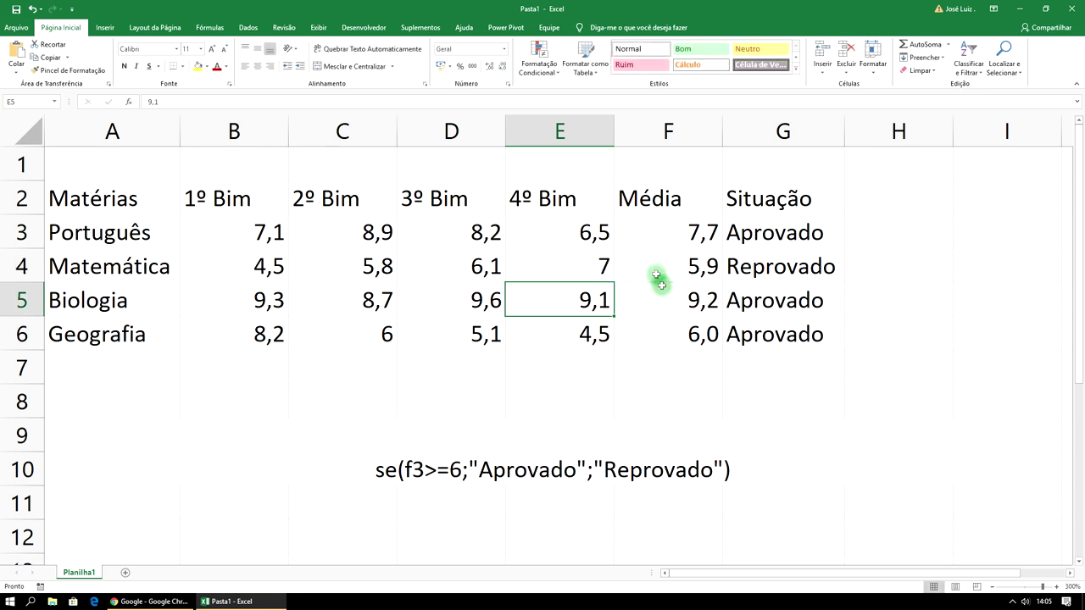
# - Review the MÉDIA formula in F5 and the SE formulas in G3 and G4
pyautogui.click(695, 310)
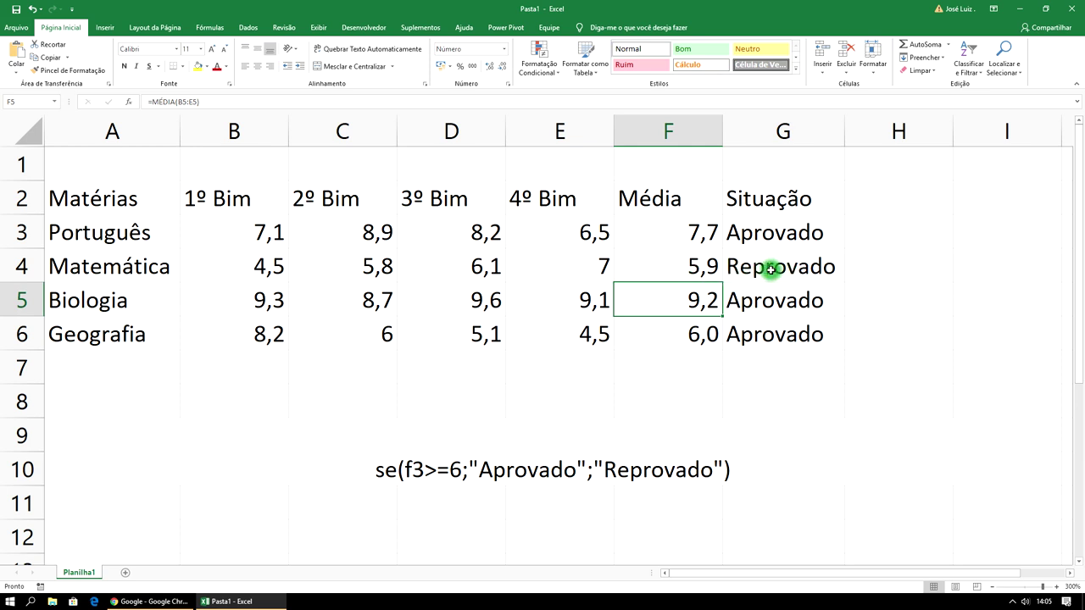
pyautogui.click(791, 235)
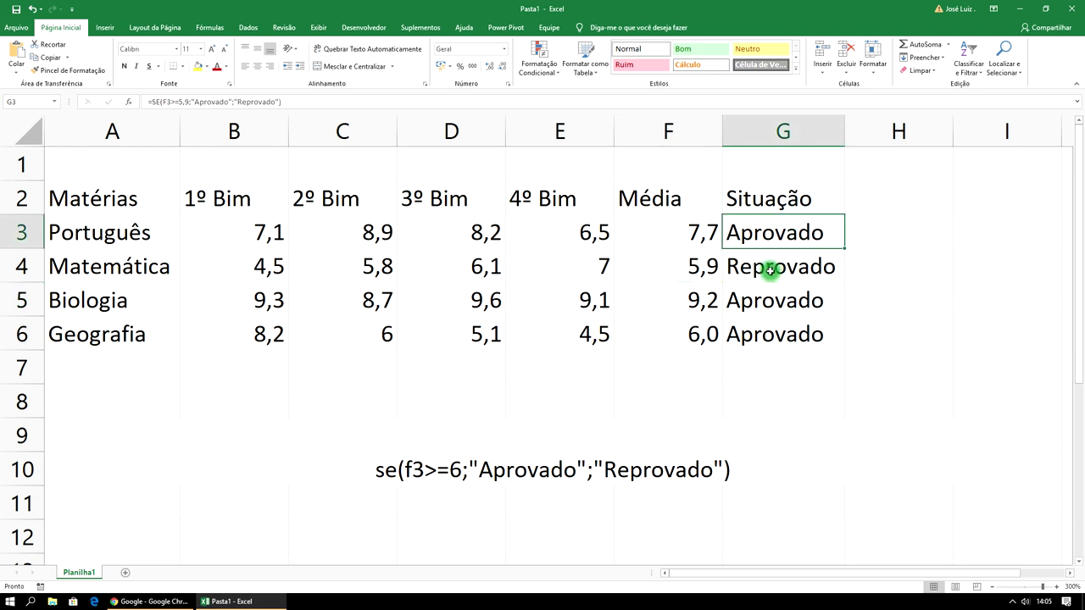
pyautogui.click(767, 270)
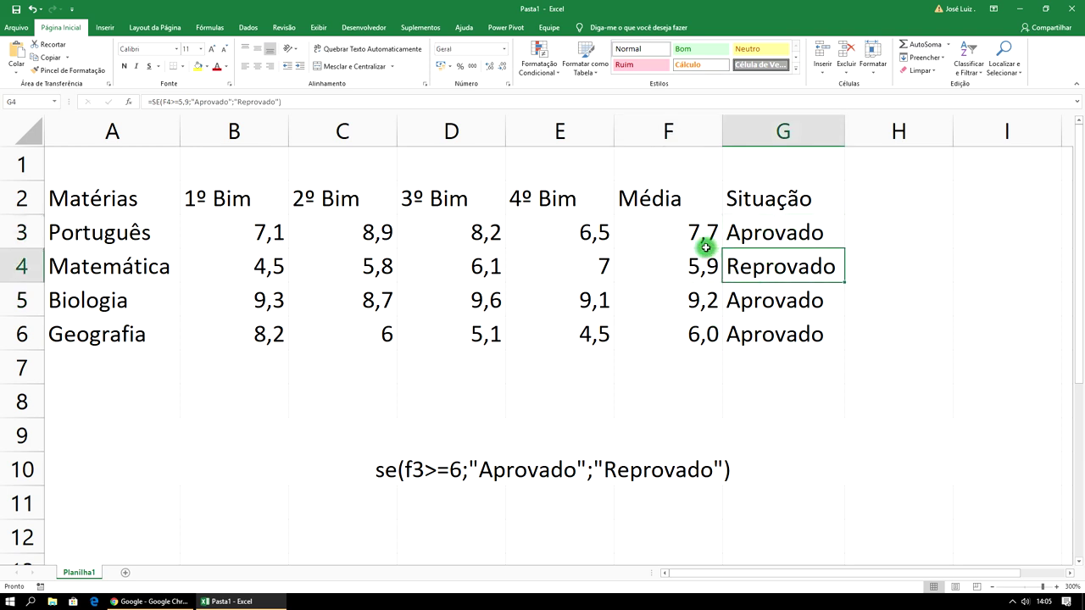
# - Merge and centre A1:G1 and enter the title 'Boletim Escolar'
pyautogui.click(171, 168)
pyautogui.moveTo(171, 168); pyautogui.dragTo(783, 164)
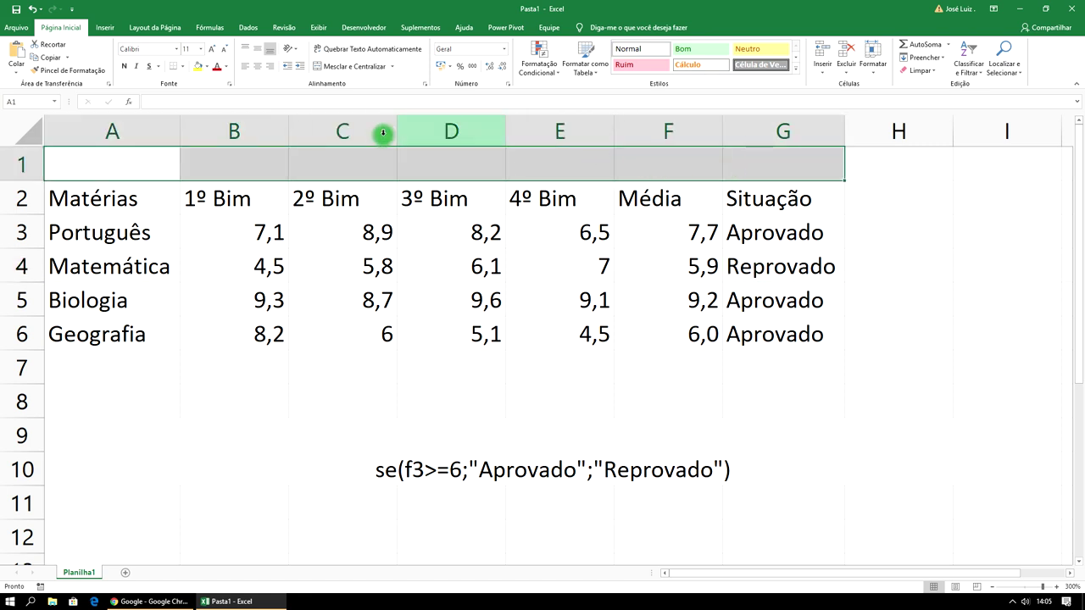
pyautogui.click(363, 66)
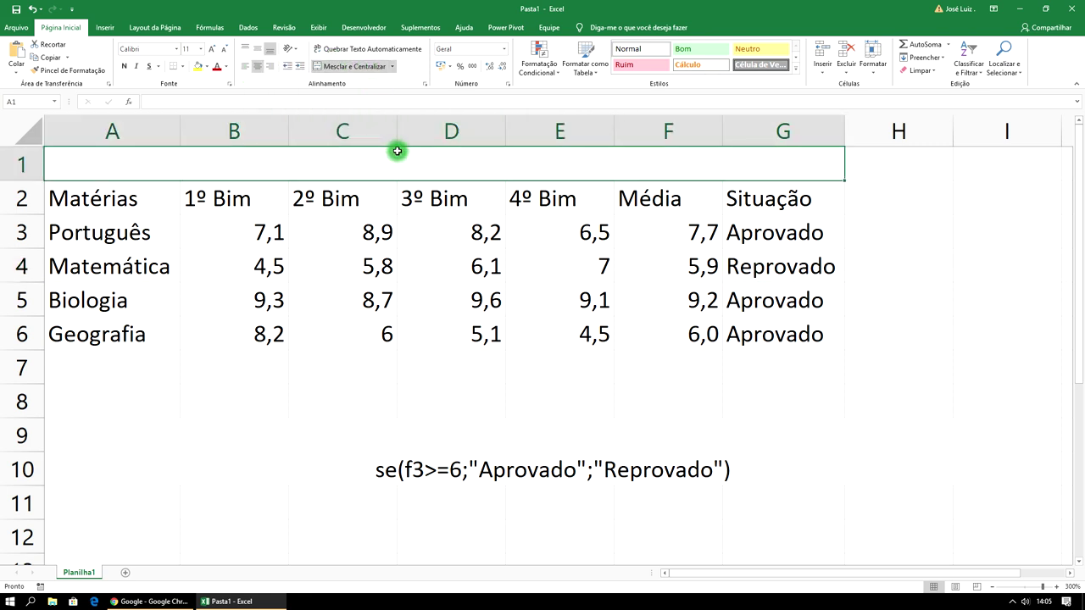
pyautogui.write('Boletim Escola')
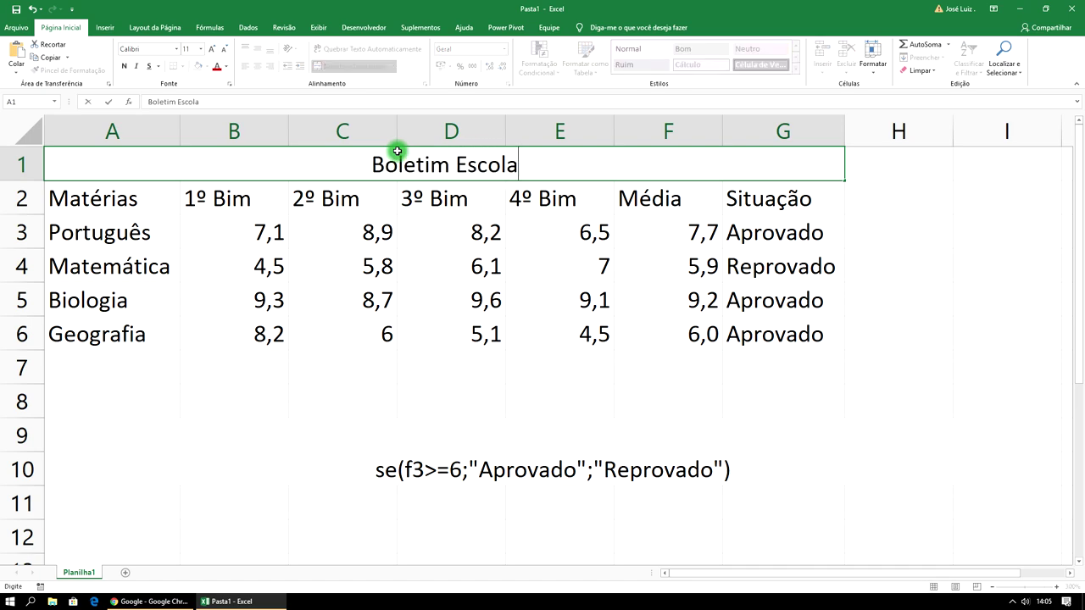
pyautogui.write('r')
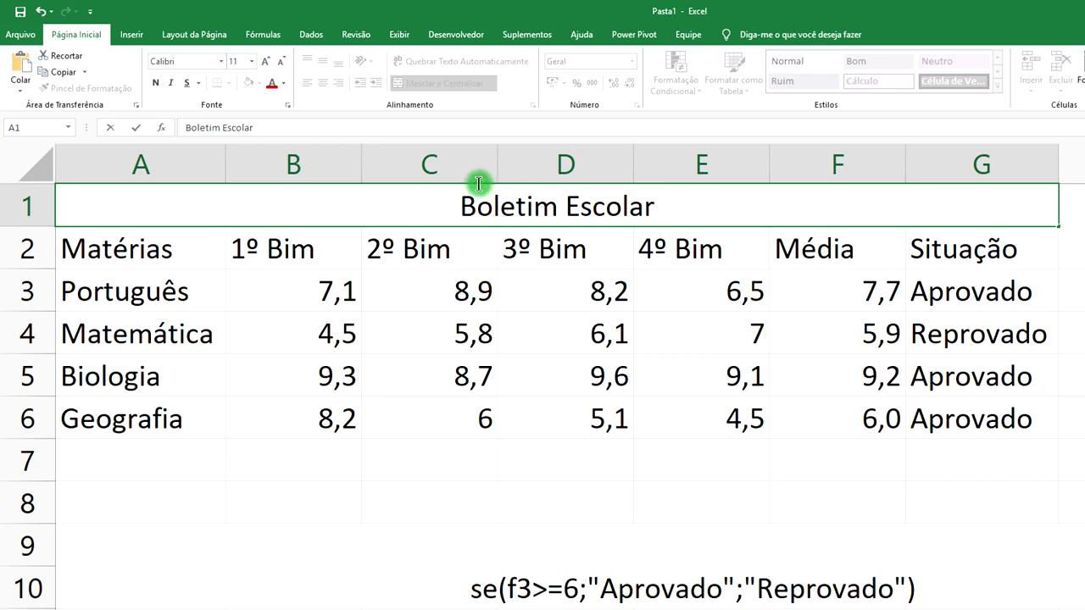
pyautogui.click(471, 322)
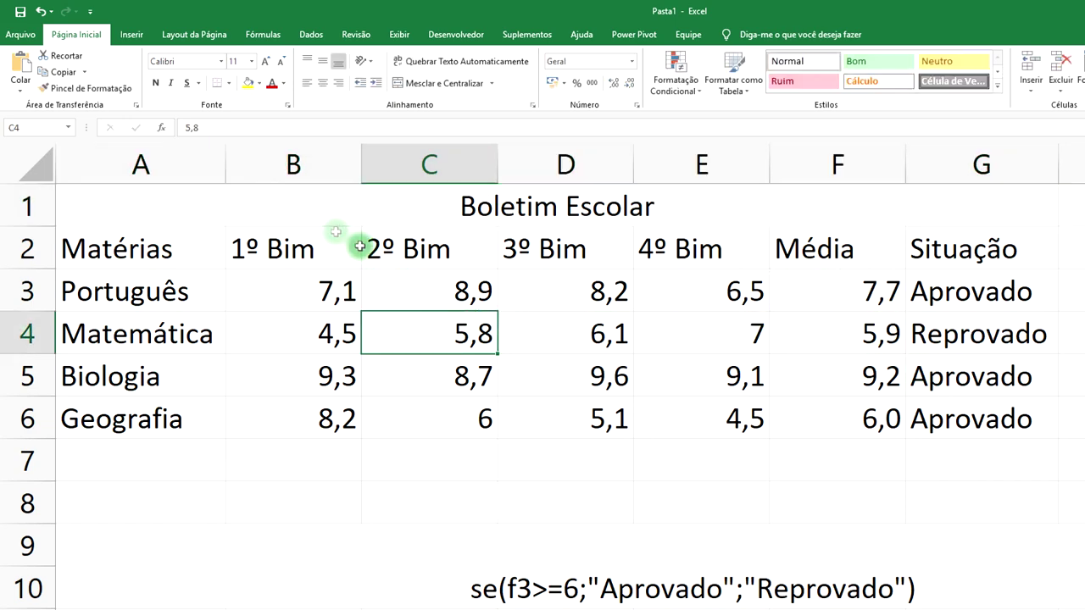
# - Apply Todas as Bordas to the table range A1:G6
pyautogui.moveTo(359, 203); pyautogui.dragTo(350, 410)
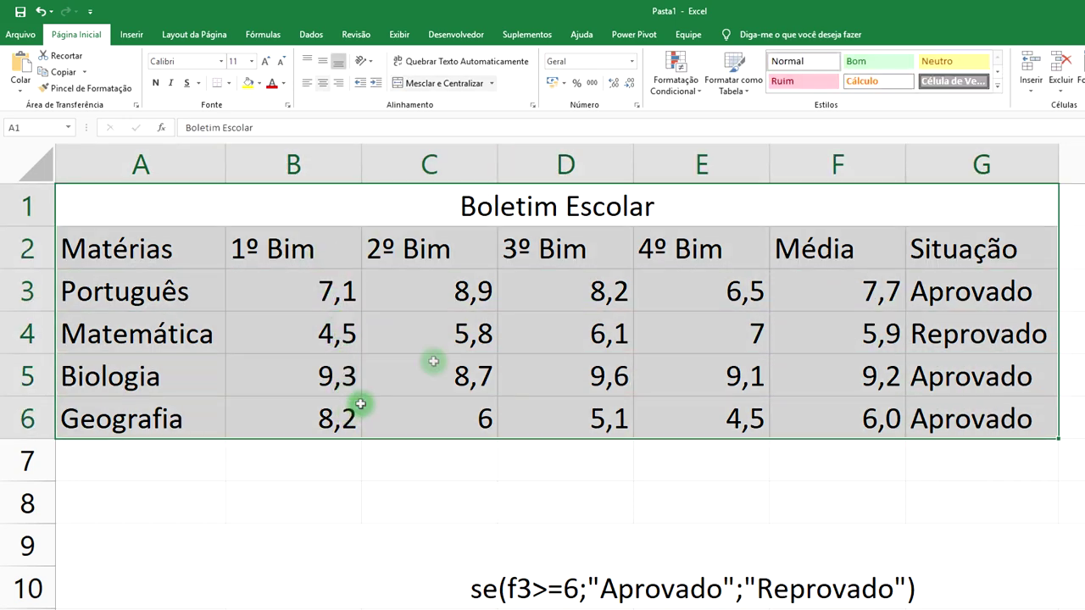
pyautogui.click(228, 84)
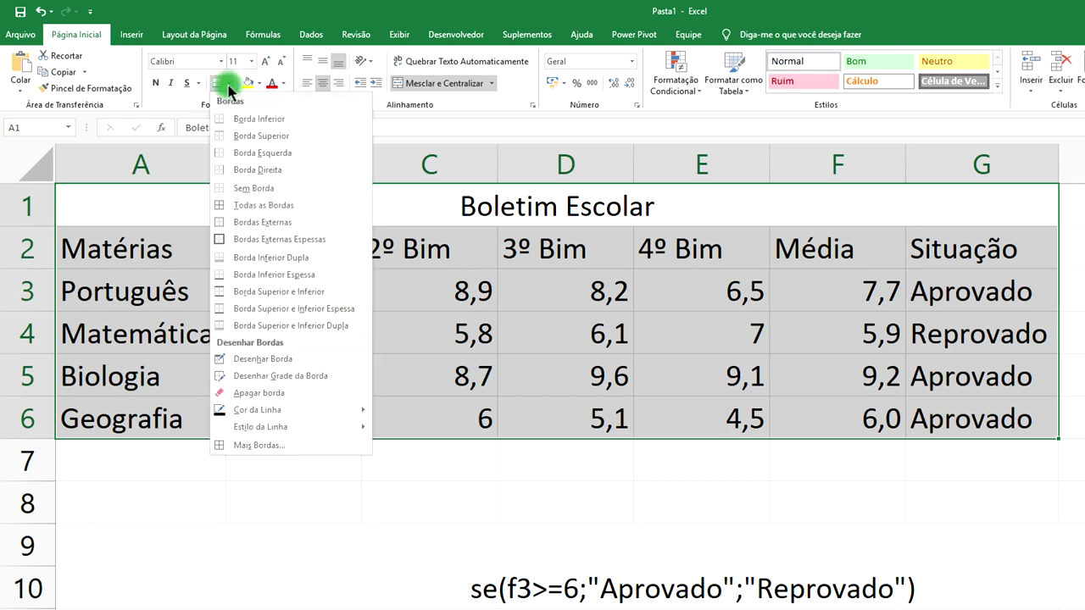
pyautogui.click(273, 206)
pyautogui.click(571, 332)
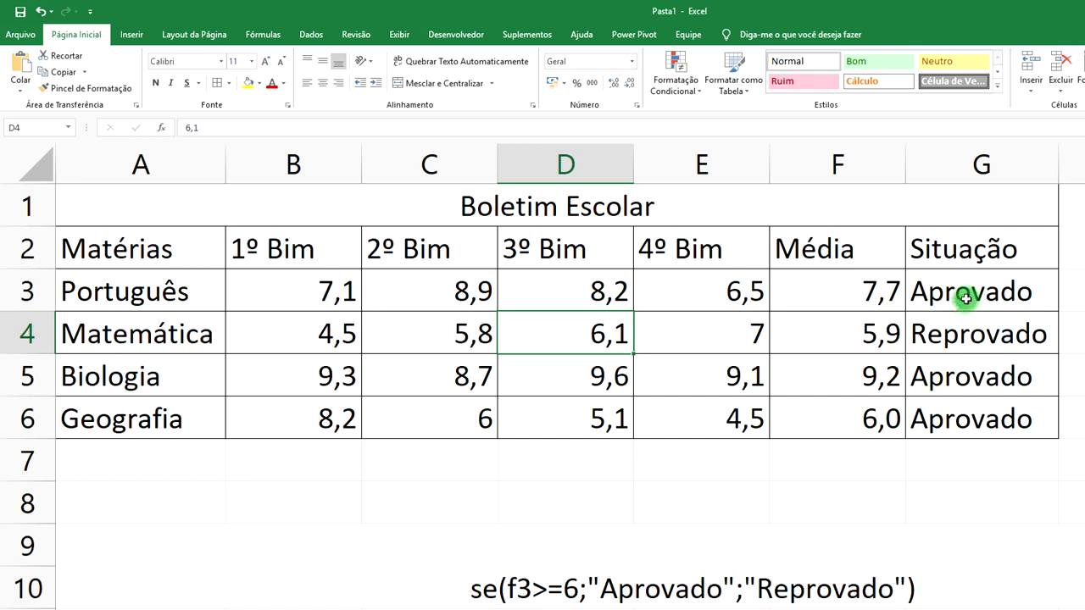
# - Edit the formula note below the table, deleting its 6 threshold
pyautogui.click(574, 589)
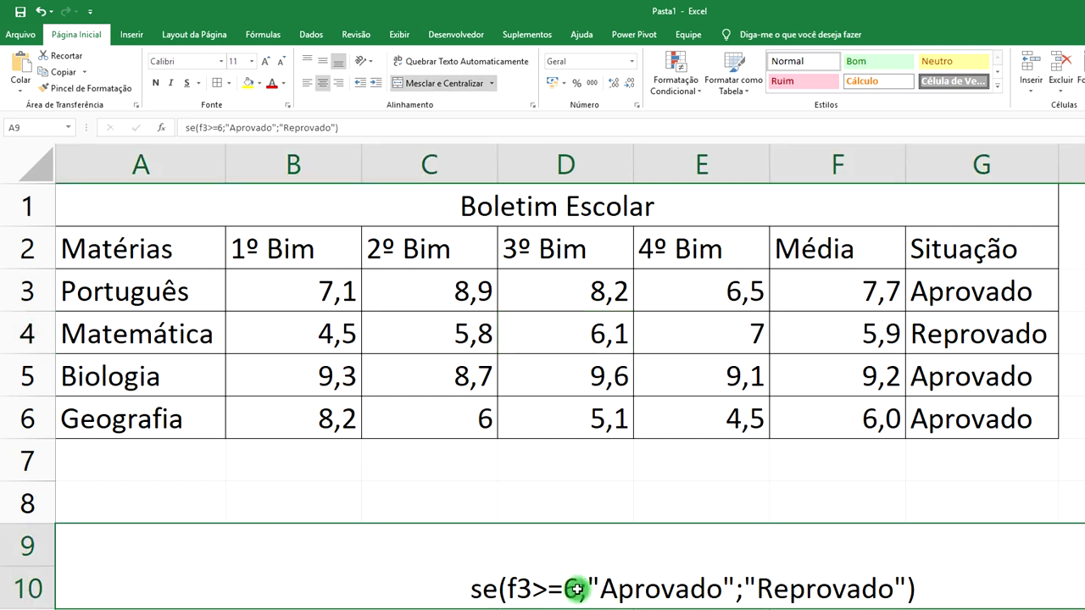
pyautogui.doubleClick(575, 588)
pyautogui.press('BackSpace')
# - Finish the note with the 5,9 threshold, then start a new conditional rule for column G
pyautogui.write('5,9')
pyautogui.press('Return')
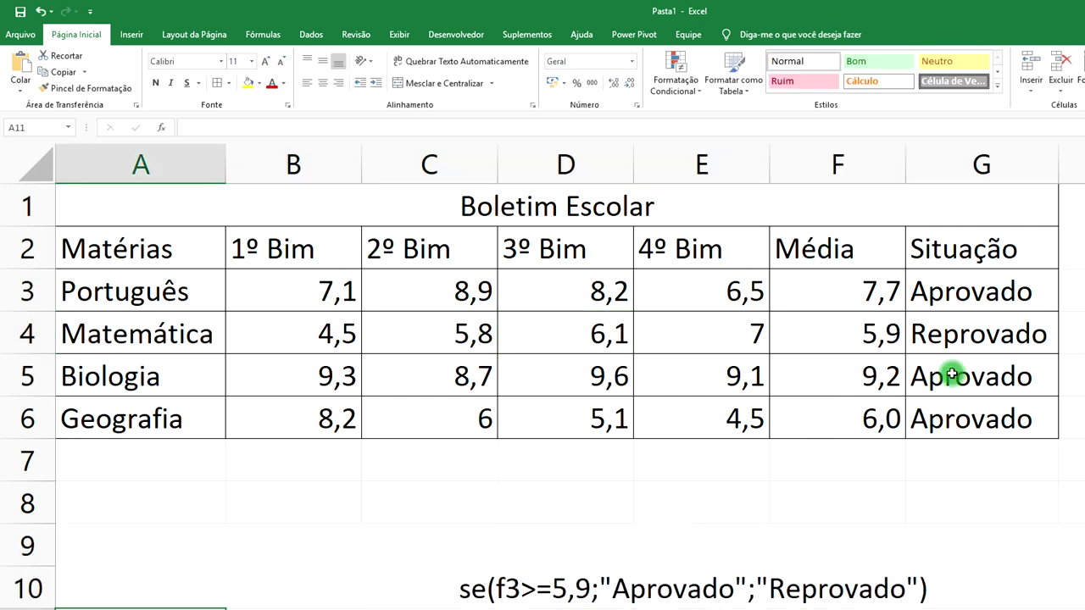
pyautogui.click(982, 167)
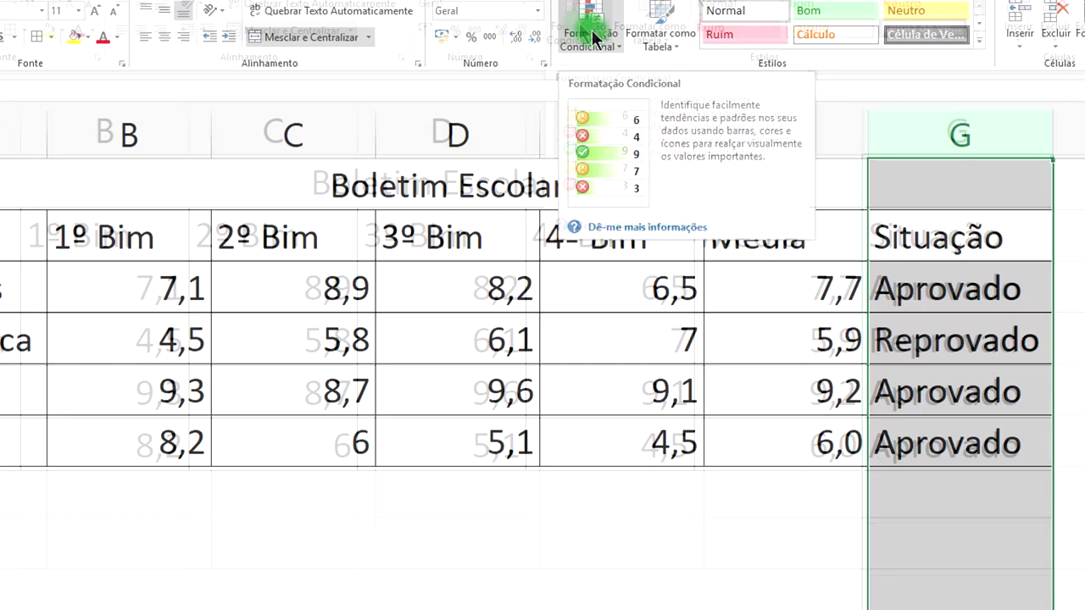
pyautogui.click(663, 84)
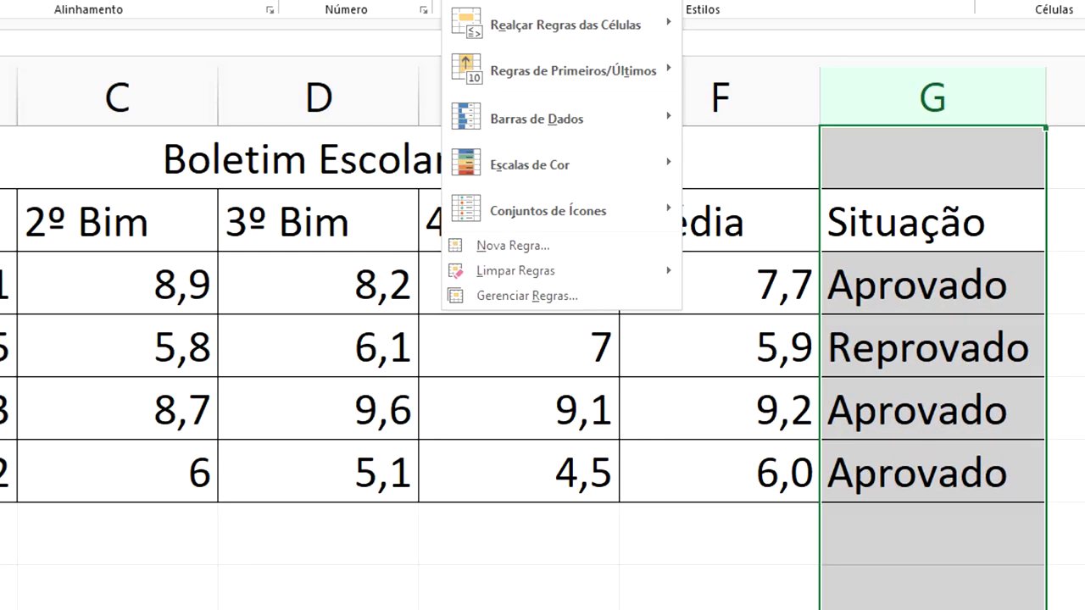
pyautogui.click(522, 244)
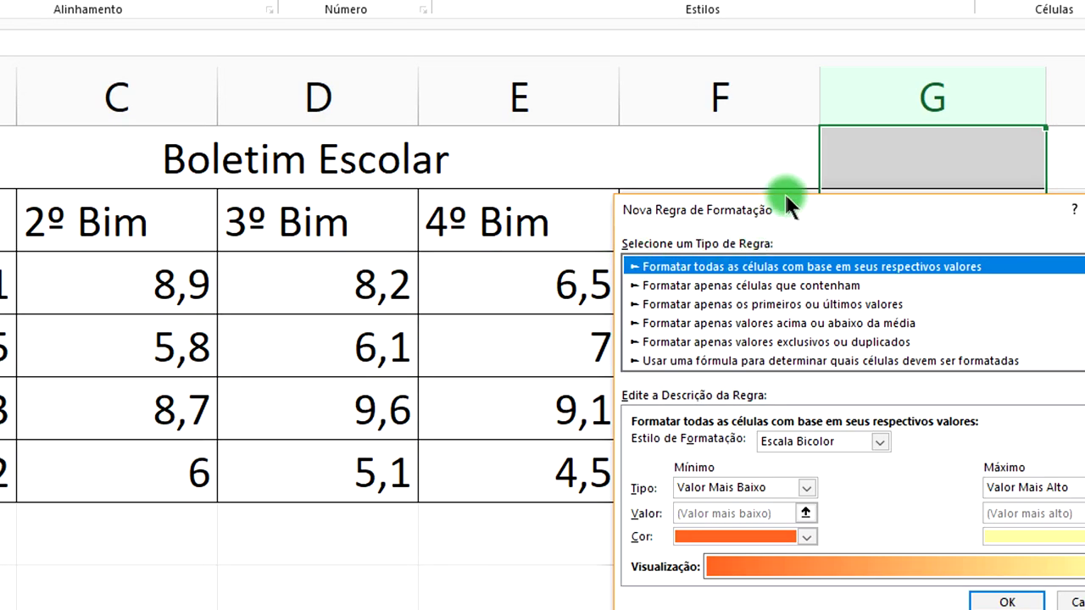
pyautogui.moveTo(793, 206); pyautogui.dragTo(300, 154)
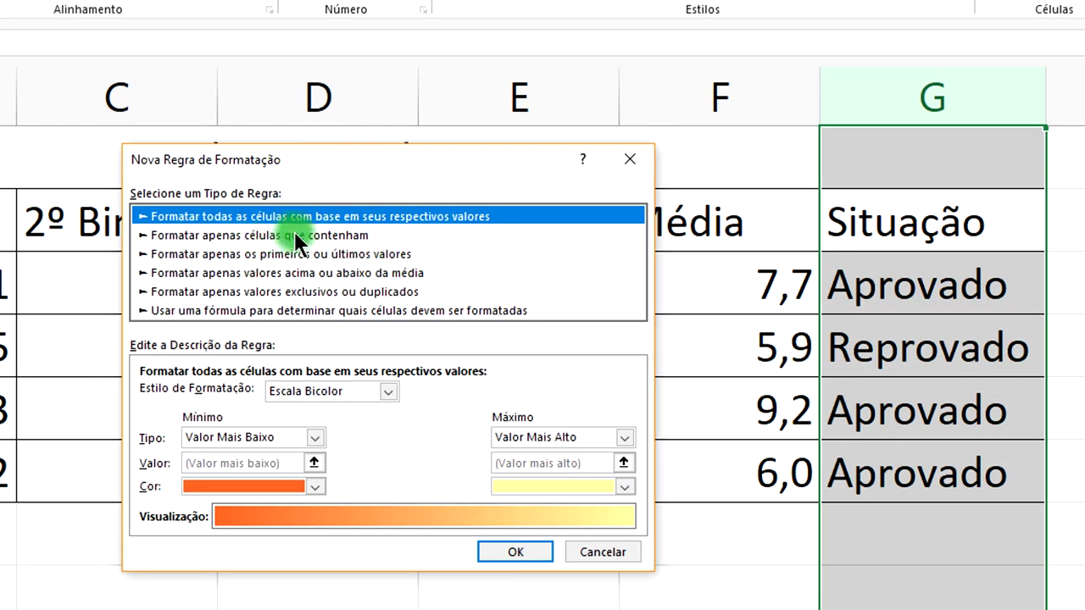
# - Set the rule to format cells whose specific text contains 'Aprovado'
pyautogui.click(292, 235)
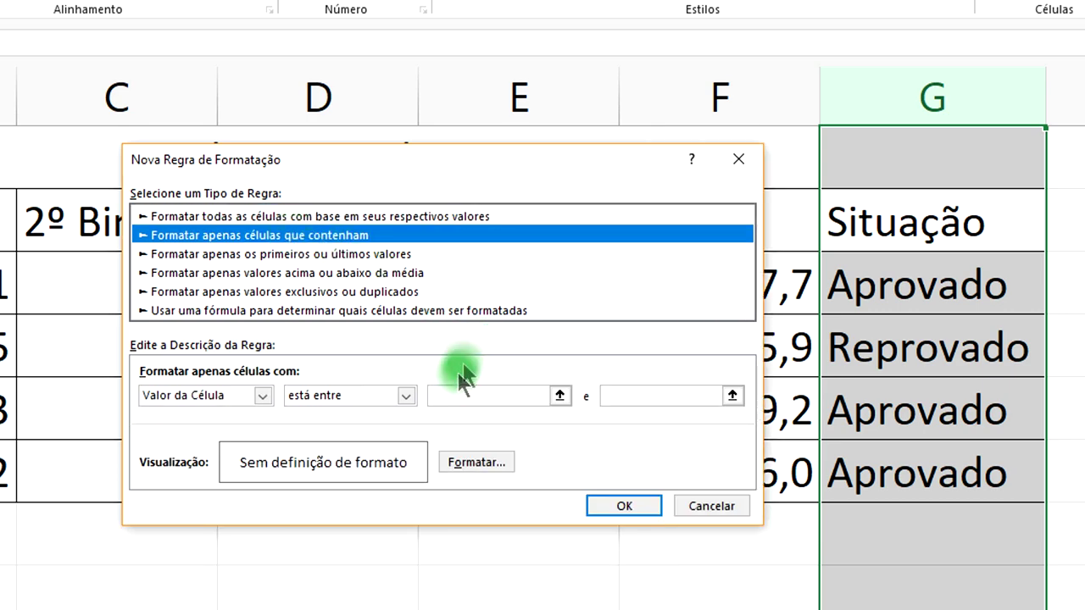
pyautogui.click(559, 395)
pyautogui.click(893, 346)
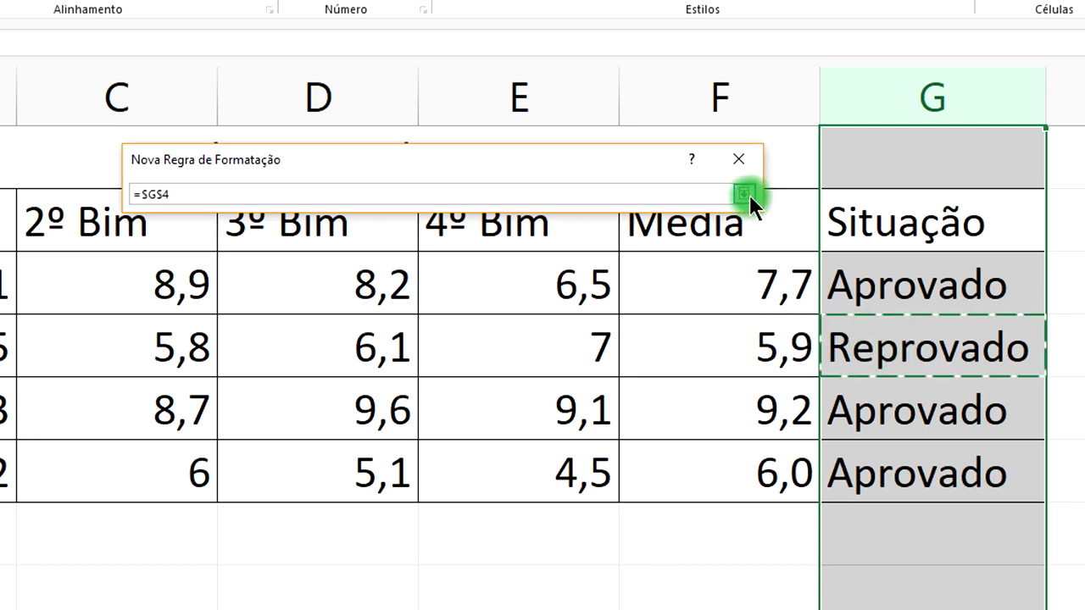
pyautogui.click(743, 194)
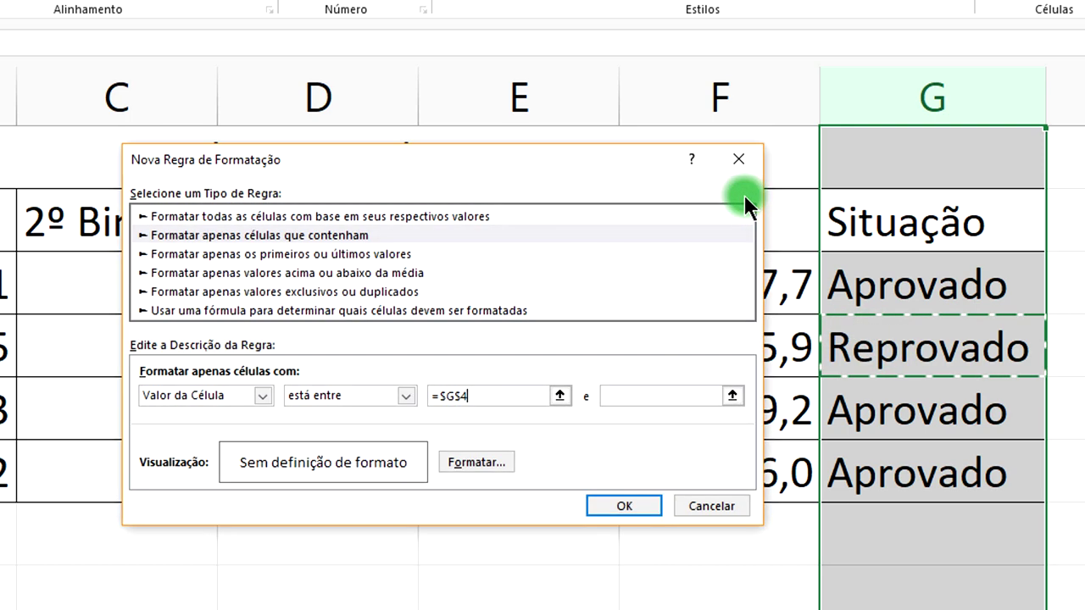
pyautogui.click(356, 239)
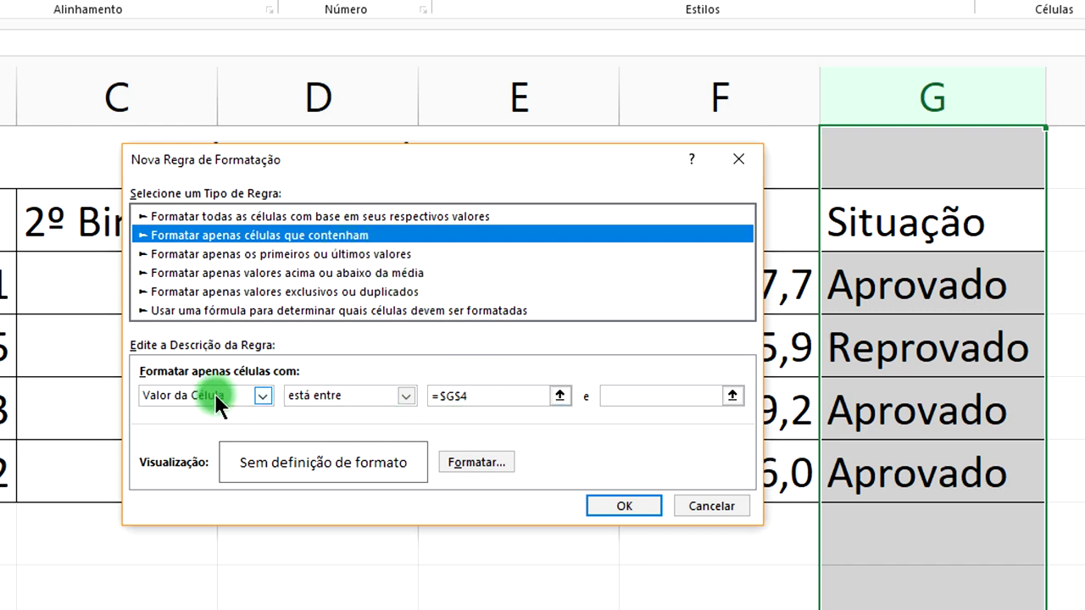
pyautogui.click(259, 398)
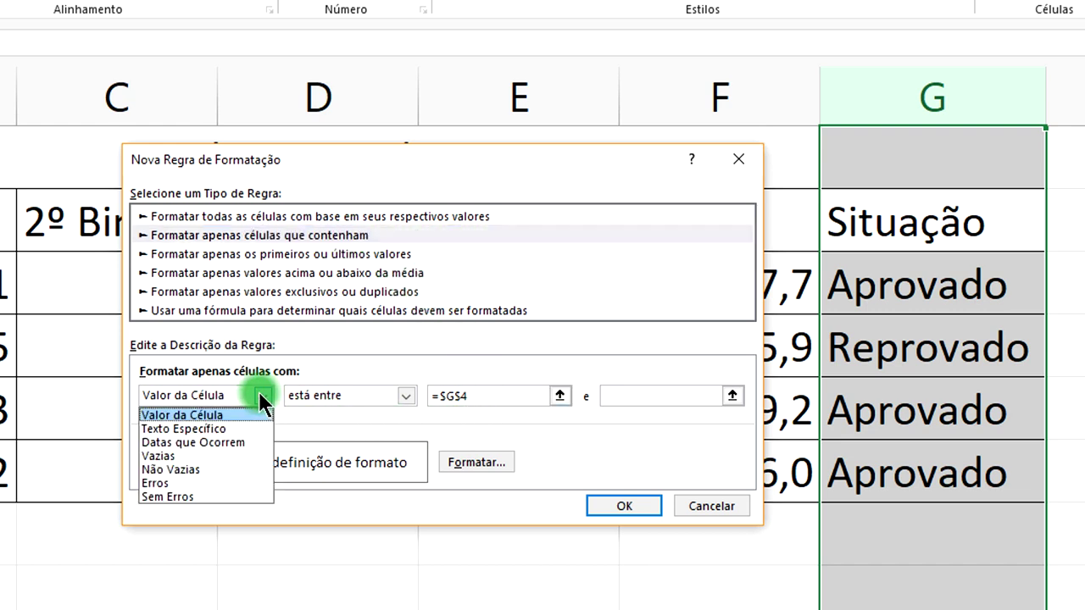
pyautogui.click(206, 432)
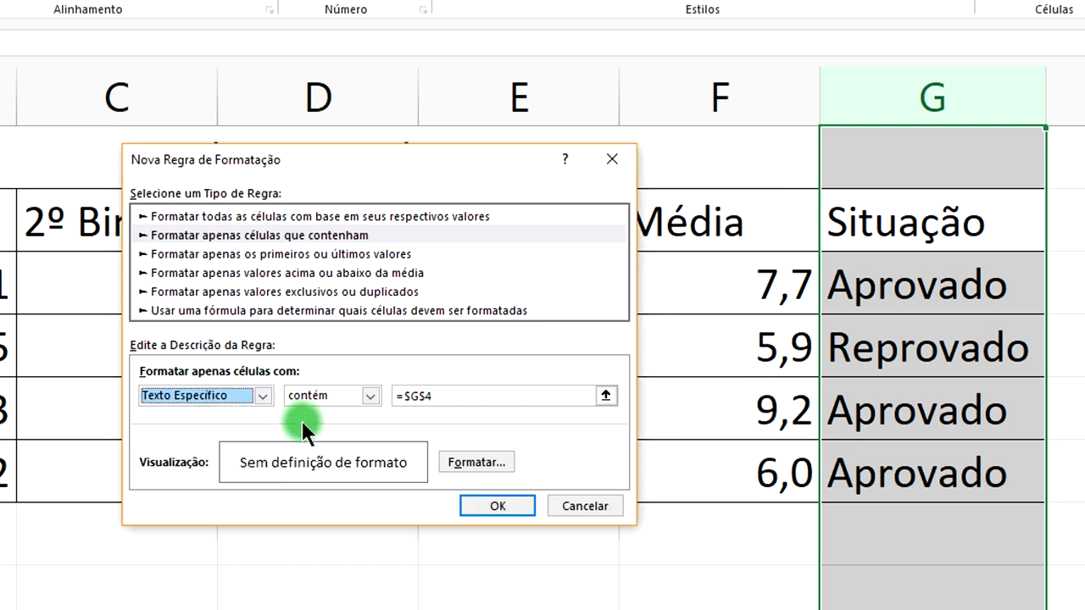
pyautogui.moveTo(460, 395); pyautogui.dragTo(392, 395)
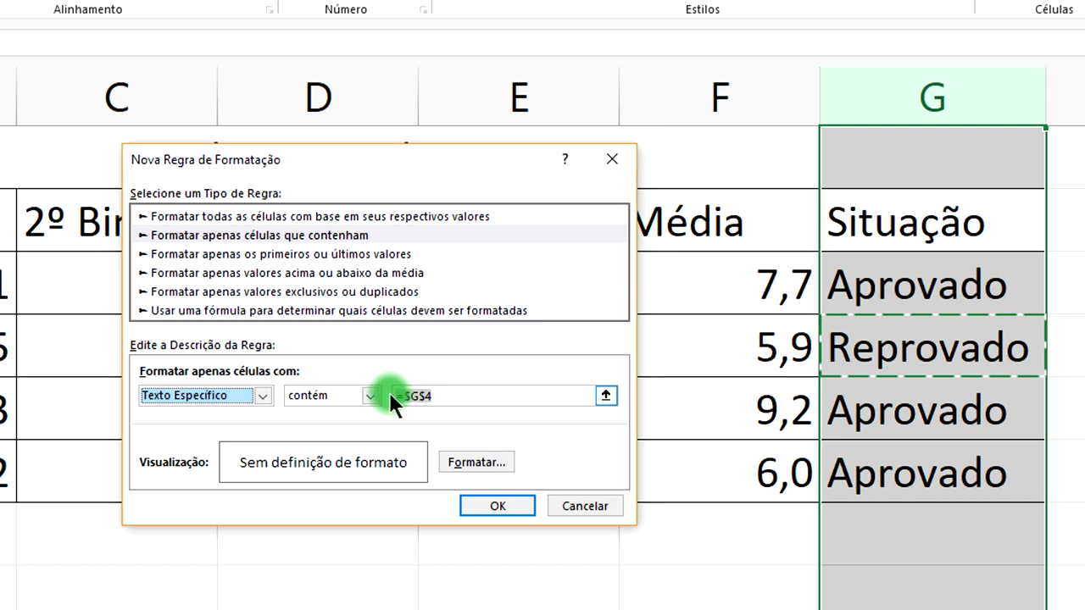
pyautogui.write('Aprovado')
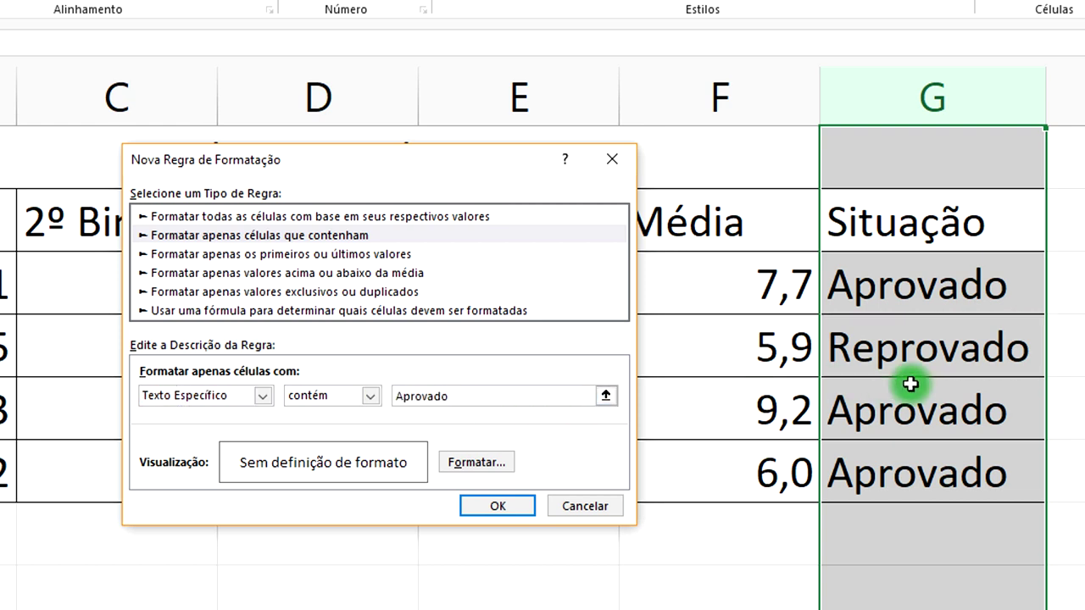
# - Give the Aprovado rule a blue font colour and apply it
pyautogui.click(484, 465)
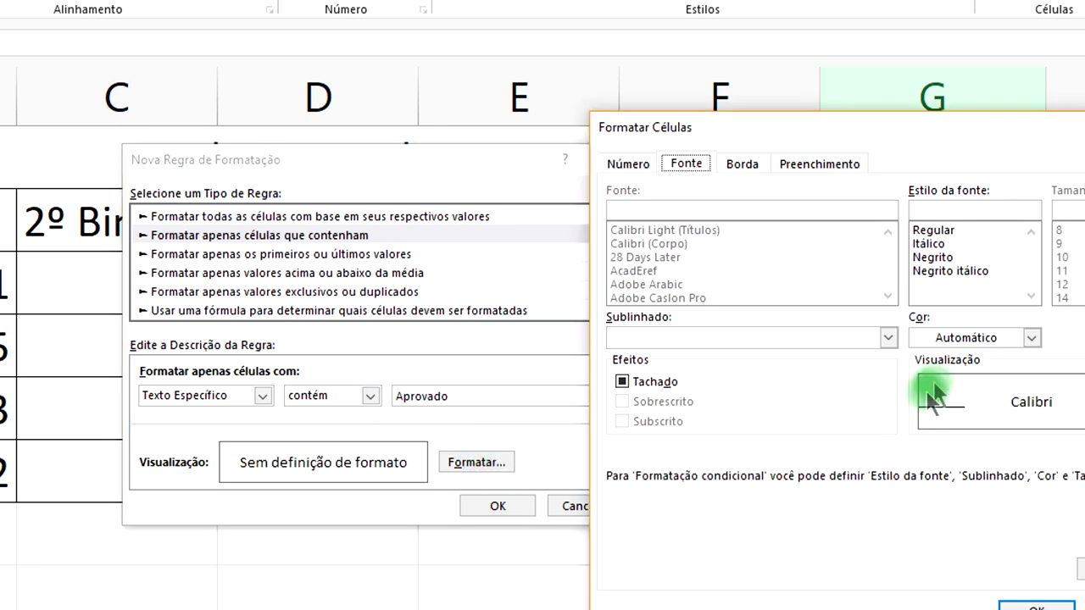
pyautogui.click(1031, 337)
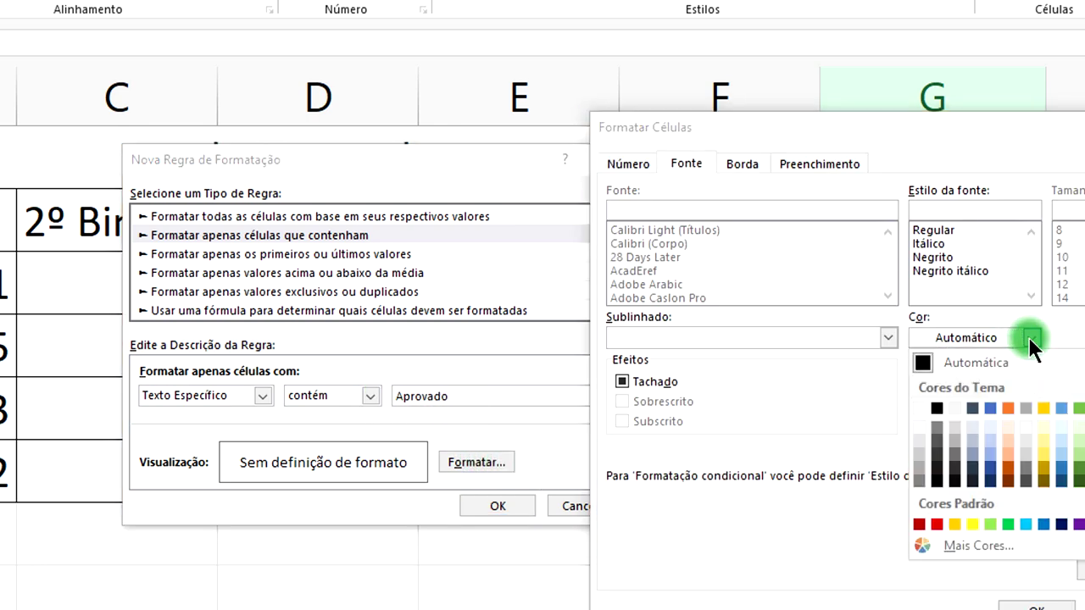
pyautogui.click(990, 408)
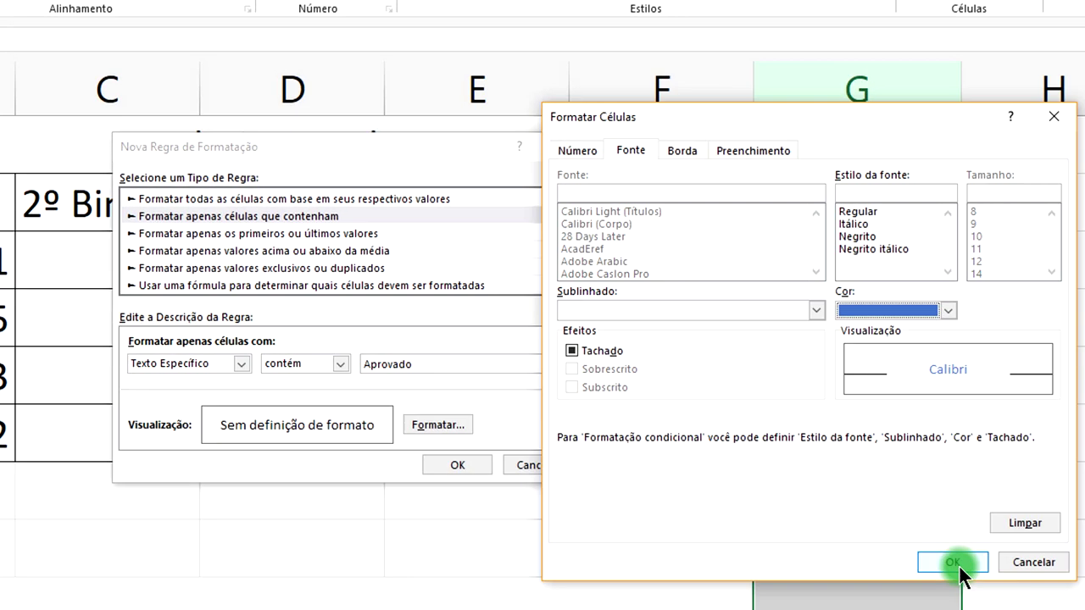
pyautogui.click(960, 573)
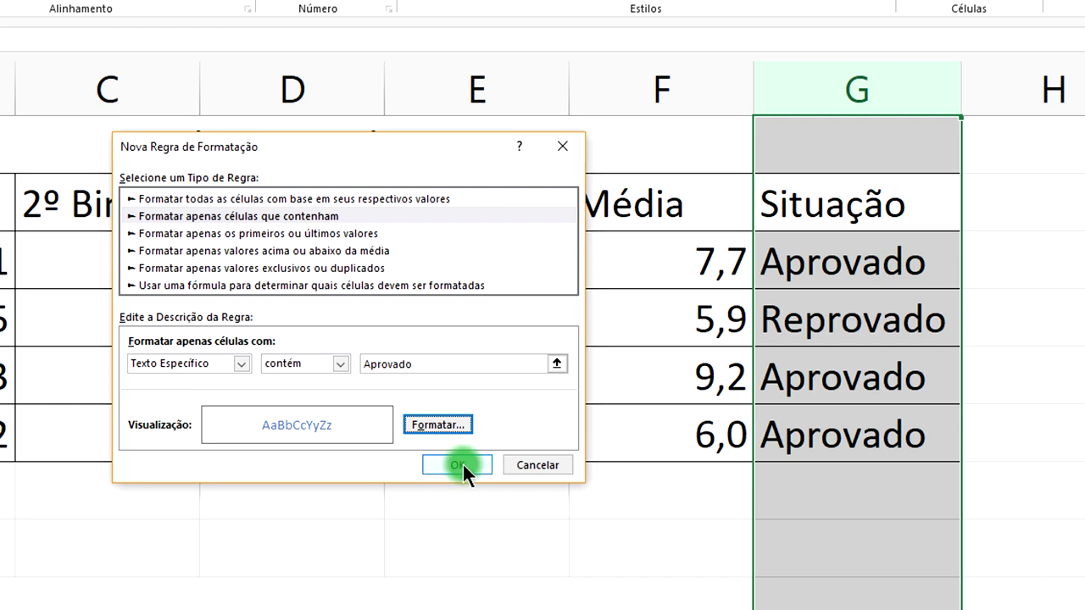
pyautogui.click(463, 464)
pyautogui.click(848, 609)
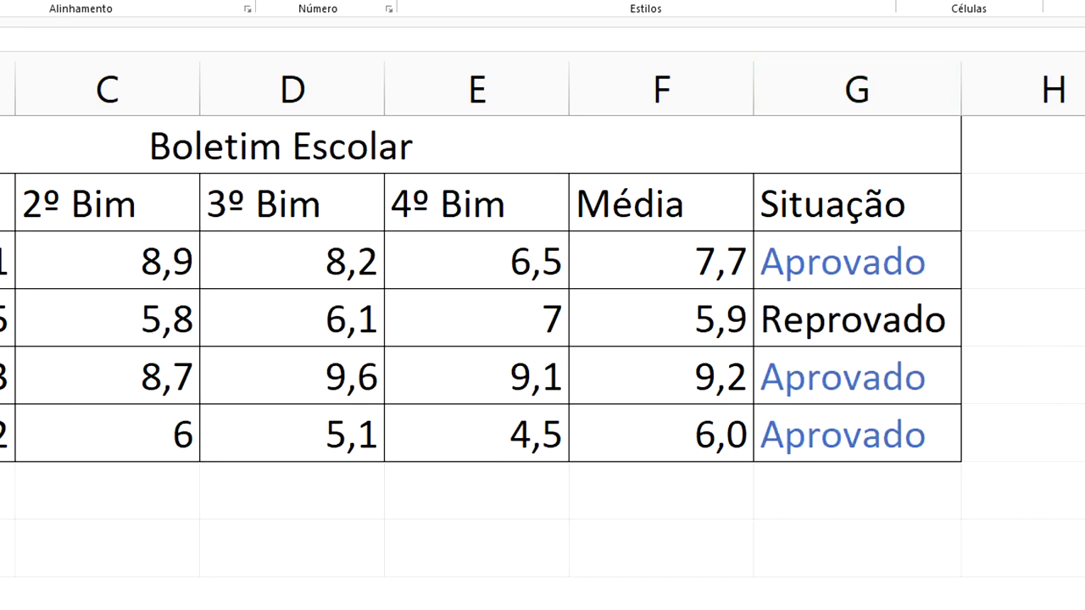
pyautogui.click(853, 109)
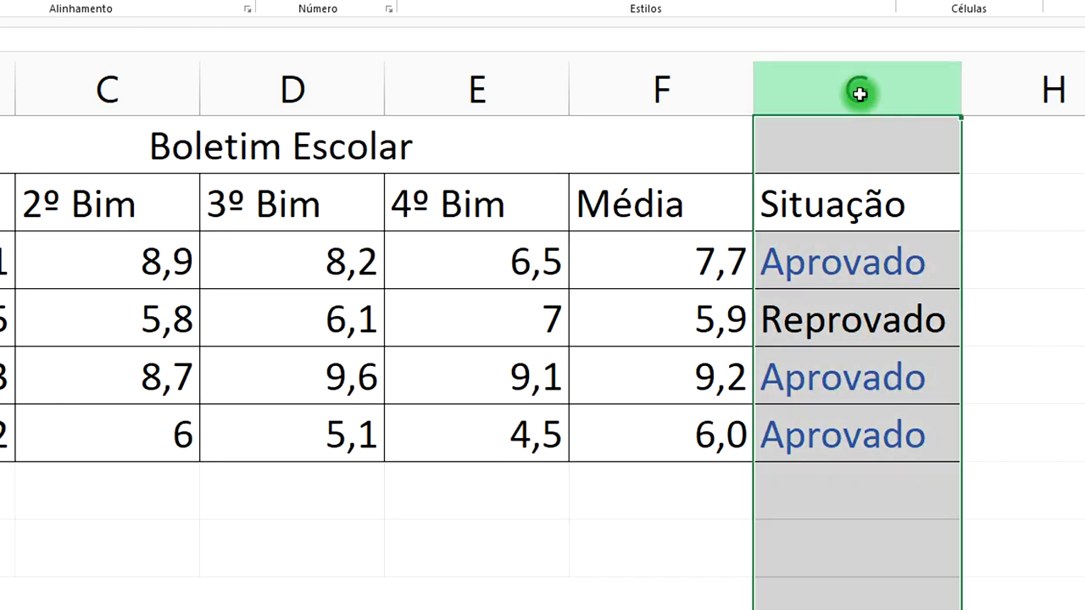
# - Create a new rule for cells whose specific text contains 'Reprovado'
pyautogui.click(455, 2)
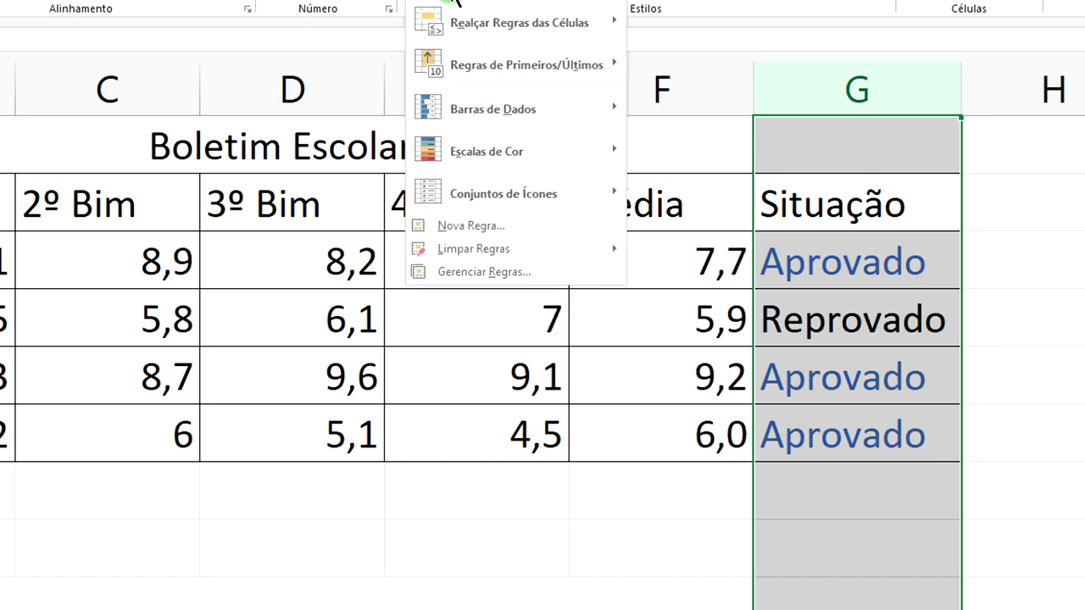
pyautogui.click(497, 226)
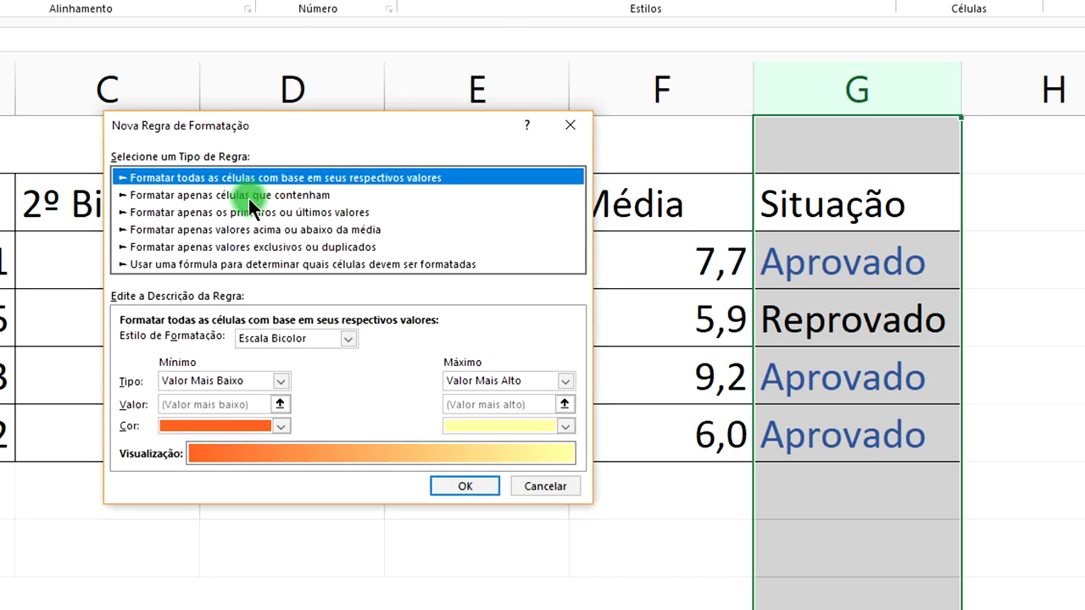
pyautogui.click(253, 197)
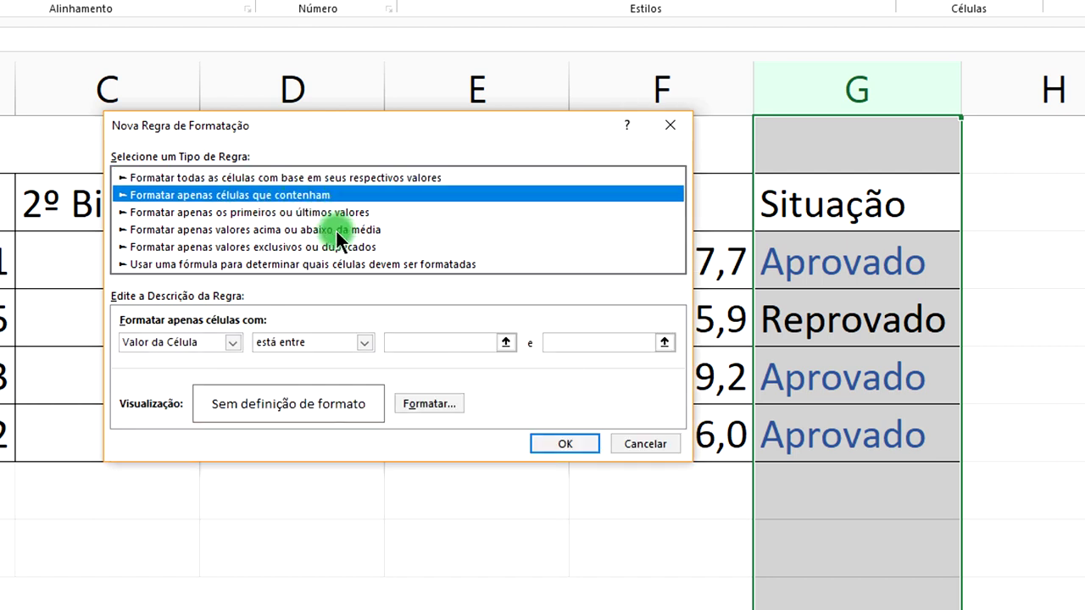
pyautogui.click(230, 342)
pyautogui.click(182, 371)
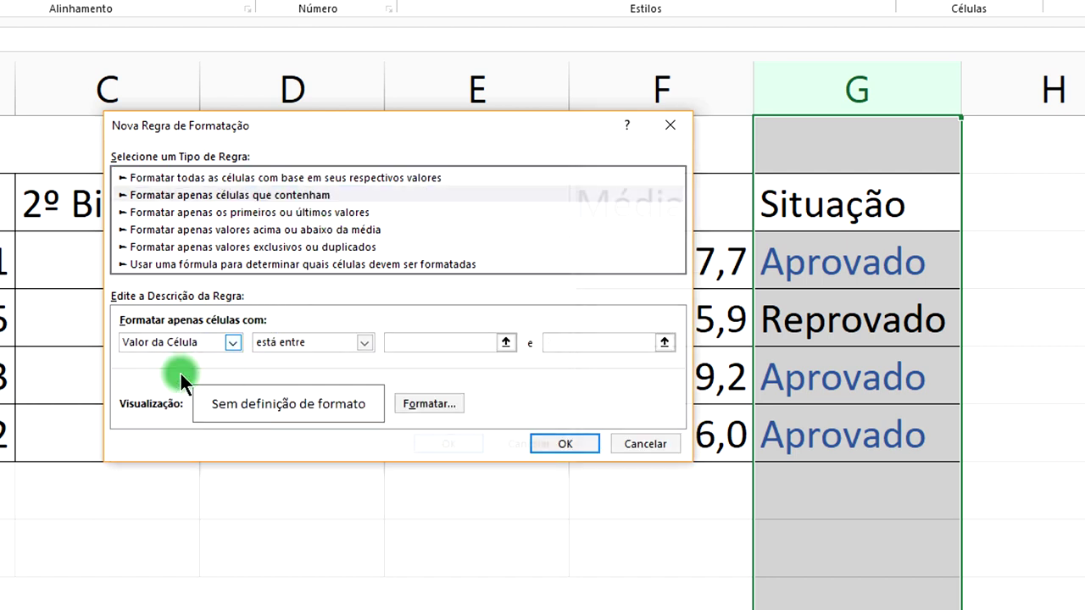
pyautogui.click(394, 343)
pyautogui.write('Reprovado')
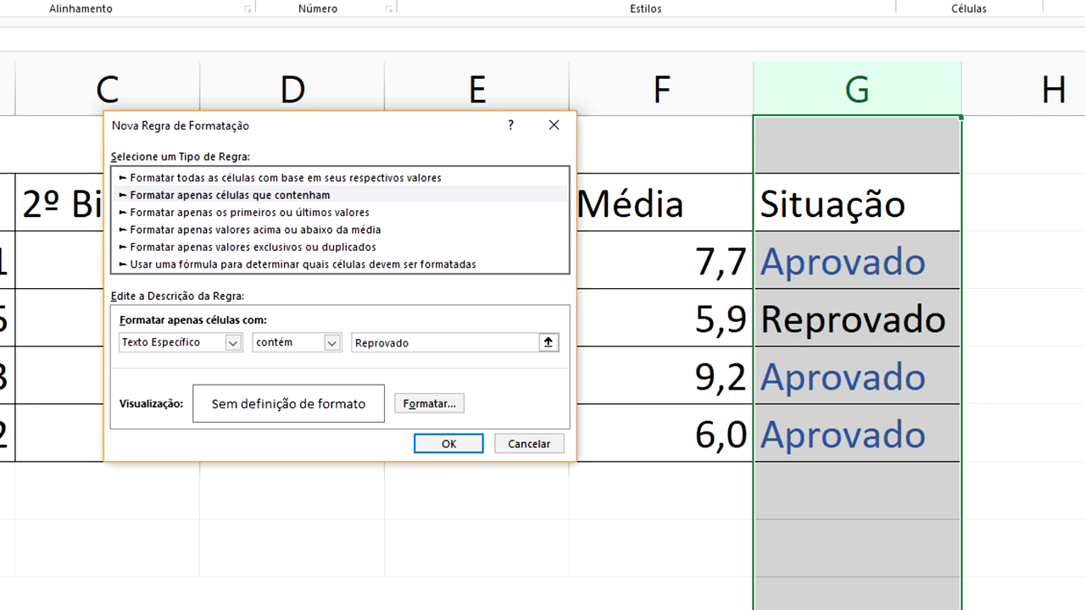
# - Give the Reprovado rule a red font colour and apply it
pyautogui.click(445, 405)
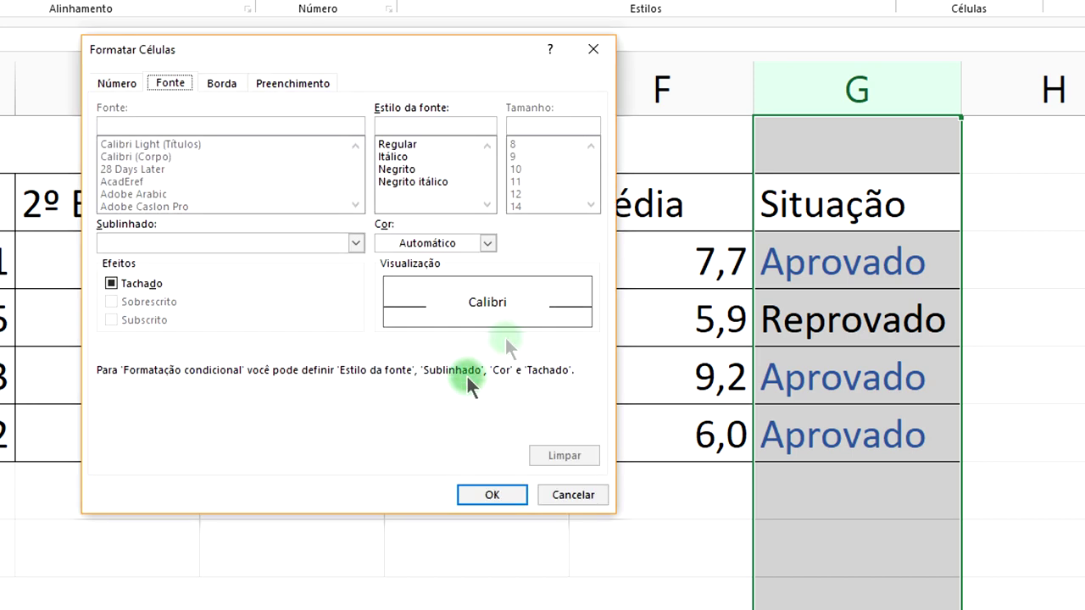
pyautogui.click(487, 243)
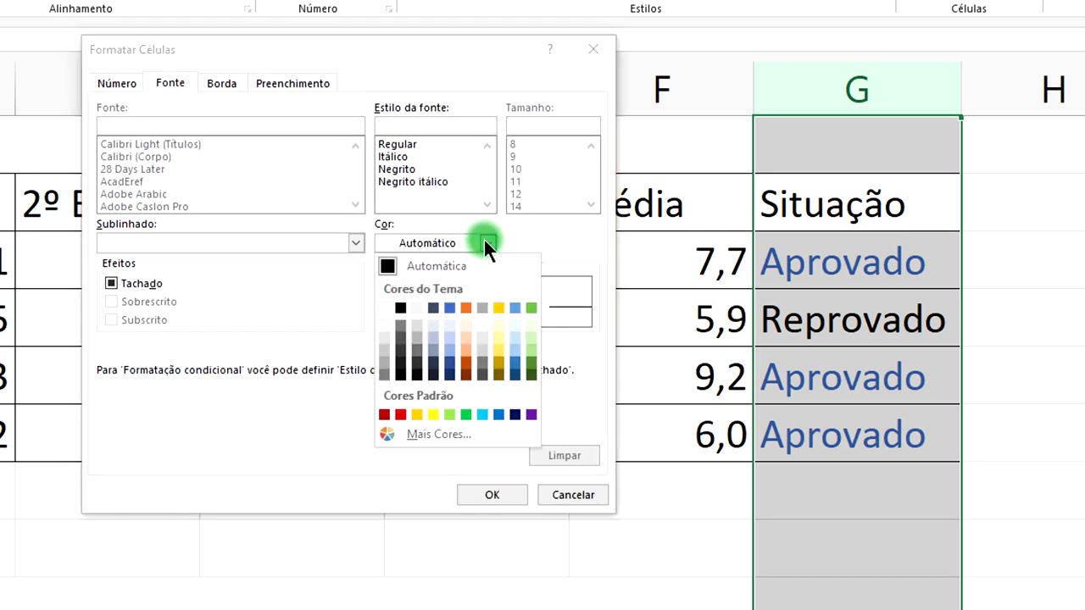
pyautogui.click(399, 413)
pyautogui.click(494, 497)
pyautogui.click(460, 438)
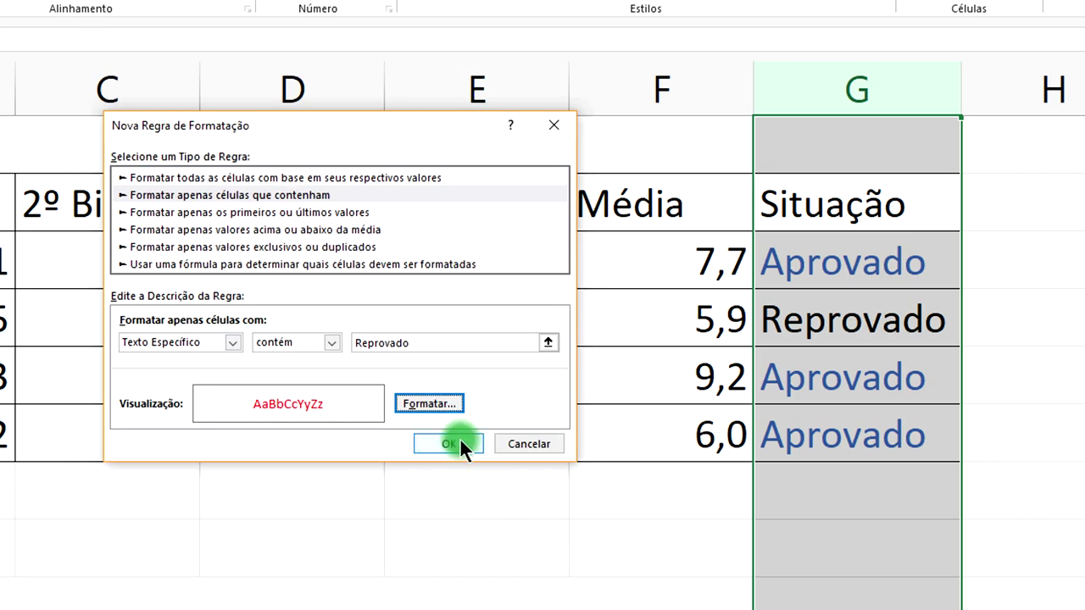
pyautogui.click(975, 466)
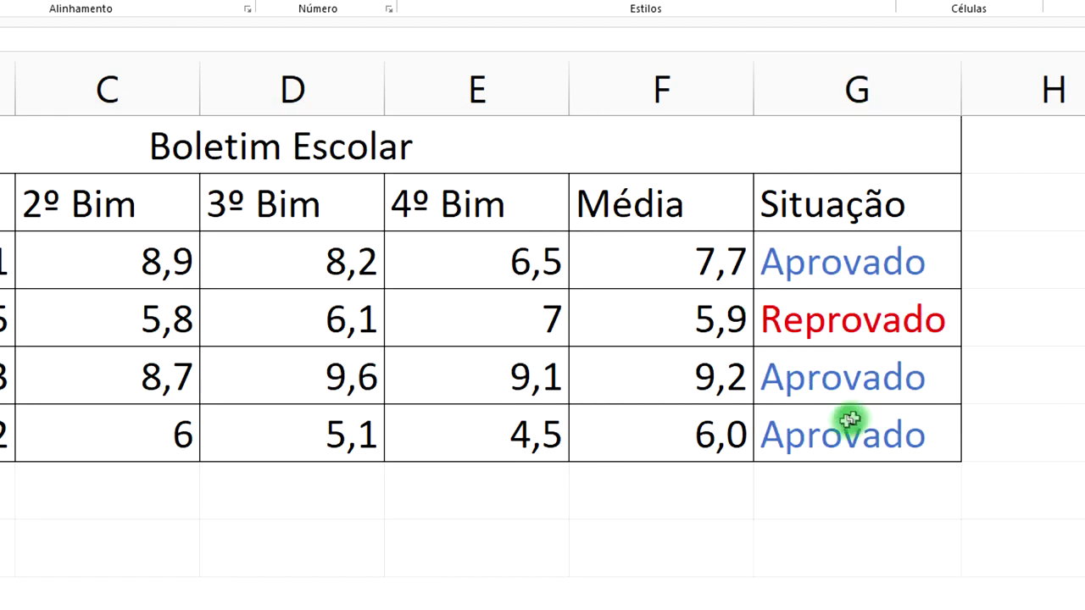
pyautogui.click(840, 264)
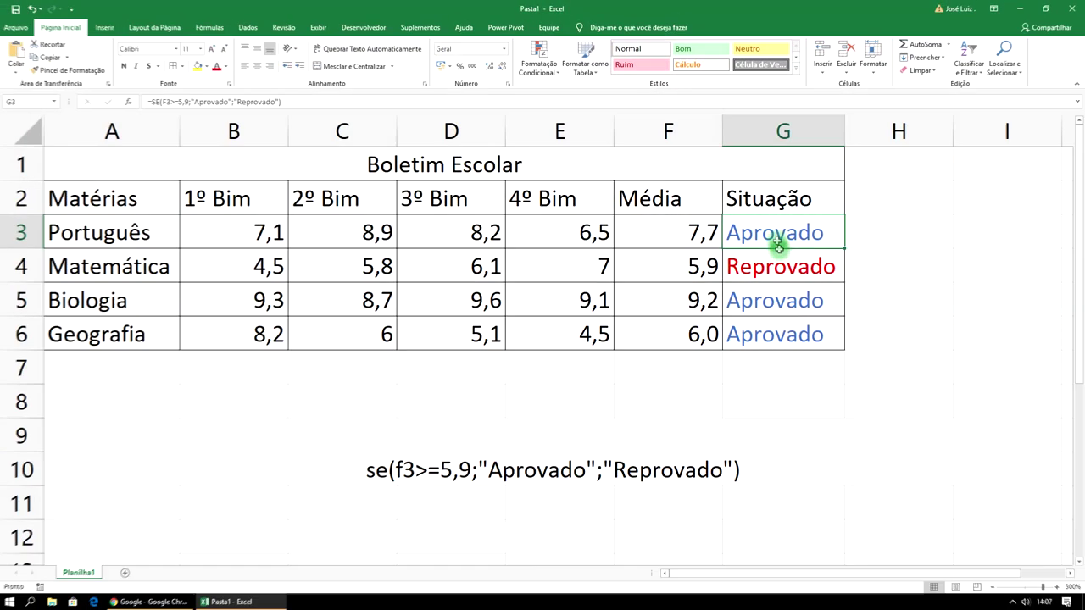
# - Clear the Situação results in G3:G6
pyautogui.moveTo(777, 239); pyautogui.dragTo(786, 333)
pyautogui.press('Delete')
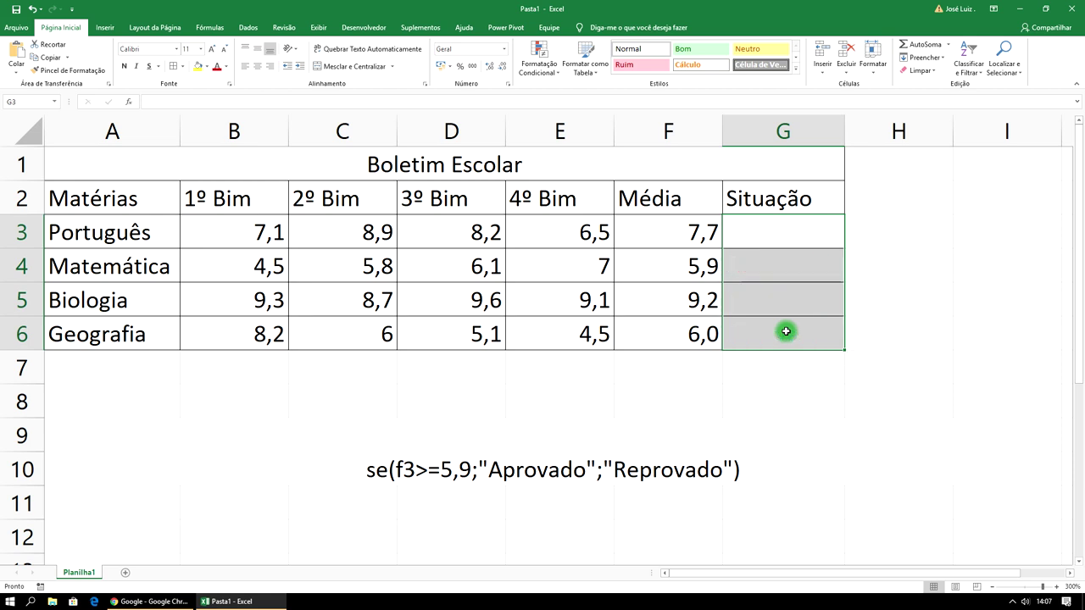
pyautogui.click(760, 233)
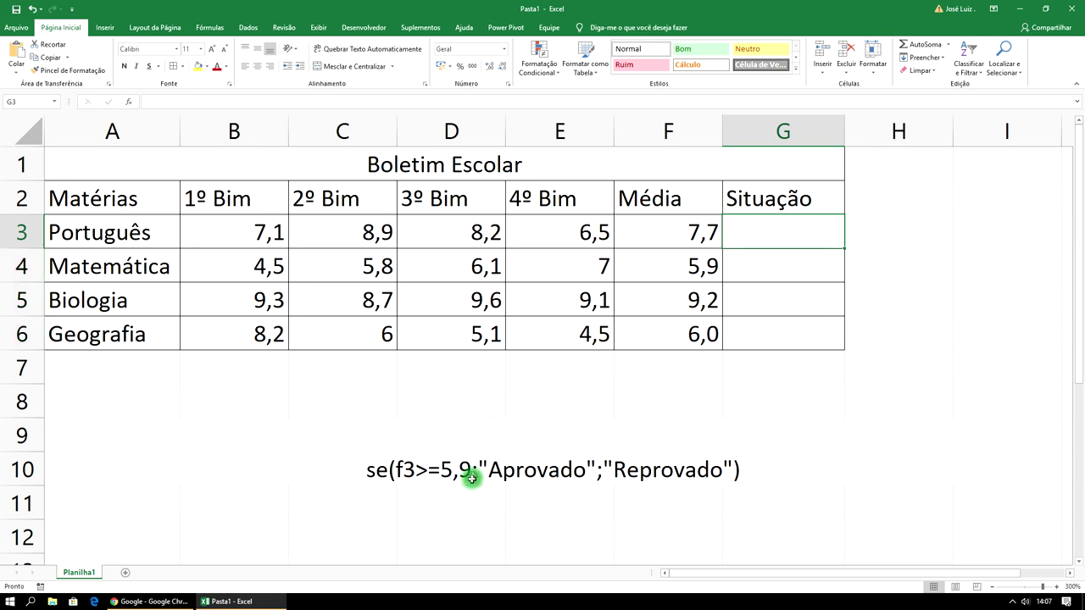
# - Rebuild G3 as '=' plus the note's SE formula text and fill it down to G6
pyautogui.click(383, 478)
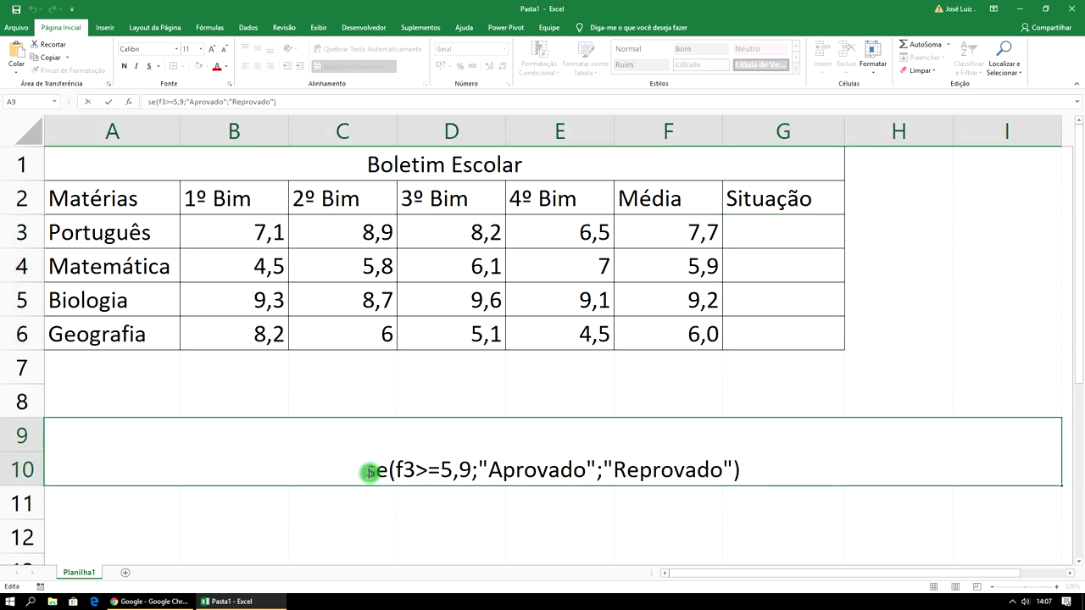
pyautogui.moveTo(377, 471); pyautogui.dragTo(755, 470)
pyautogui.hotkey('ctrl', 'c')
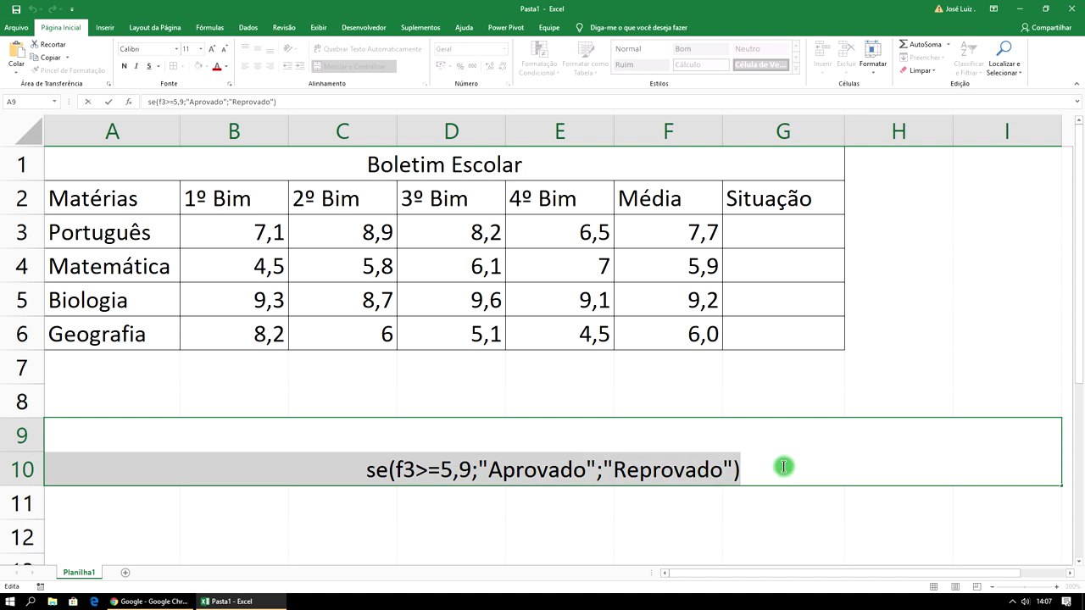
pyautogui.click(752, 231)
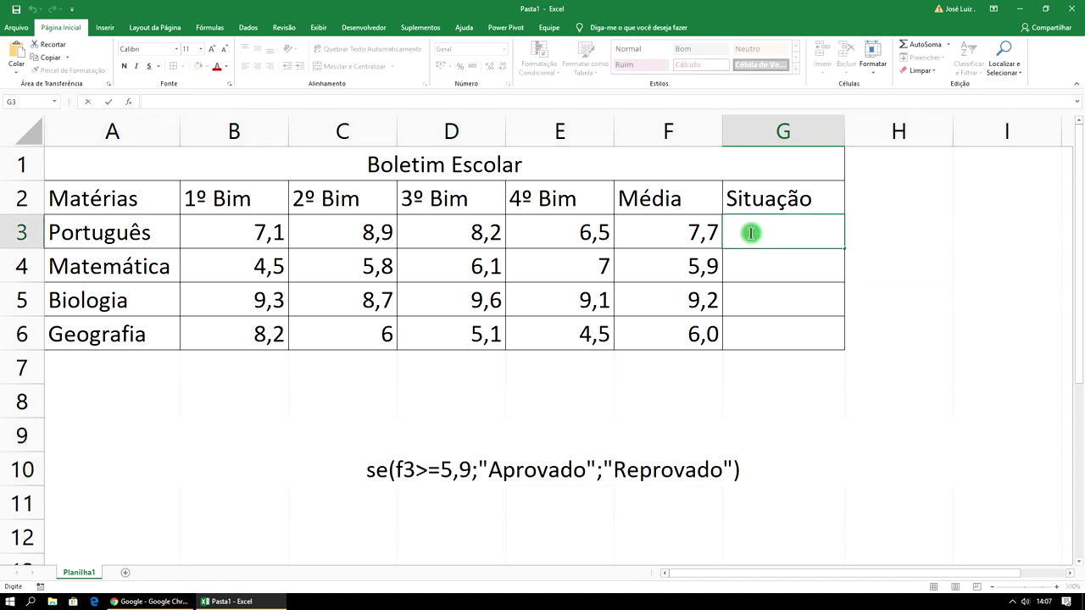
pyautogui.write('=')
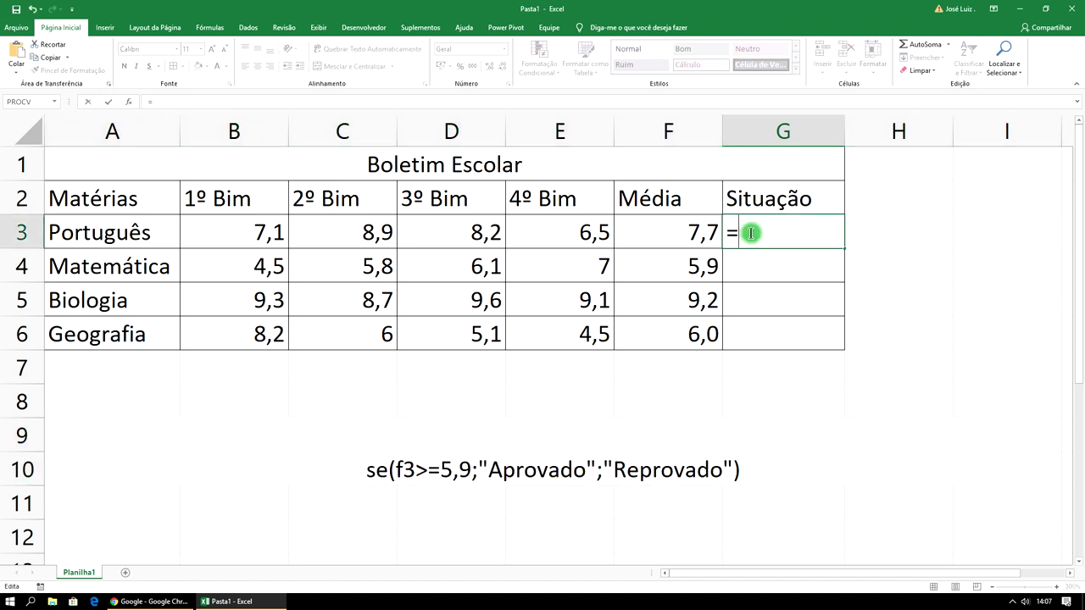
pyautogui.hotkey('ctrl', 'v')
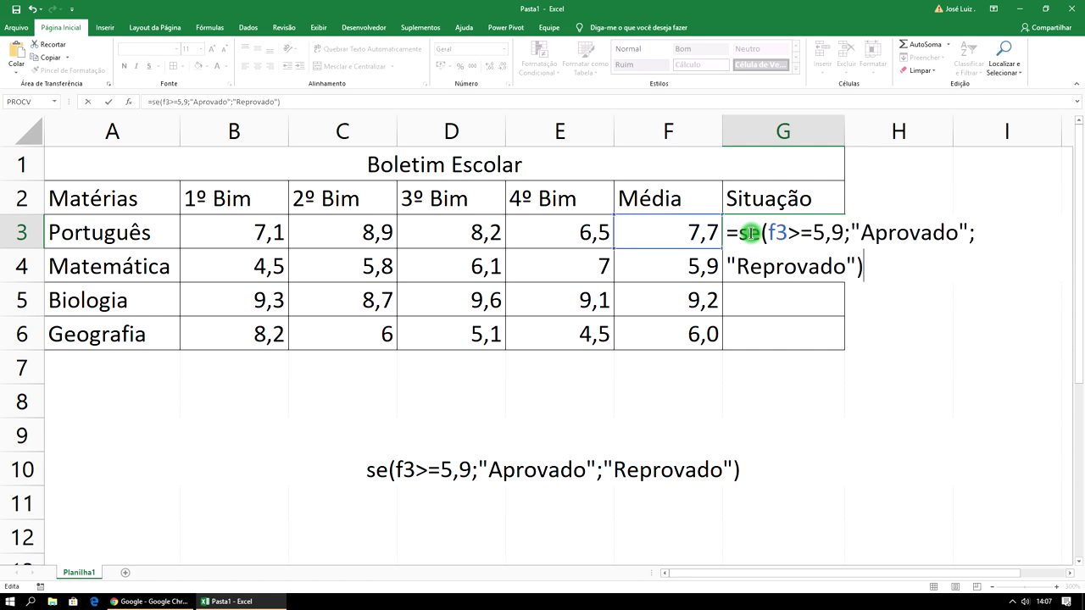
pyautogui.press('Return')
pyautogui.click(750, 234)
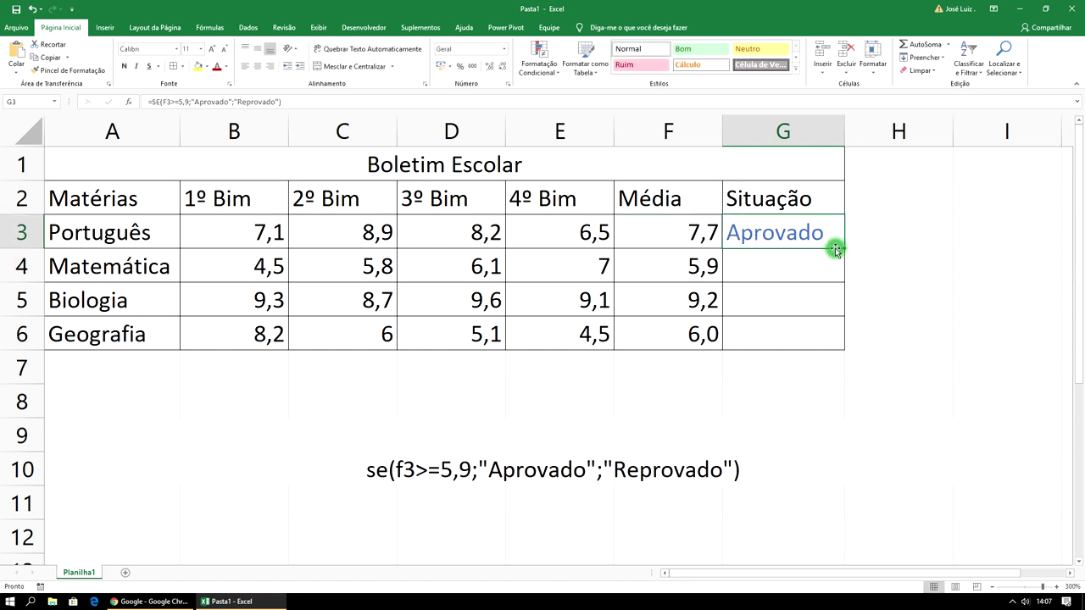
pyautogui.moveTo(844, 247); pyautogui.dragTo(841, 339)
# - Deselect the filled G3:G6 results and select G3 to review its formula
pyautogui.click(910, 229)
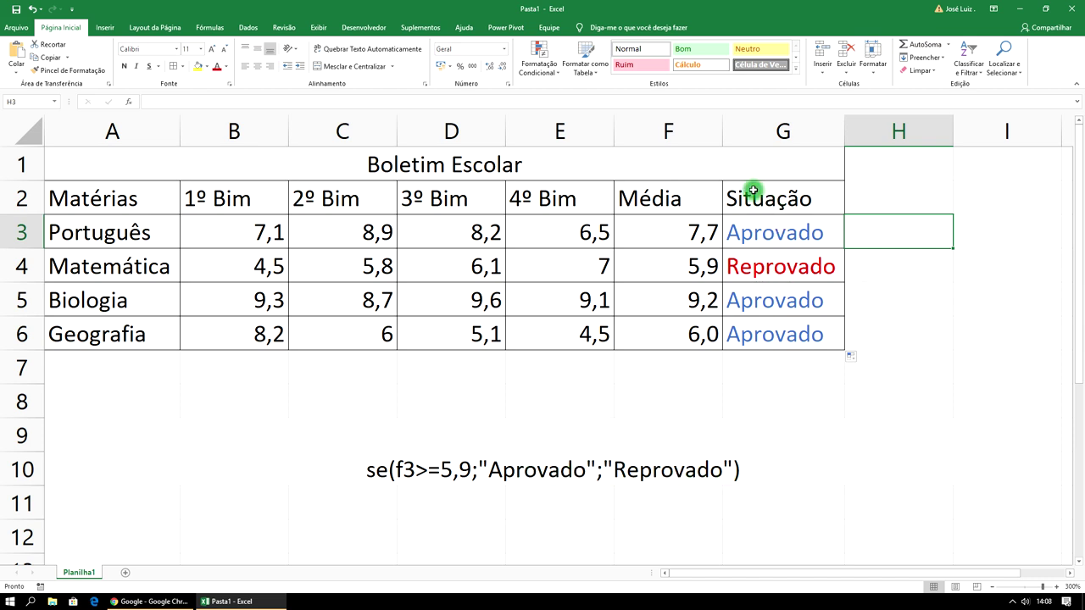
pyautogui.click(773, 234)
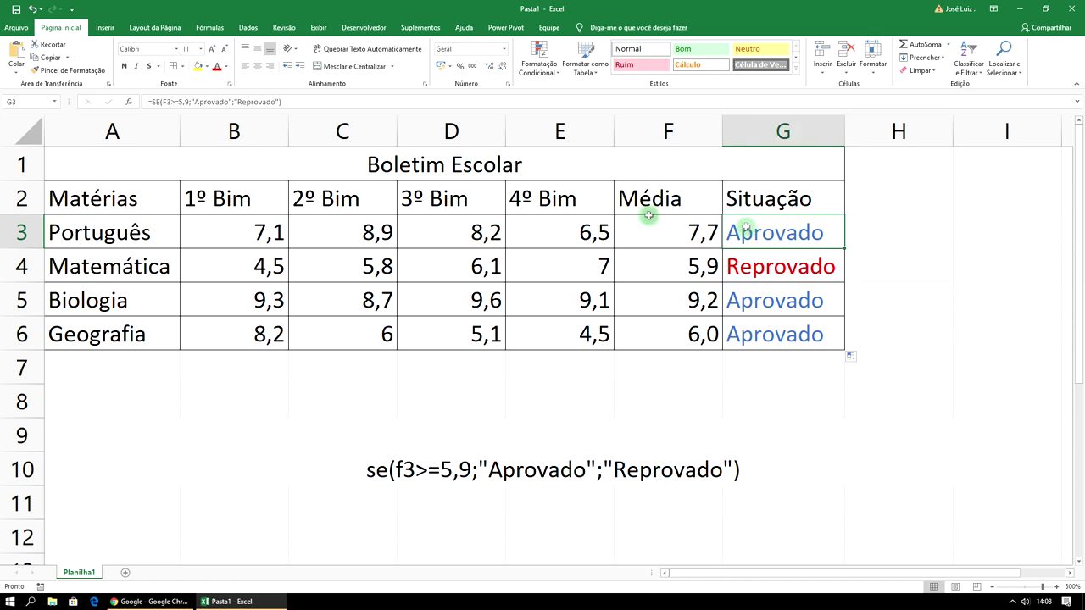